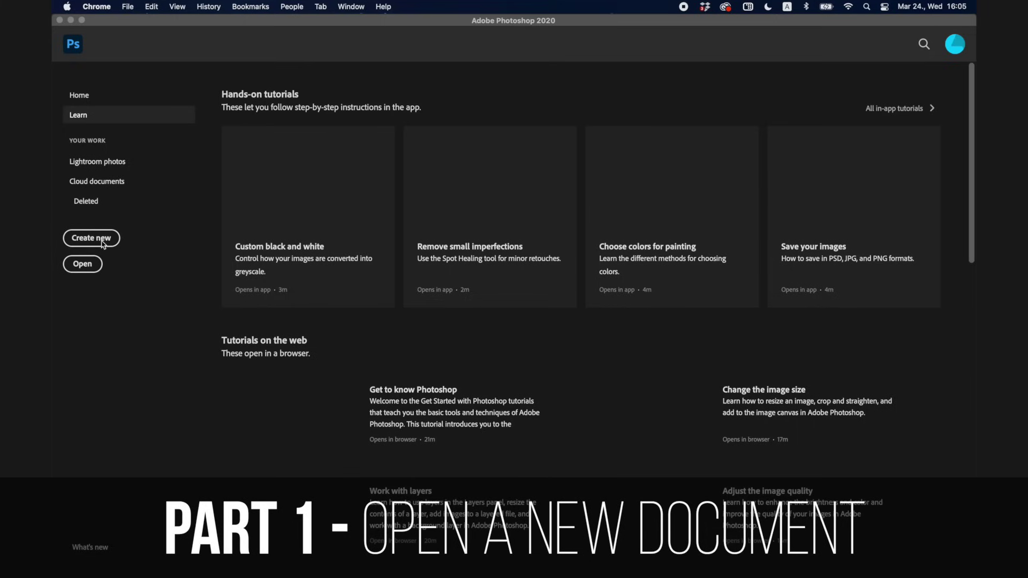
Create a document named Insta picture, 1080 pixels wide and 1350 pixels high, at 300 pixels/inch.
left_click(90, 238)
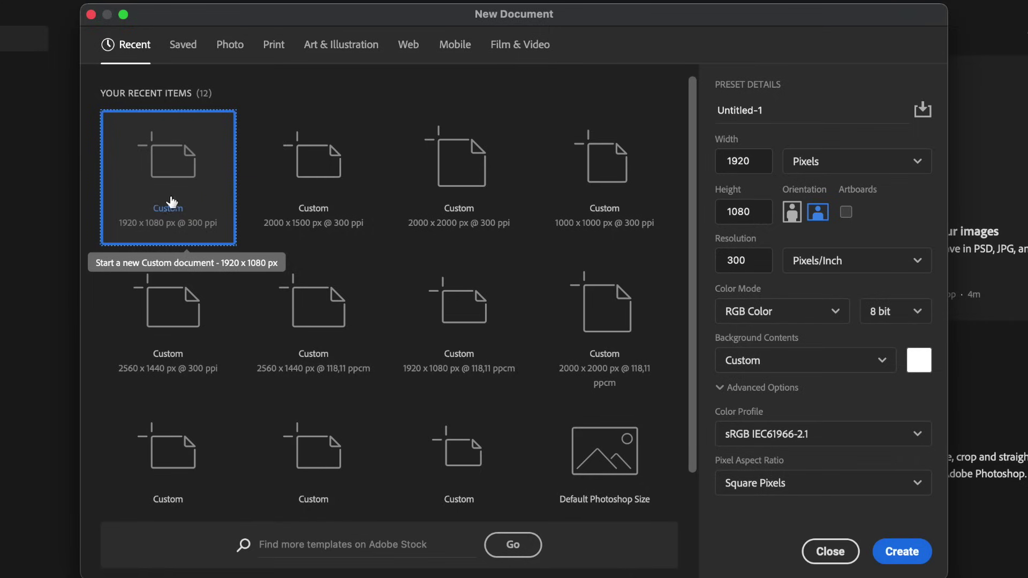
left_click(796, 112)
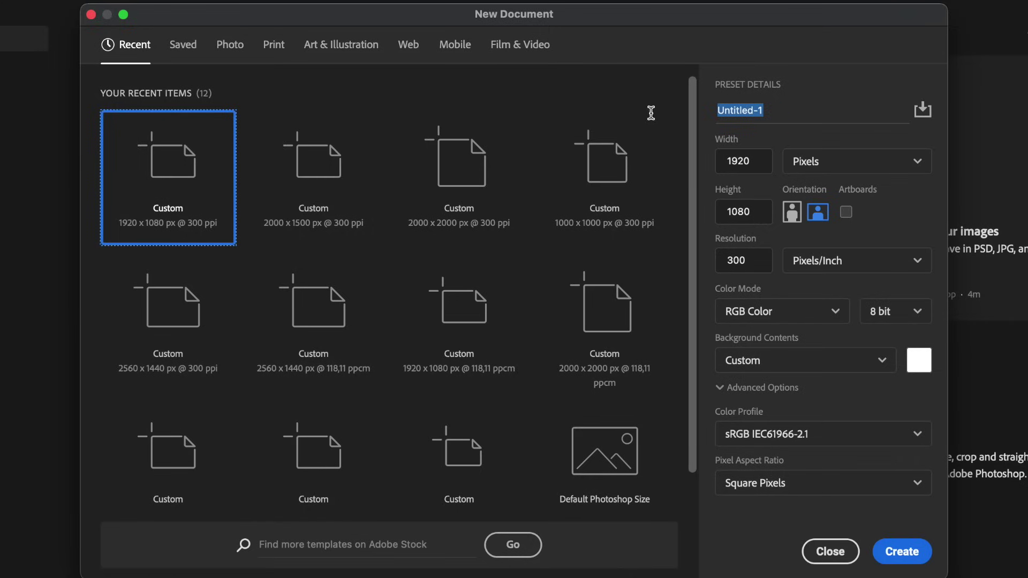
left_click(762, 161)
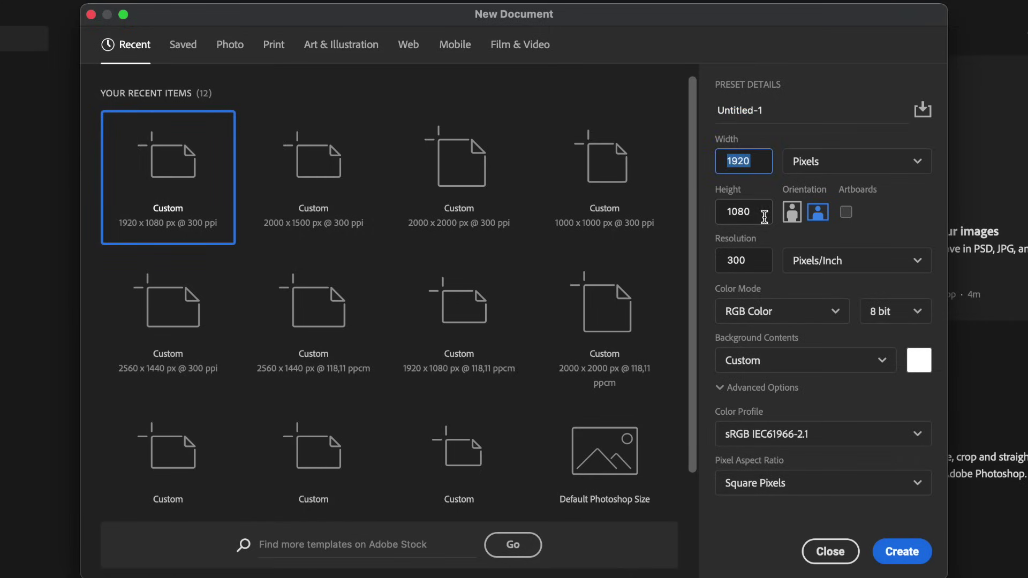
left_click(709, 213)
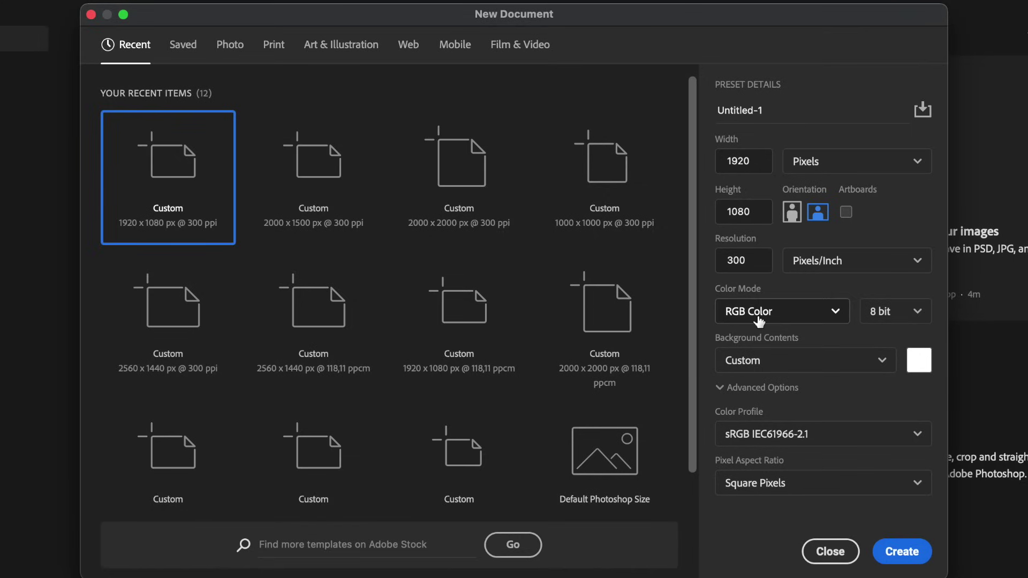
left_click(750, 156)
type("10")
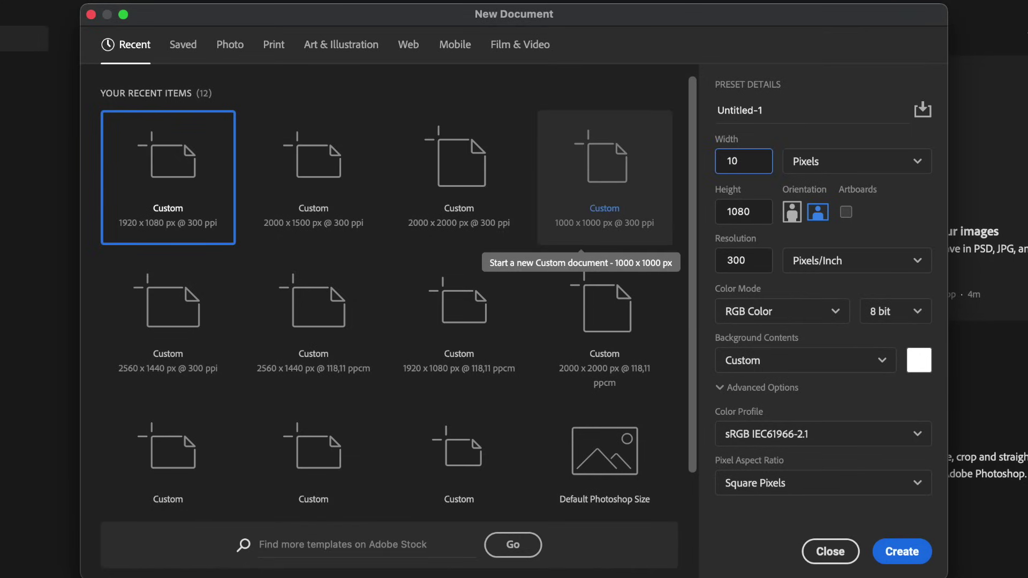
left_click(758, 211)
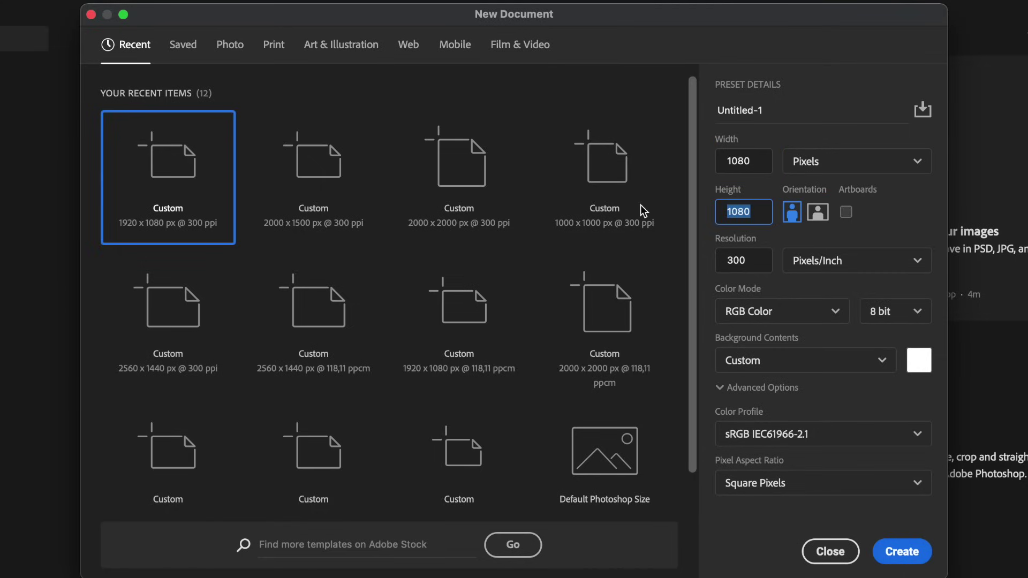
type("1350")
left_click(780, 120)
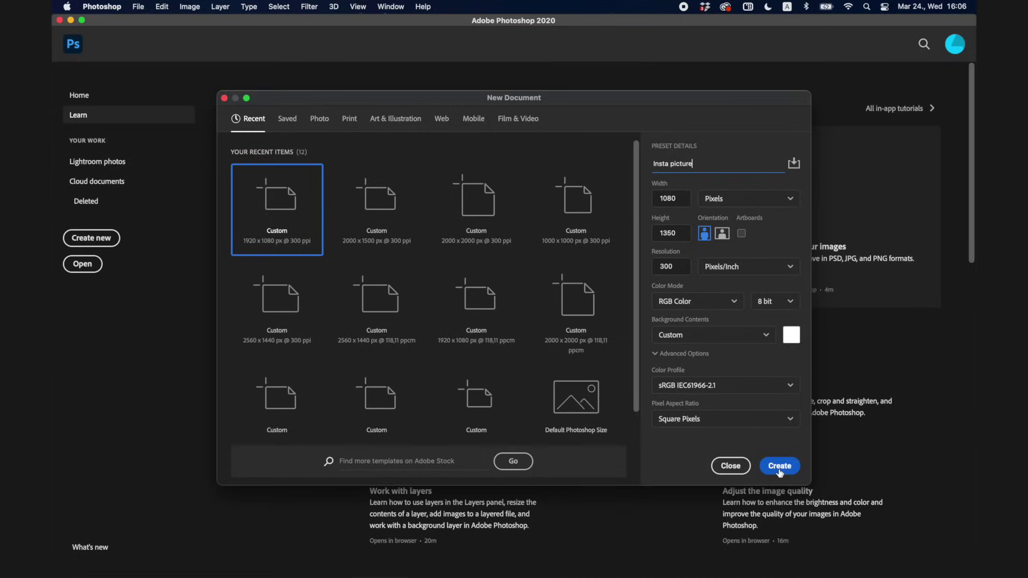
left_click(780, 467)
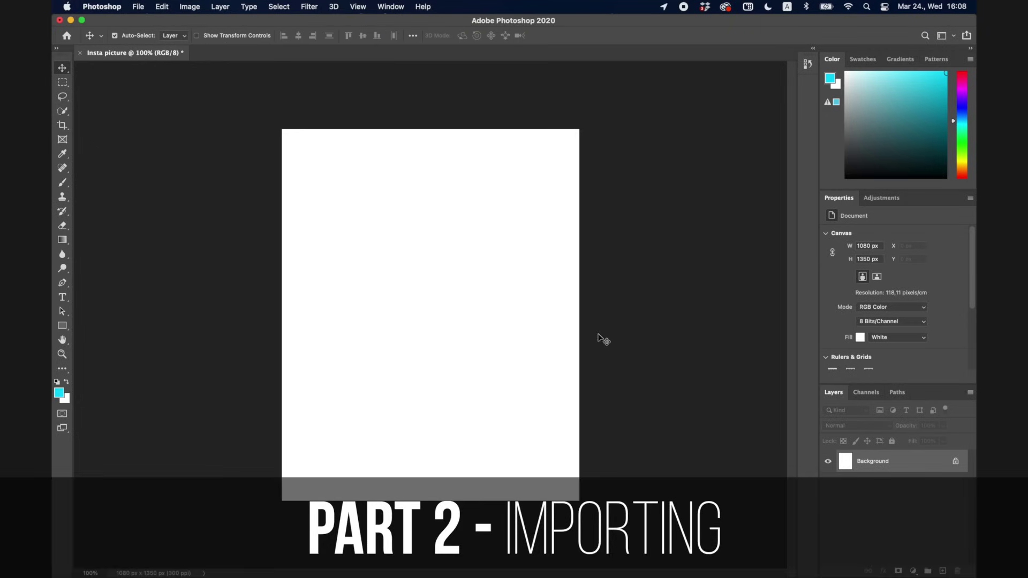
Place the DSC00984 photo from the desktop on the canvas and try enlarging it slightly past the canvas edges.
key("F11")
left_click_drag(644, 175, 422, 303)
key("F11")
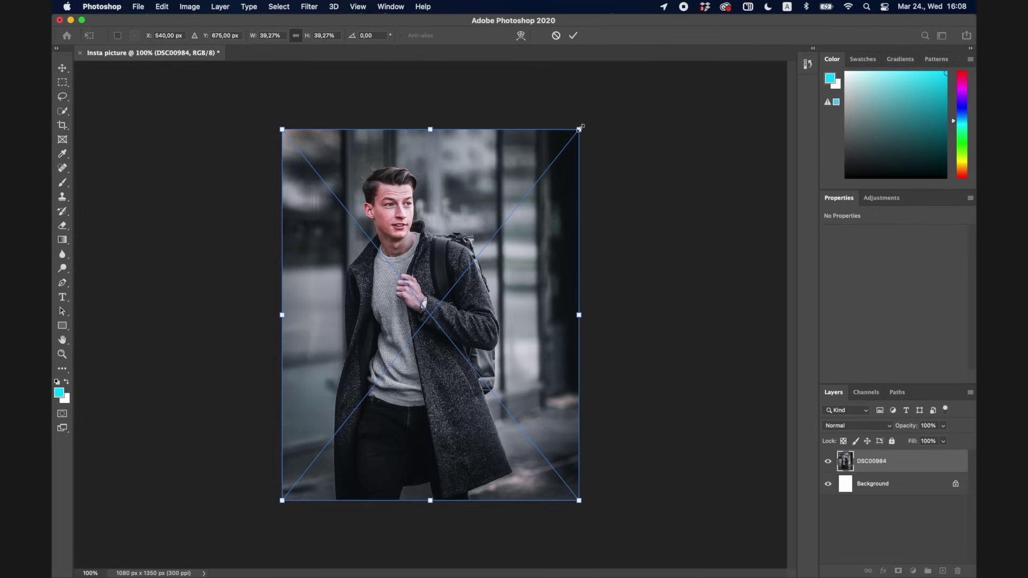
mouse_move(581, 127)
left_mouse_down()
mouse_move(611, 94)
mouse_move(587, 125)
left_mouse_up()
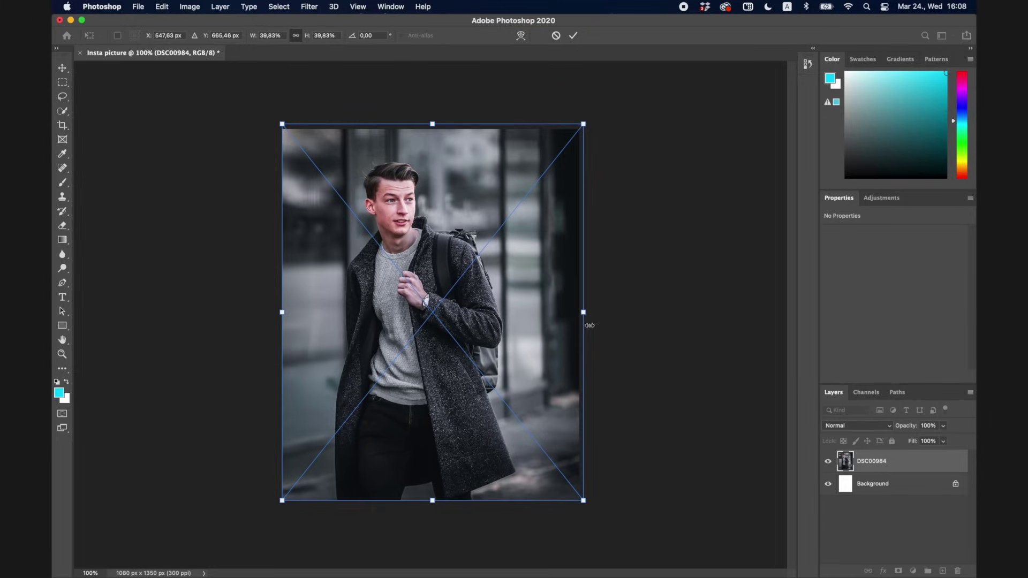
mouse_move(584, 312)
left_mouse_down()
mouse_move(654, 313)
mouse_move(604, 312)
left_mouse_up()
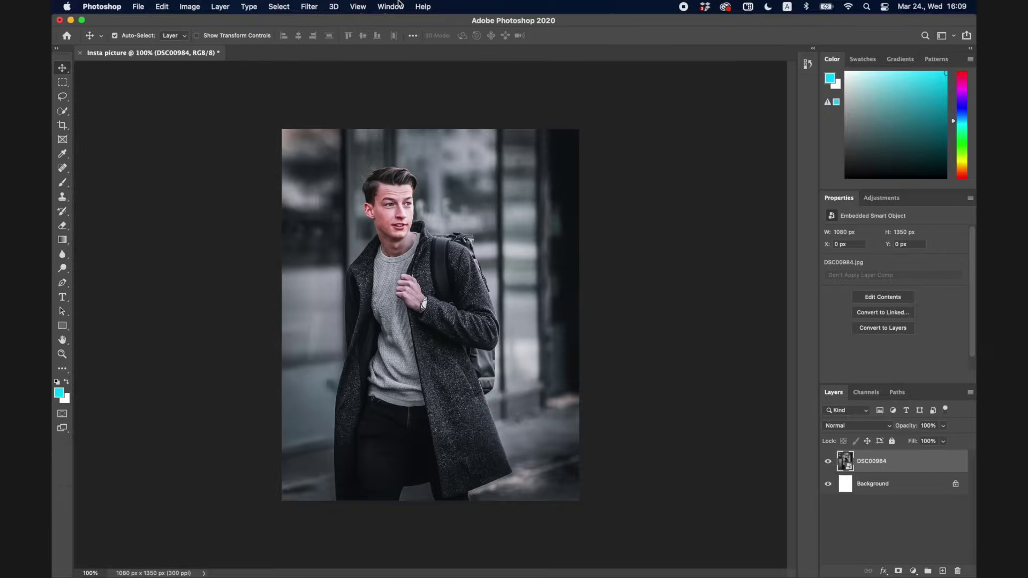
Review the list of available panels and the document's History entries.
left_click(399, 5)
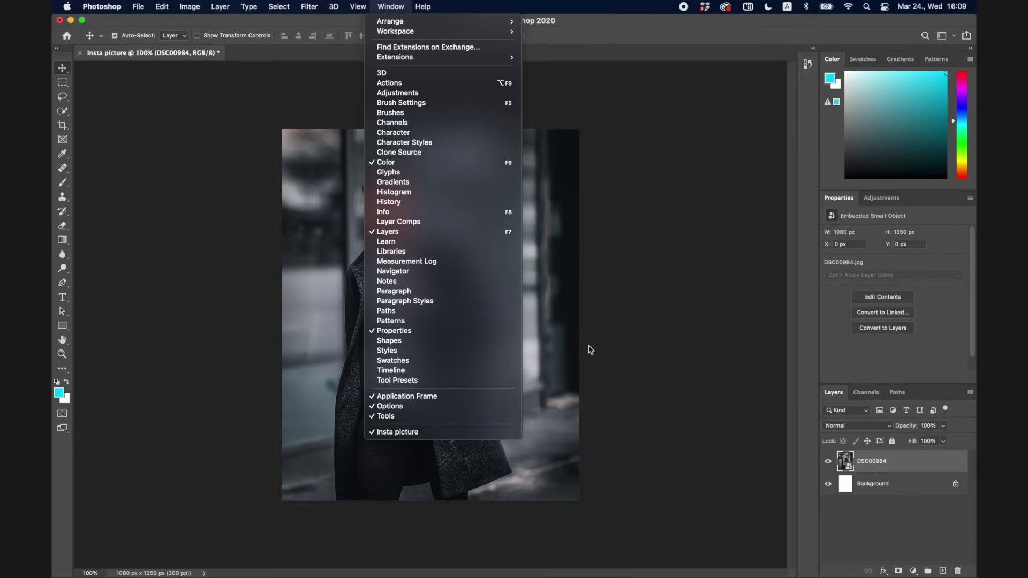
left_click(632, 336)
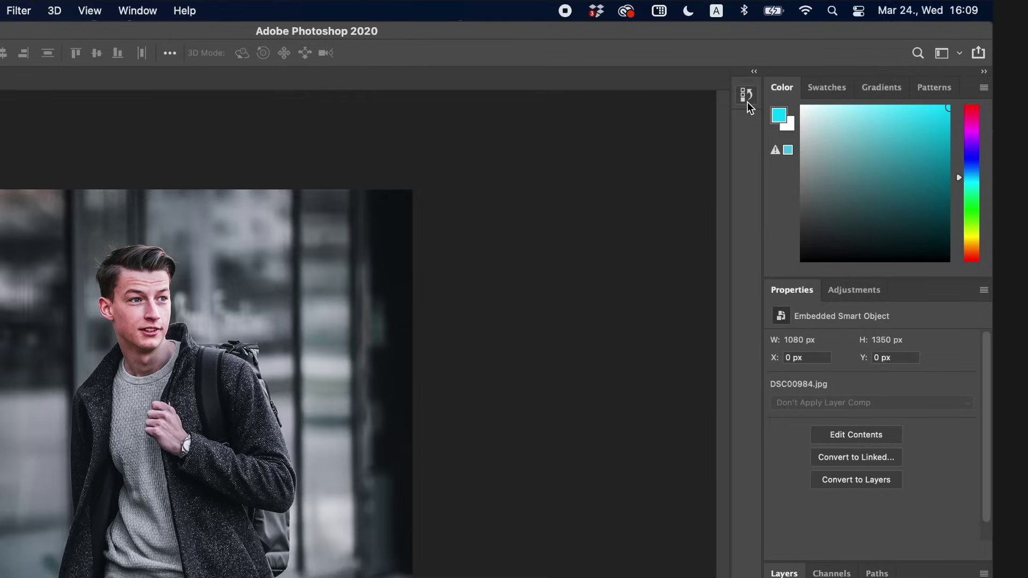
left_click(747, 99)
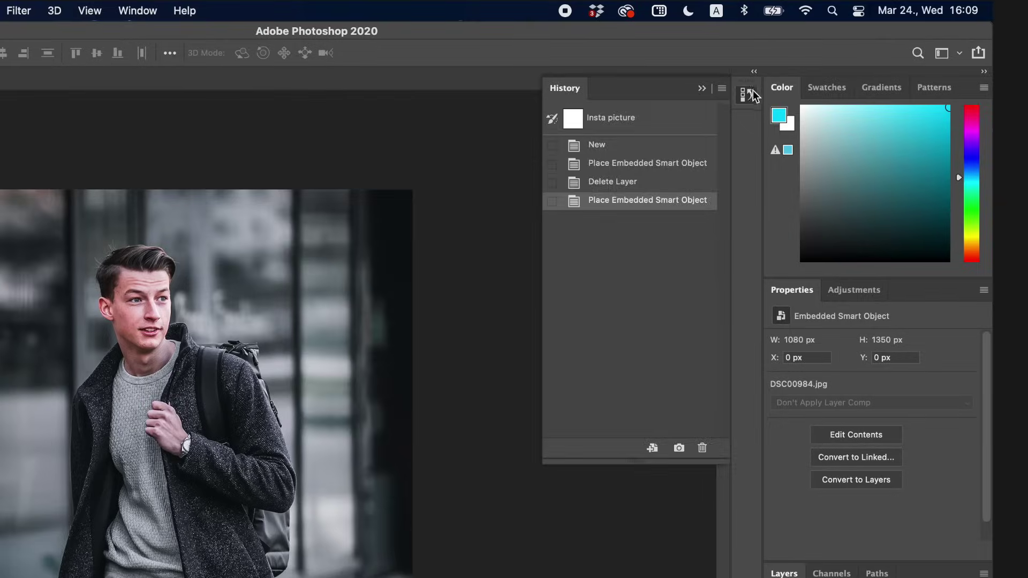
left_click(750, 91)
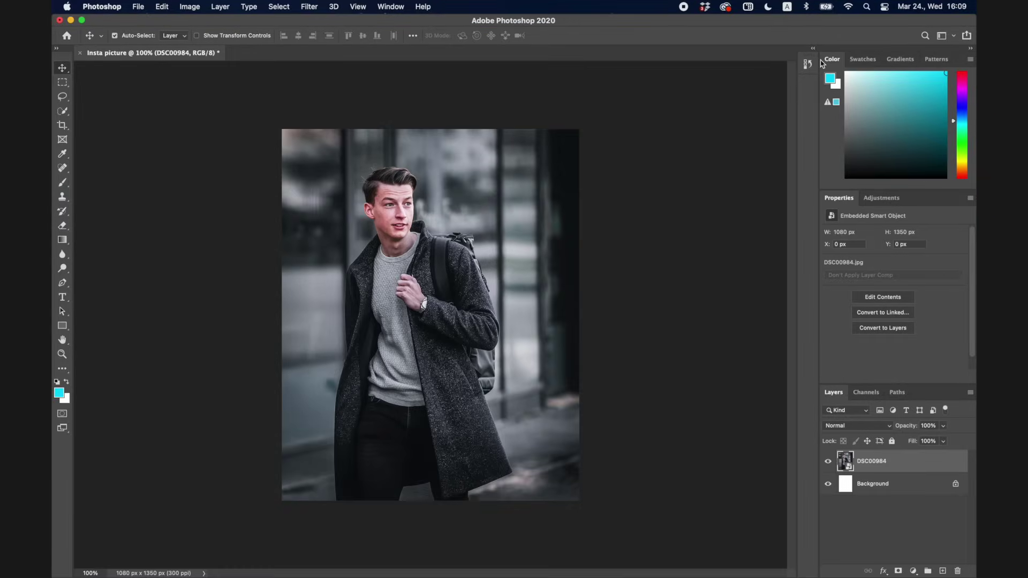
Look through the Swatches, Gradients and Patterns presets, return to Color and show the available adjustments.
left_click(863, 59)
left_click(900, 59)
left_click(936, 59)
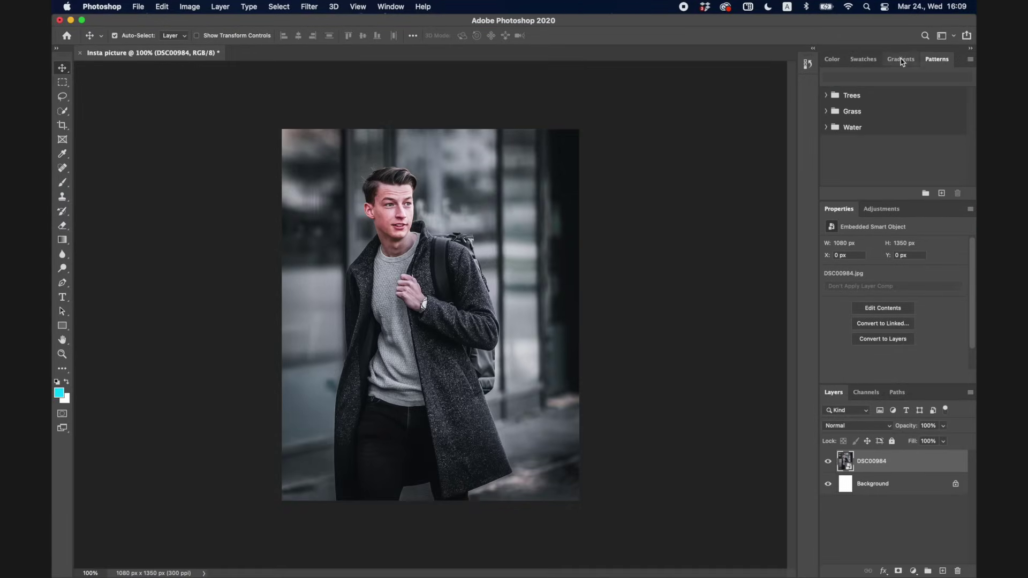
left_click(832, 59)
left_click(878, 210)
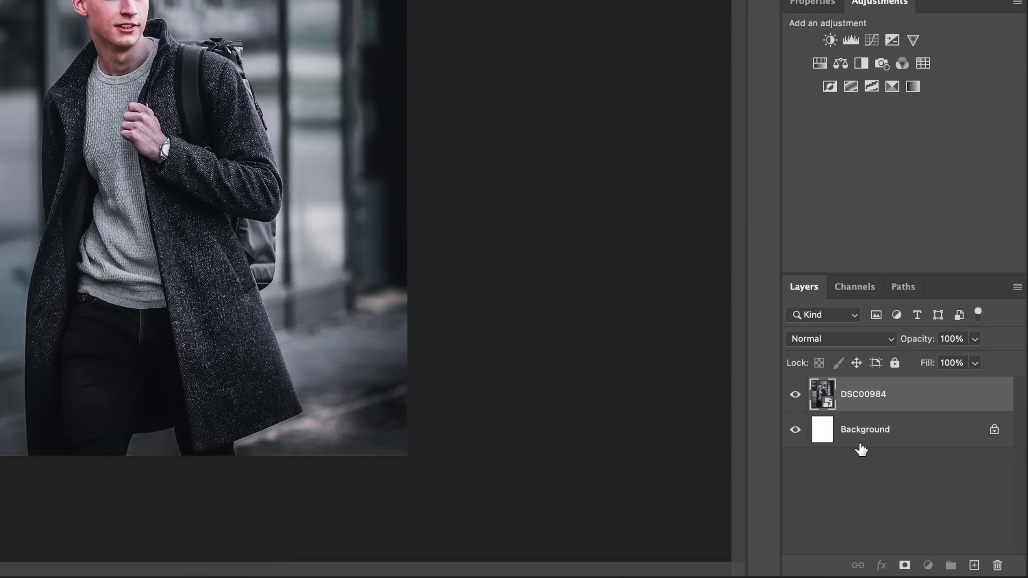
Reselect the DSC00984 layer after the Background and try moving the photo slightly upward with the Move tool.
left_click(869, 487)
left_click(871, 464)
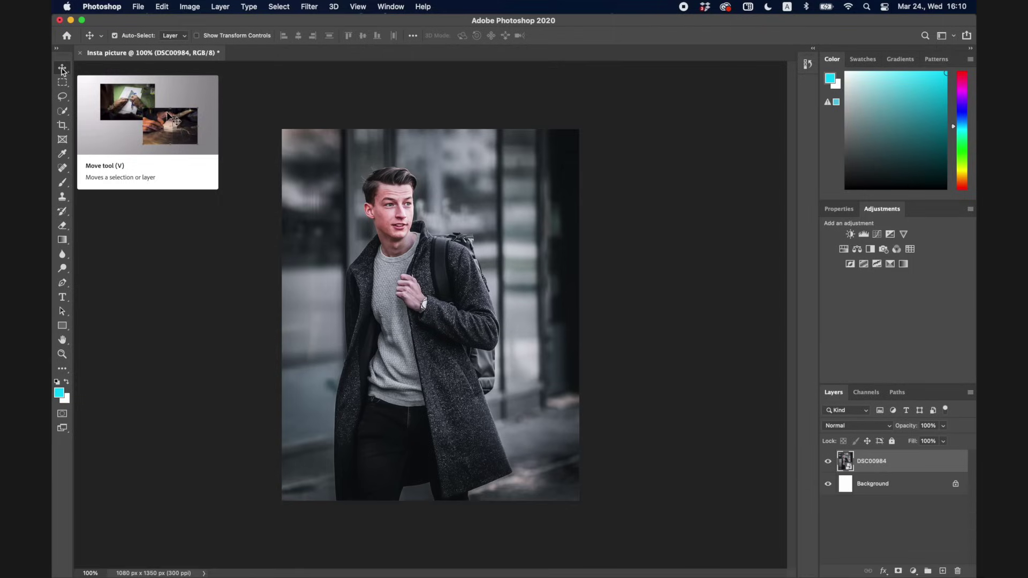
mouse_move(389, 242)
left_mouse_down()
mouse_move(400, 191)
mouse_move(461, 299)
mouse_move(394, 235)
mouse_move(373, 238)
mouse_move(389, 238)
left_mouse_up()
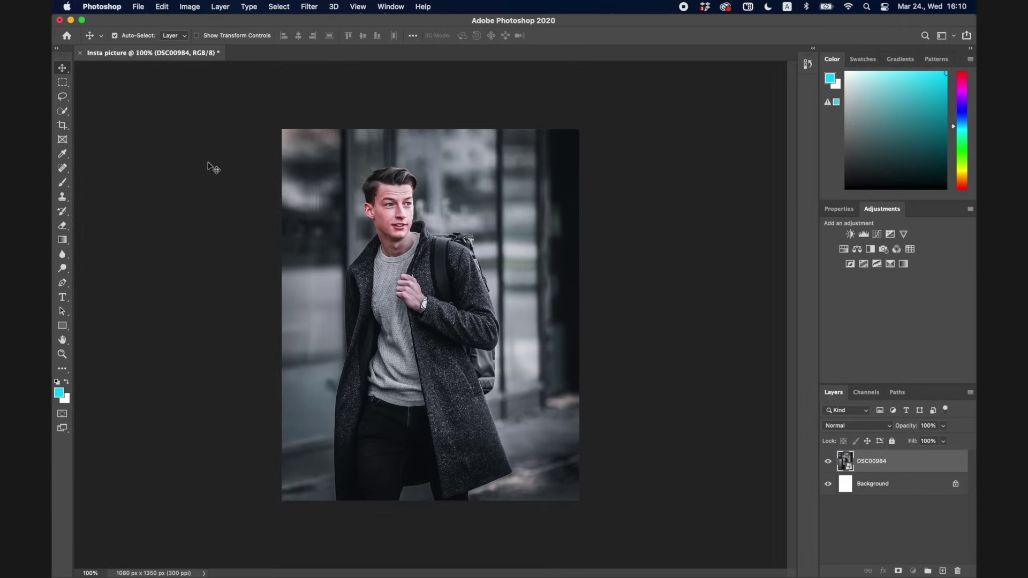
Copy a rectangular area around the man's upper body to a new layer and hide the original DSC00984 layer.
left_click(63, 83)
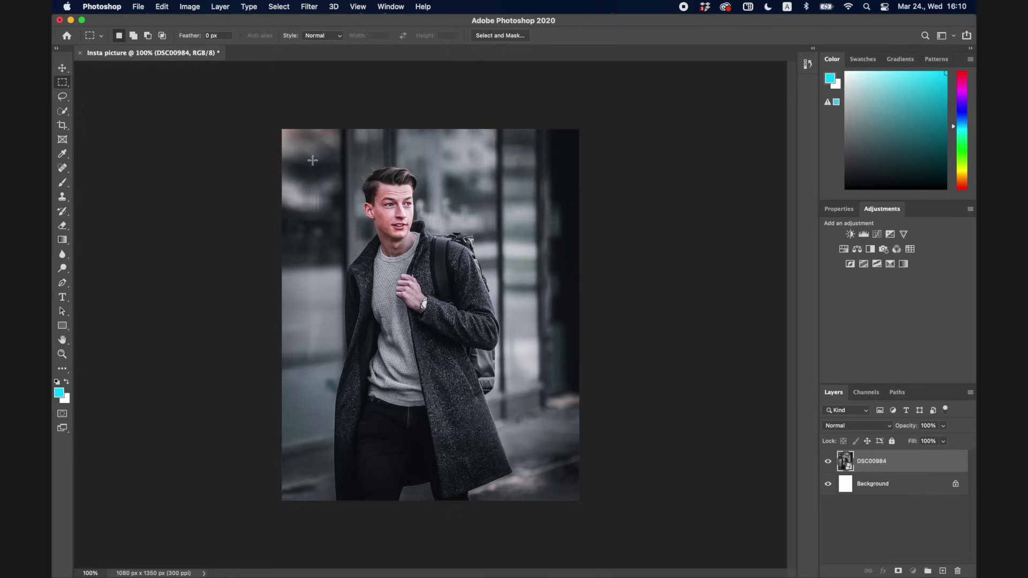
left_click_drag(295, 143, 505, 331)
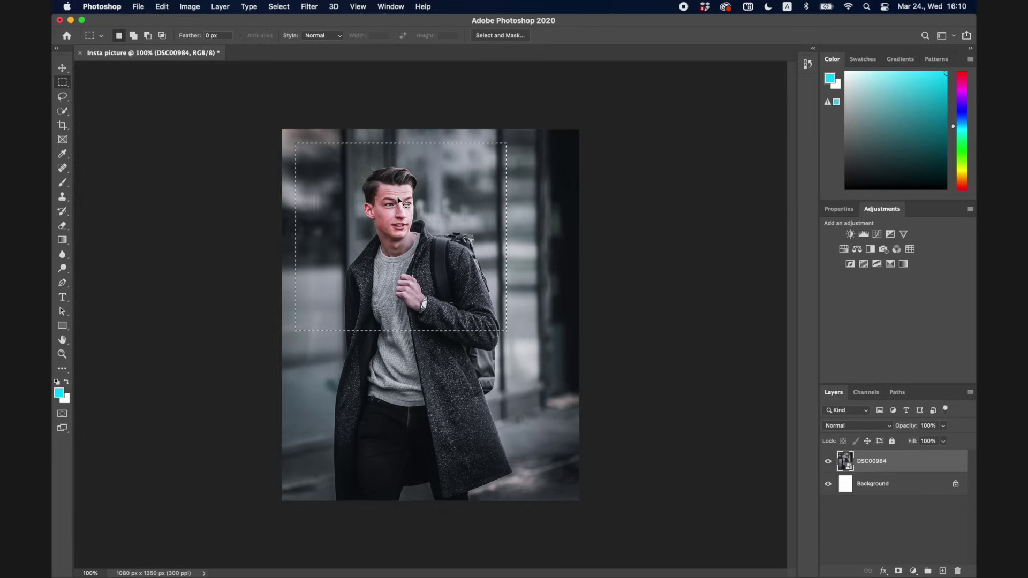
key("super+c")
key("super+v")
left_click(829, 484)
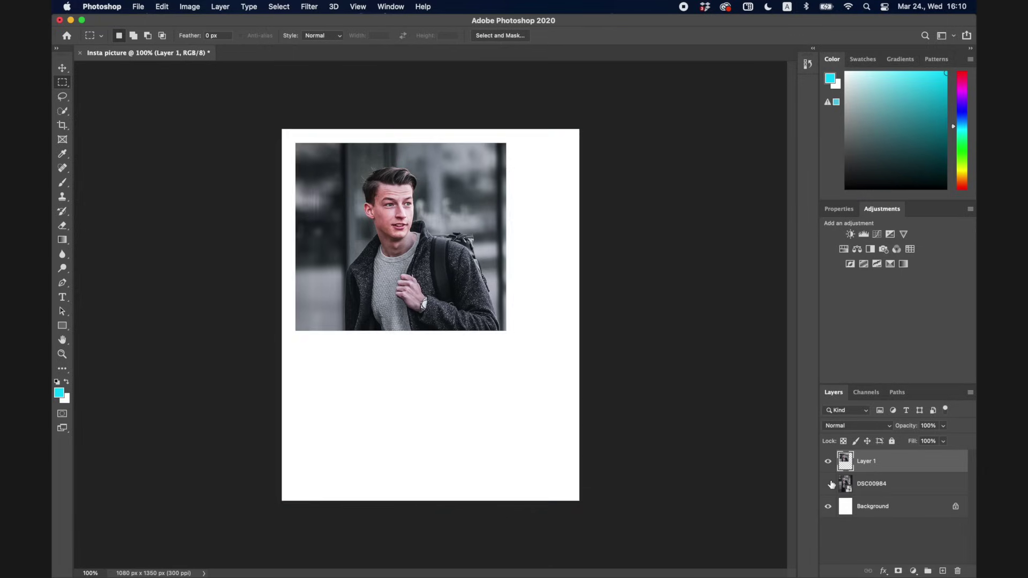
Move the copied rectangular piece toward the canvas center, toggle its visibility off and on, and show the DSC00984 layer.
left_click(64, 68)
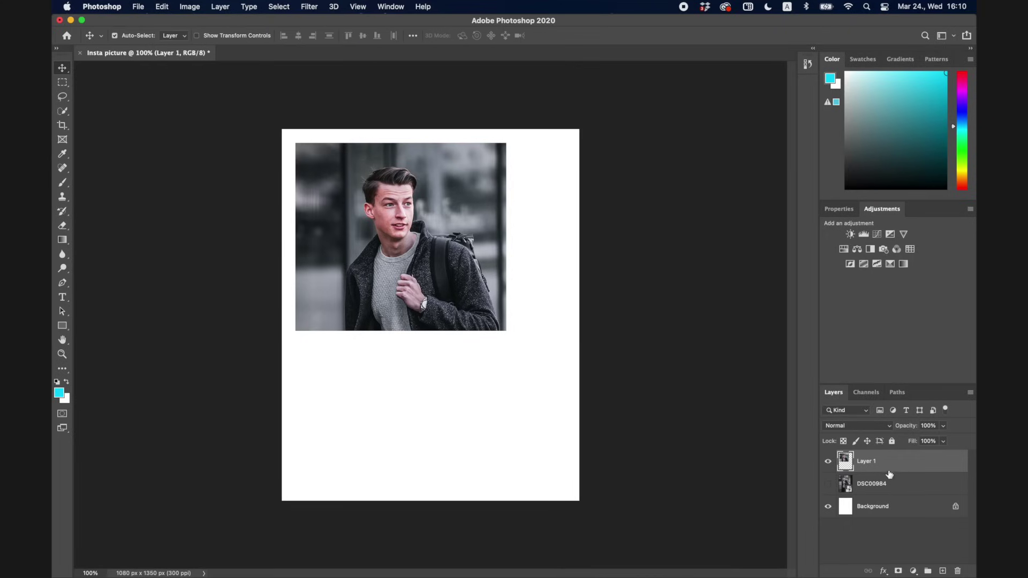
left_click_drag(435, 251, 476, 311)
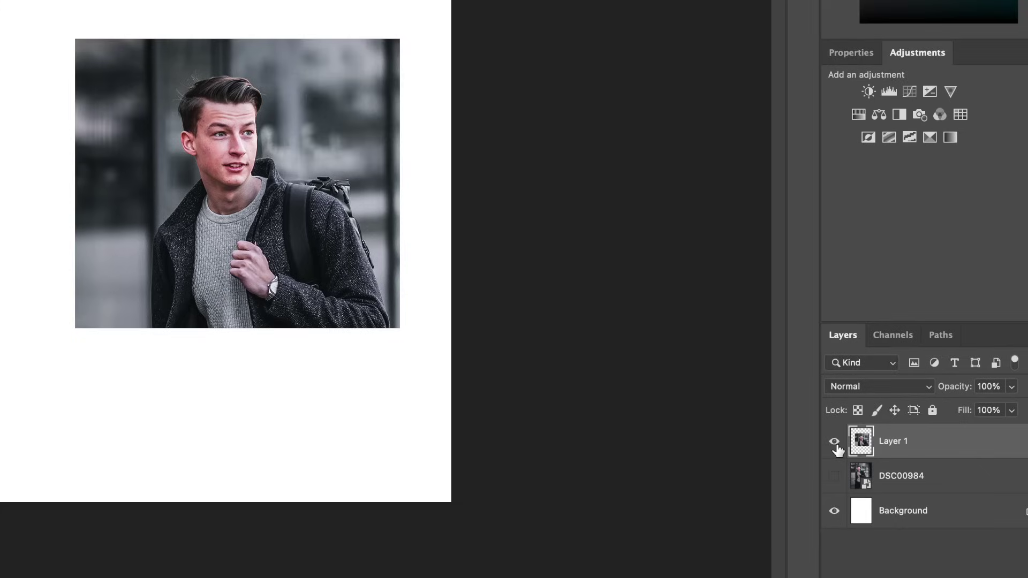
left_click(834, 443)
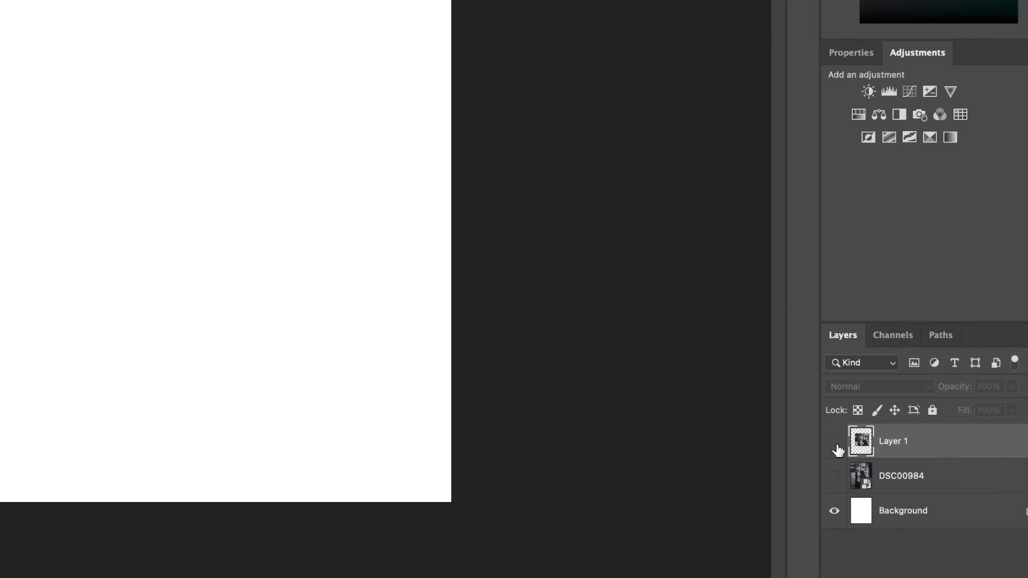
left_click(834, 442)
left_click(834, 476)
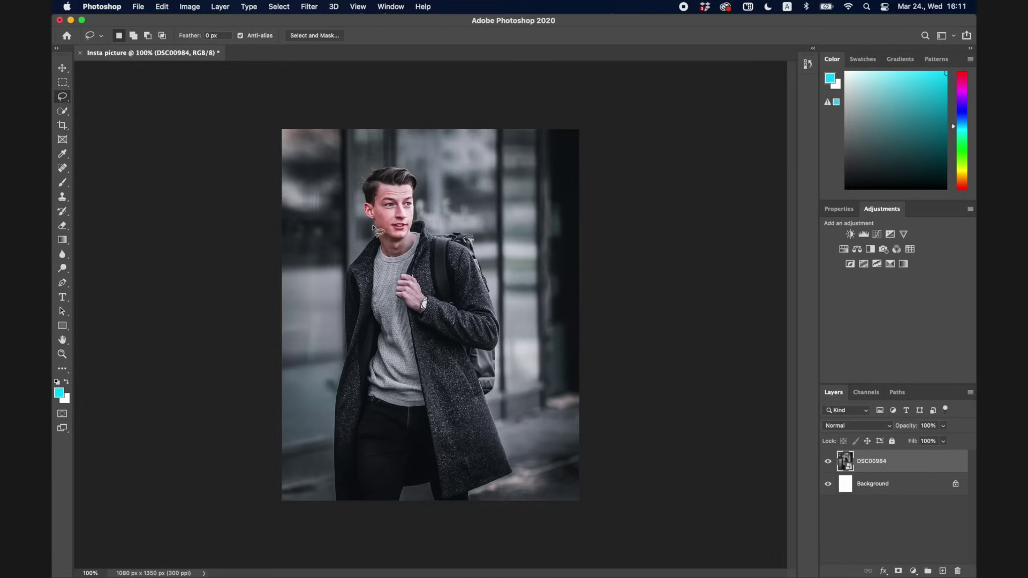
Draw freehand Lasso selections around the man's head and torso, redraw a larger one around his upper body, and clear it.
mouse_move(359, 231)
left_mouse_down()
mouse_move(337, 185)
mouse_move(345, 162)
mouse_move(373, 154)
mouse_move(422, 161)
left_mouse_up()
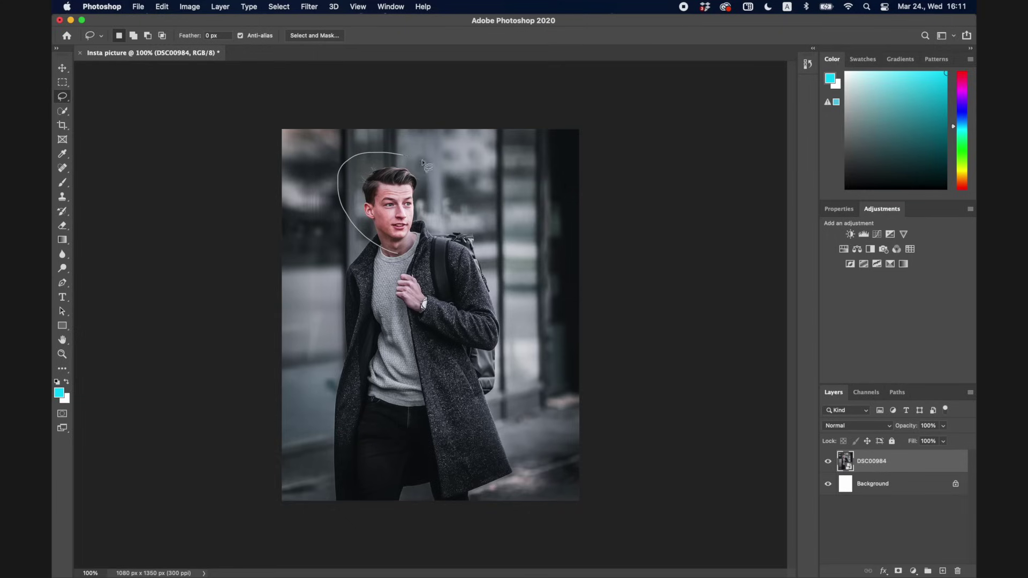
mouse_move(499, 293)
left_mouse_down()
mouse_move(494, 363)
mouse_move(423, 364)
mouse_move(344, 343)
mouse_move(329, 302)
mouse_move(412, 289)
left_mouse_up()
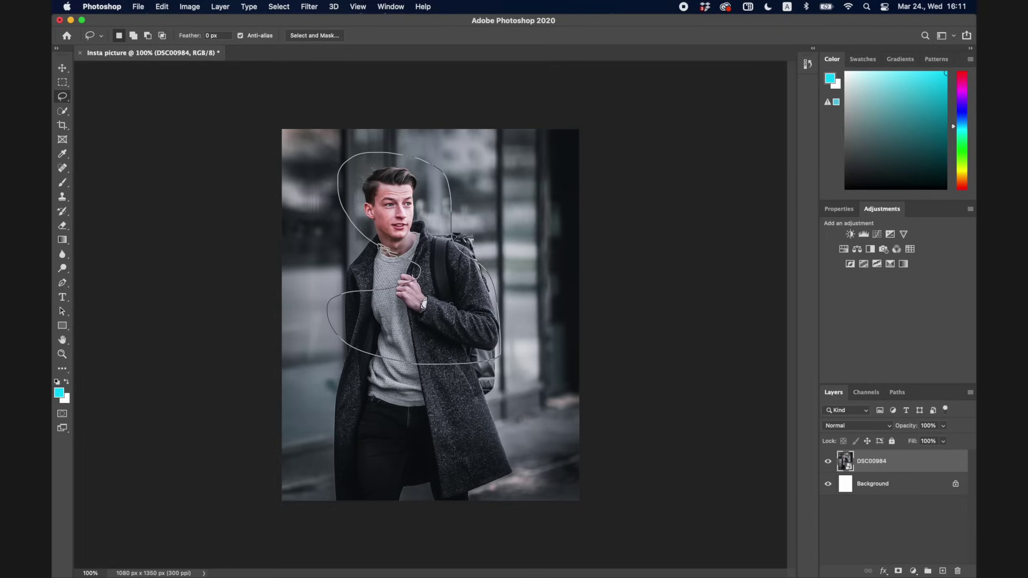
left_click_drag(385, 251, 386, 252)
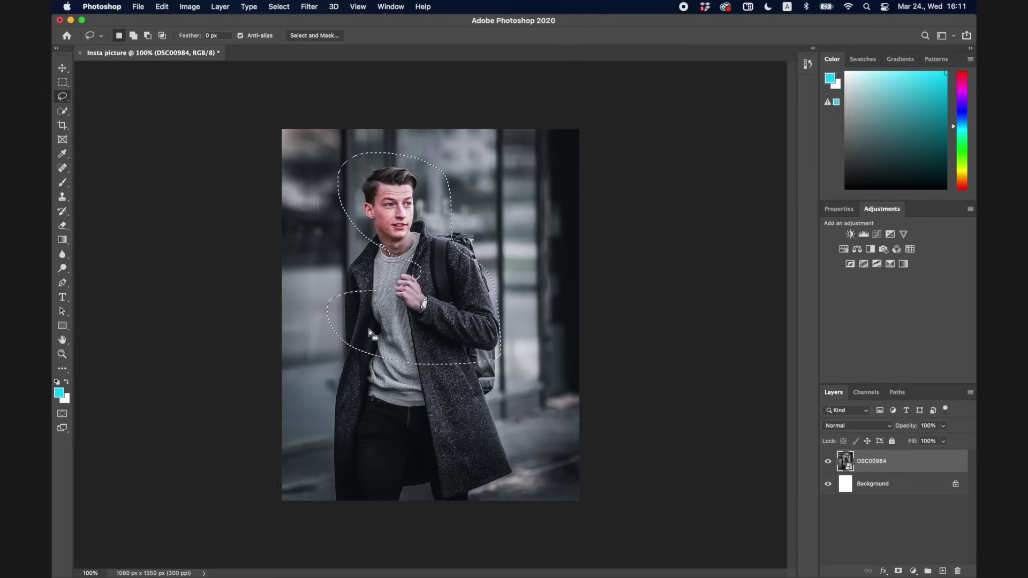
mouse_move(445, 151)
left_mouse_down()
mouse_move(293, 257)
mouse_move(441, 152)
left_mouse_up()
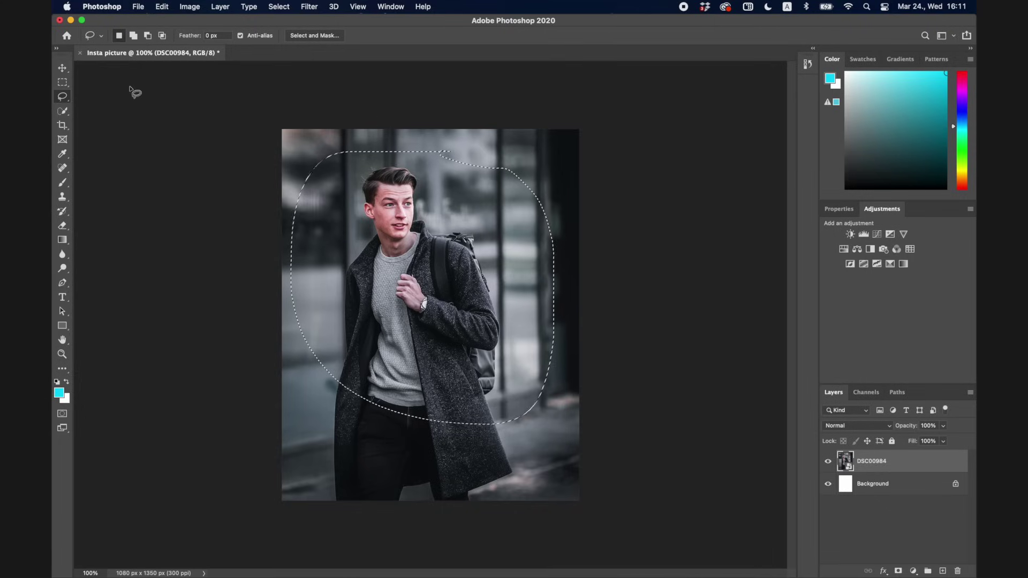
left_click(62, 85)
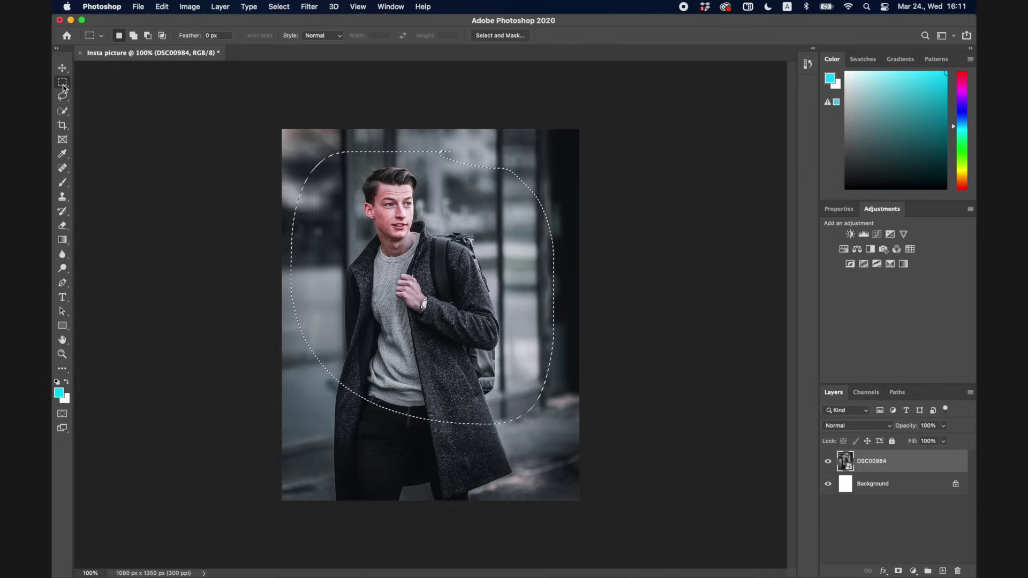
left_click(285, 157)
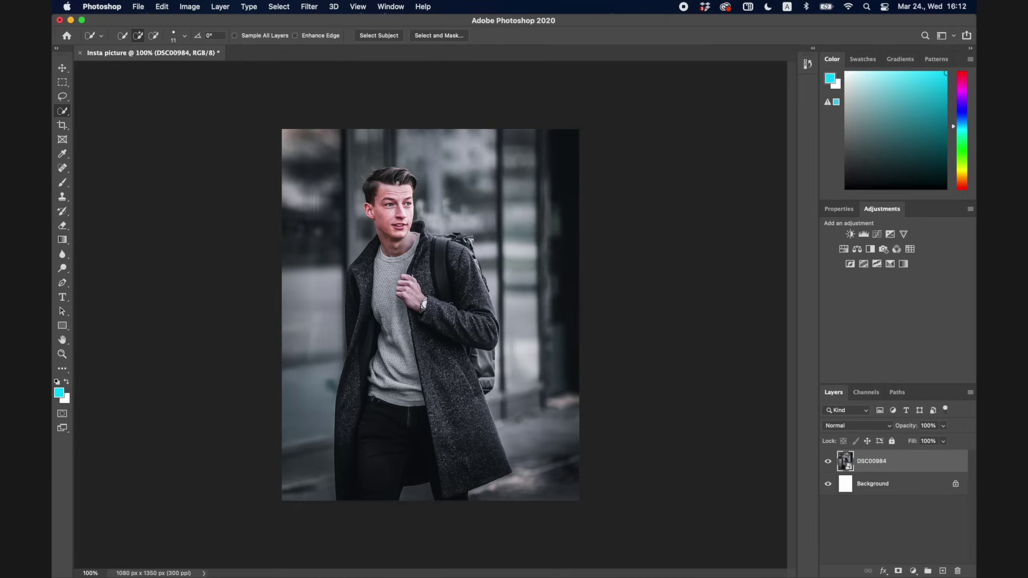
Select the whole man, including coat and backpack, with the Quick Selection tool and show the selection as a Quick Mask.
mouse_move(397, 183)
left_mouse_down()
mouse_move(376, 186)
mouse_move(388, 205)
left_mouse_up()
scroll(389, 205, "up", 3)
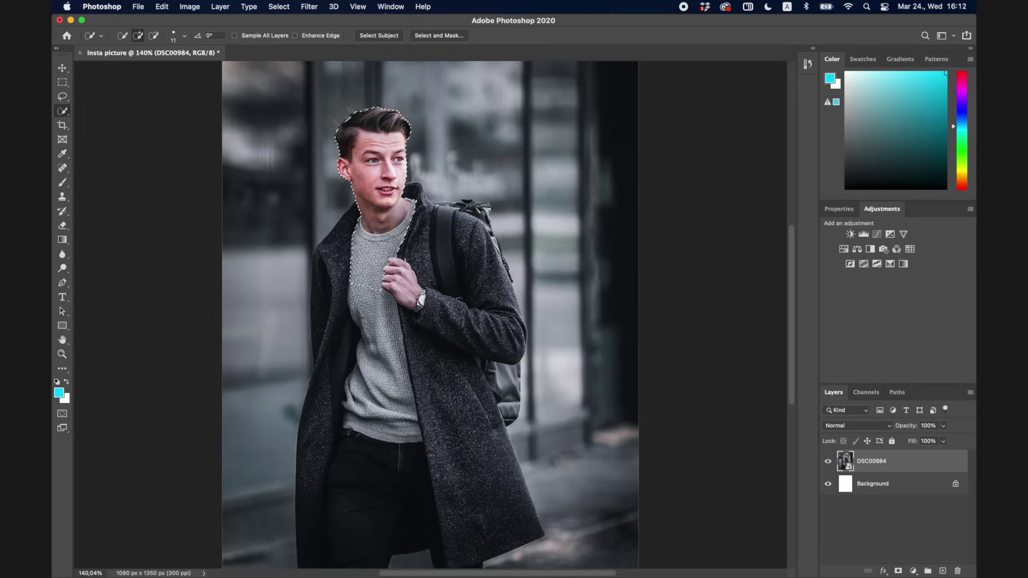
mouse_move(321, 244)
left_mouse_down()
mouse_move(343, 283)
mouse_move(332, 294)
mouse_move(329, 388)
mouse_move(423, 311)
mouse_move(343, 397)
left_mouse_up()
scroll(432, 300, "down", 2)
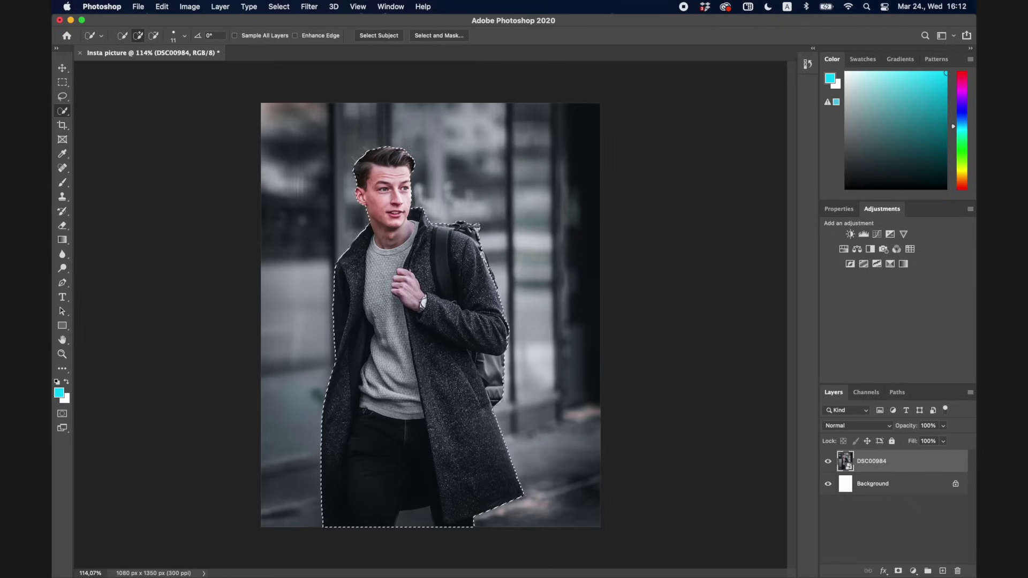
key("q")
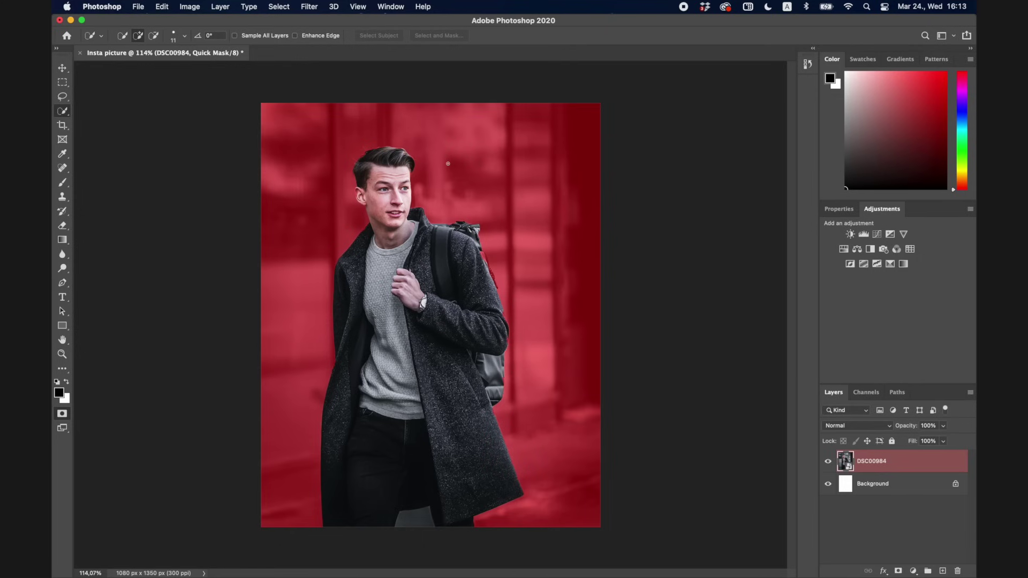
Paint with a black brush on the Quick Mask over the coat's shoulder beside the backpack edge.
scroll(448, 163, "up", 5)
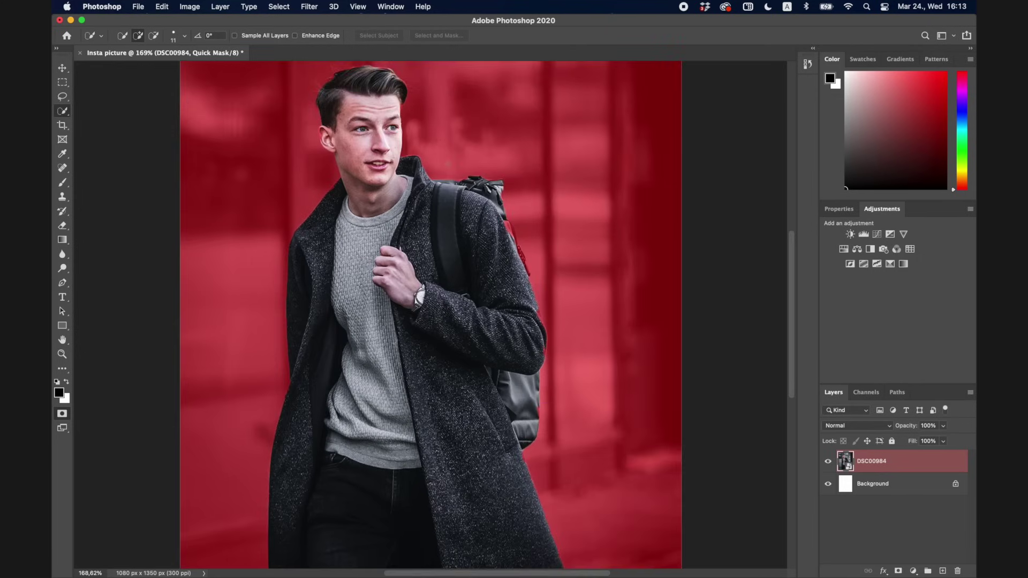
scroll(533, 131, "up", 5)
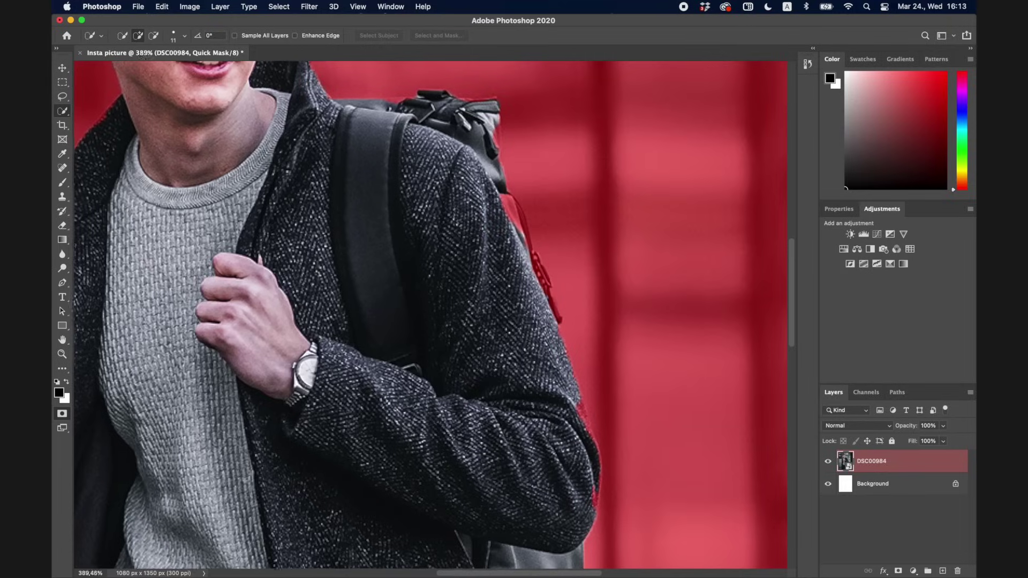
scroll(429, 251, "up", 3)
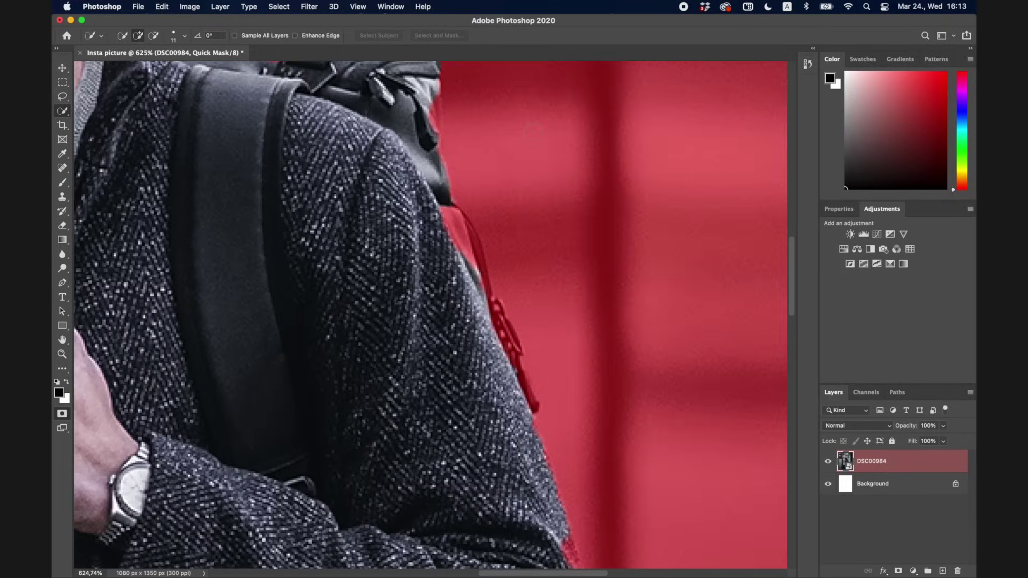
scroll(457, 208, "up", 3)
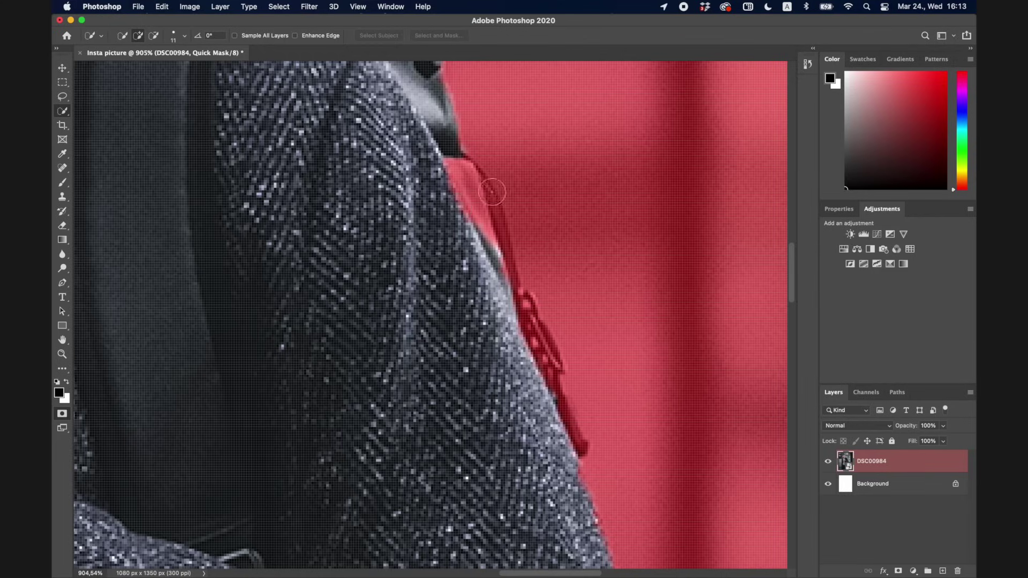
scroll(440, 193, "down", 1)
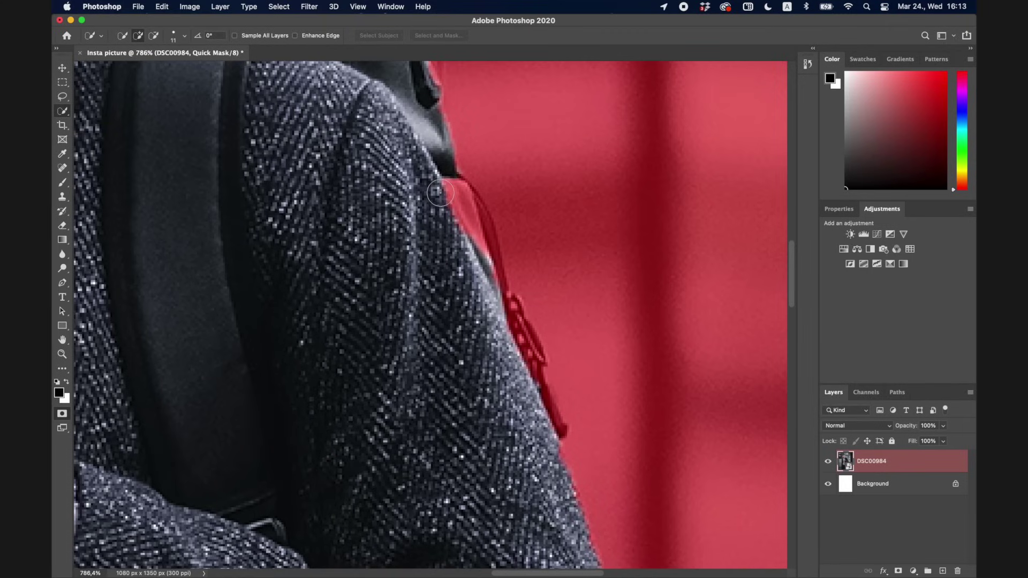
left_click(63, 183)
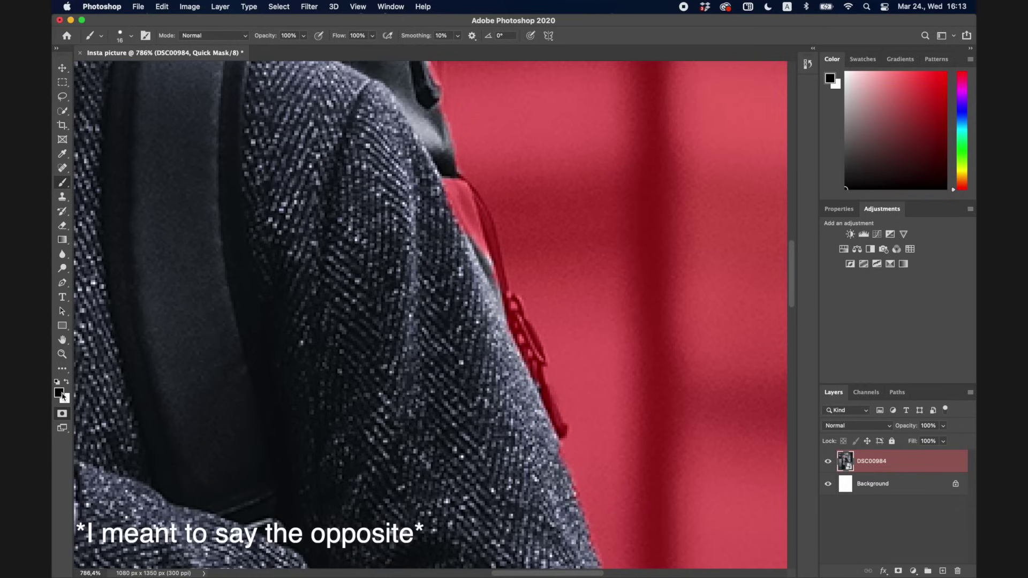
mouse_move(439, 185)
left_mouse_down()
mouse_move(399, 236)
mouse_move(457, 267)
mouse_move(416, 201)
mouse_move(448, 265)
mouse_move(437, 213)
mouse_move(465, 270)
mouse_move(472, 260)
mouse_move(486, 279)
mouse_move(465, 256)
left_mouse_up()
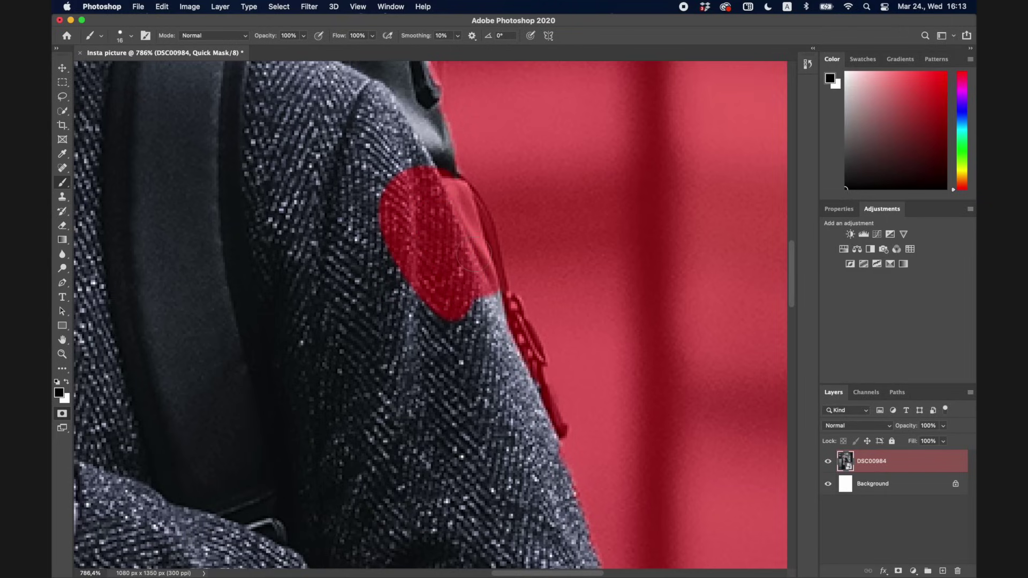
Paint with white on the Quick Mask over the coat's shoulder and the missed backpack edge to add them to the selection.
key("x")
mouse_move(386, 185)
left_mouse_down()
mouse_move(396, 293)
mouse_move(475, 339)
mouse_move(457, 276)
mouse_move(416, 223)
mouse_move(443, 333)
mouse_move(423, 160)
mouse_move(474, 236)
mouse_move(480, 298)
mouse_move(489, 241)
left_mouse_up()
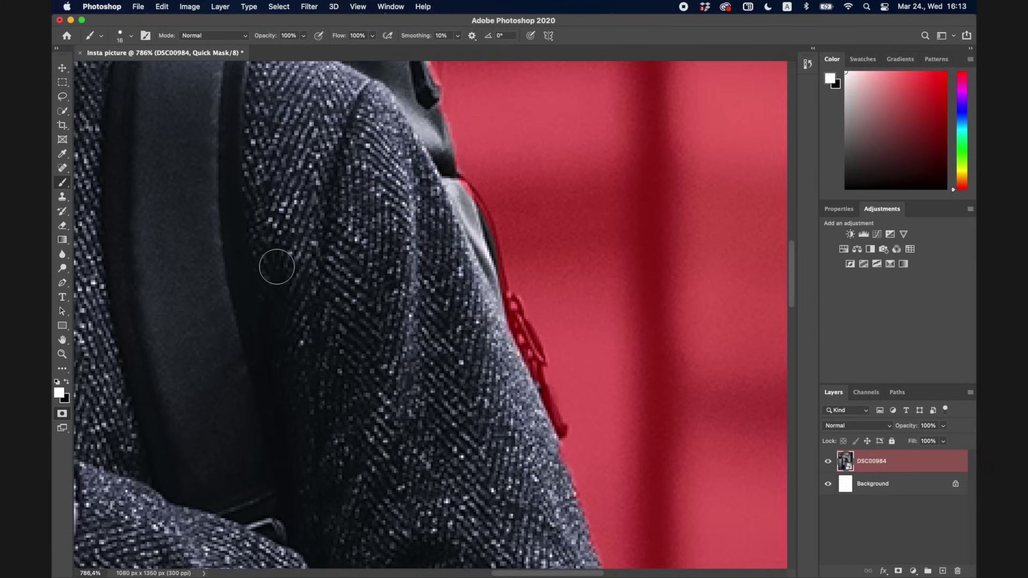
key("x")
key("x")
key("super+0")
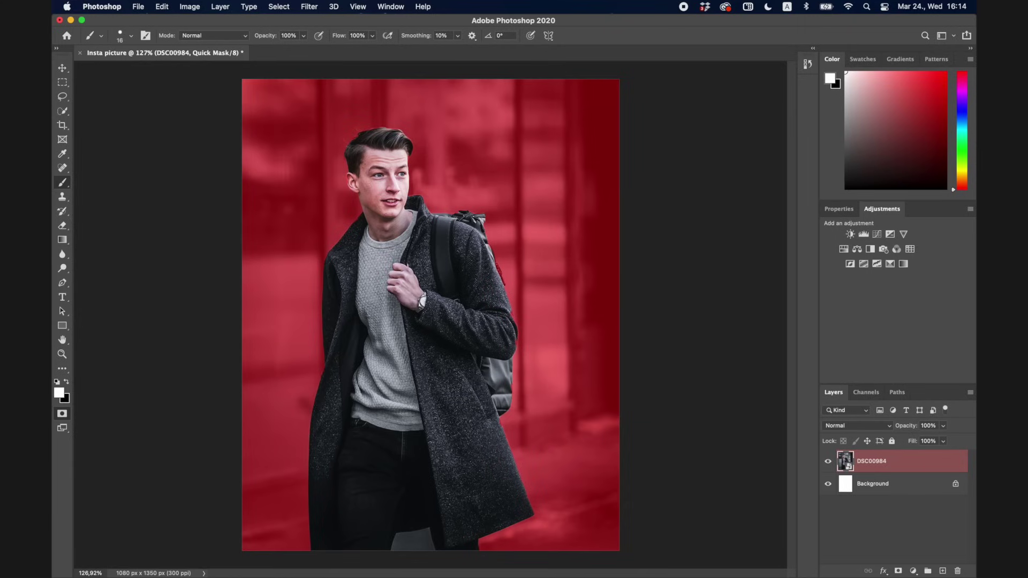
Turn the Quick Mask back into a selection, copy the man onto a new layer, and hide the DSC00984 layer.
key("q")
key("m")
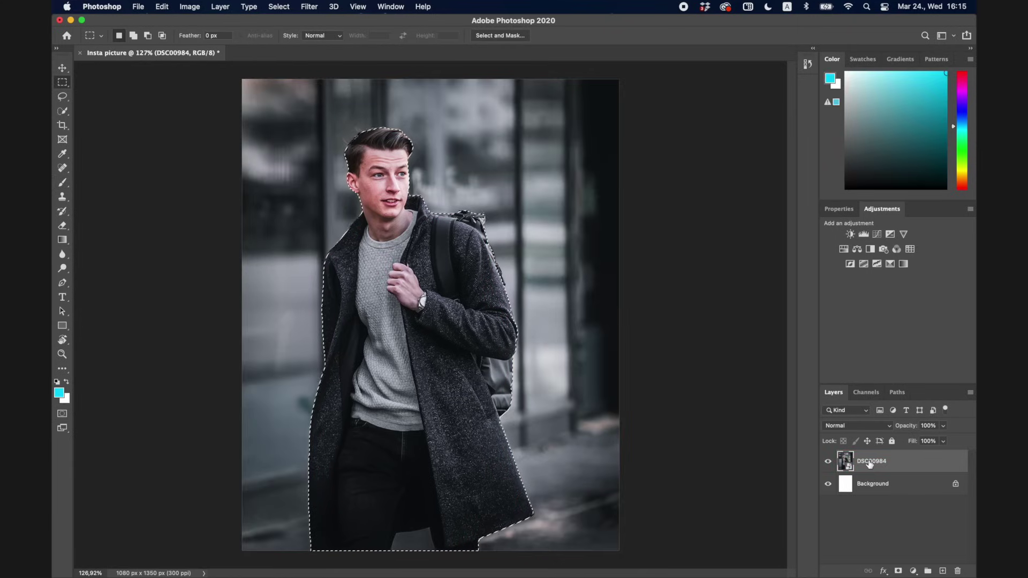
key("super+c")
key("super+v")
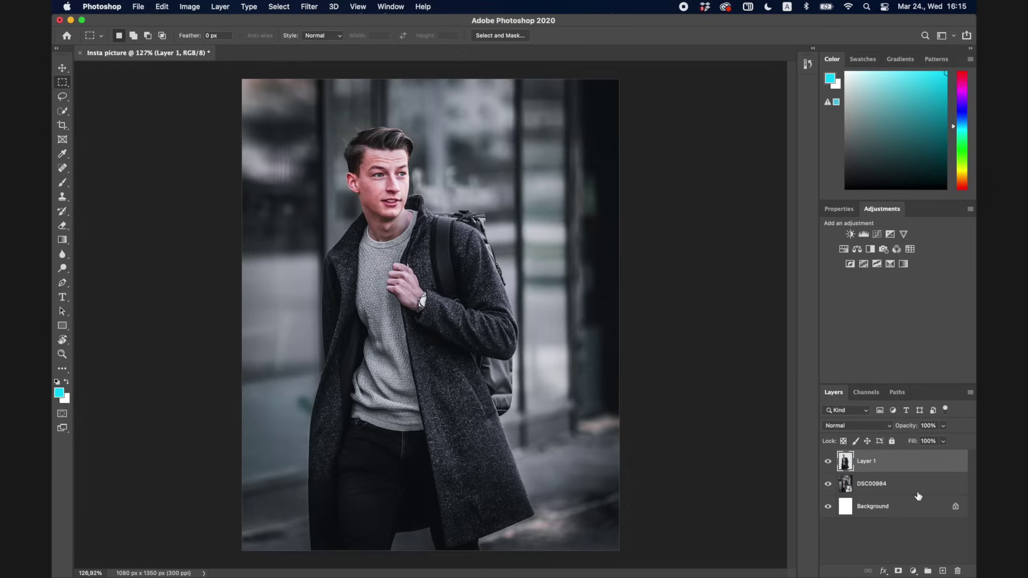
left_click(827, 483)
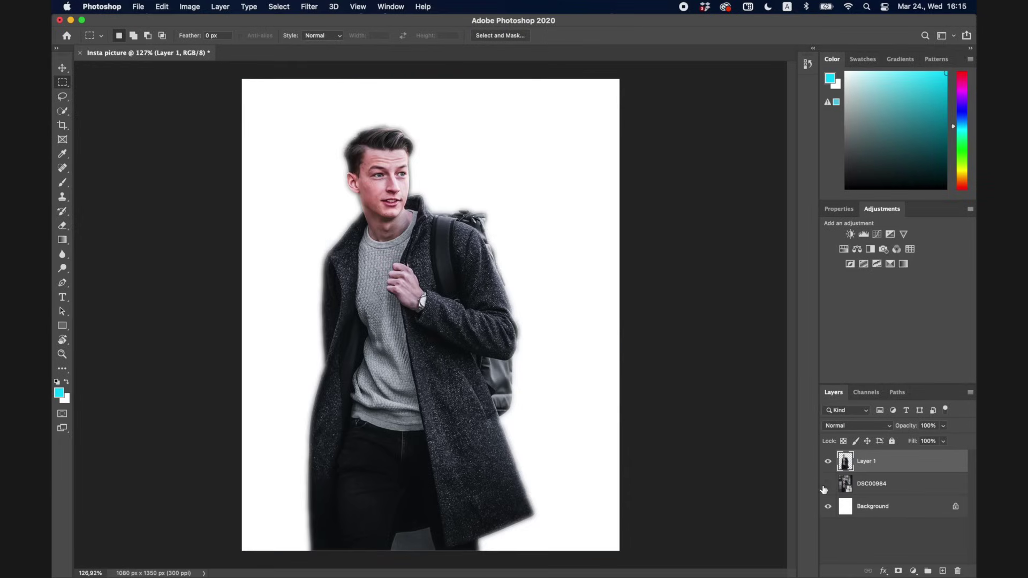
Move the cut-out man slightly to the right on the white background.
left_click(62, 68)
left_click(344, 214)
left_click_drag(414, 239, 447, 242)
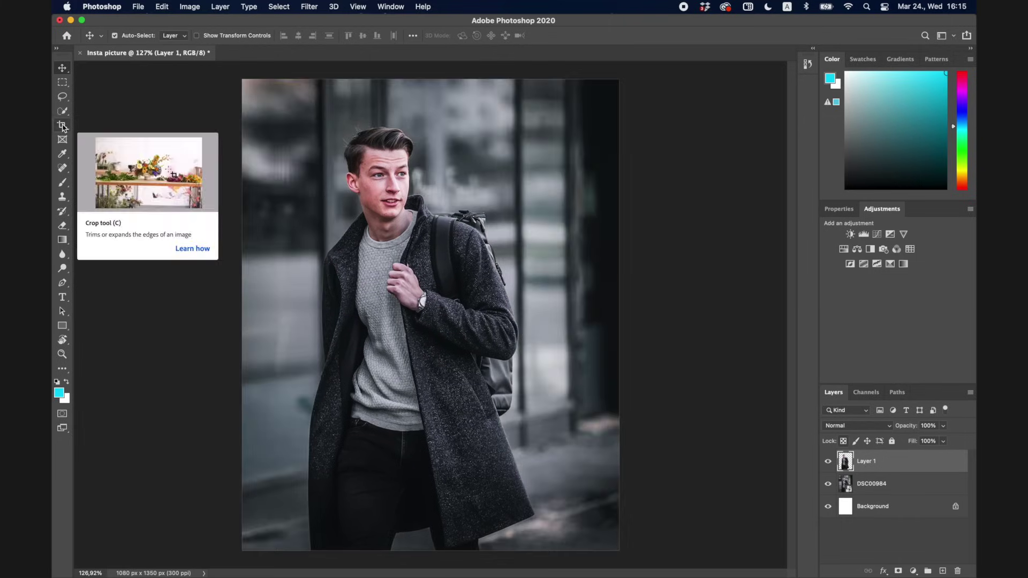
Try cropping the picture inward from its upper-left corner with the Crop tool.
left_click(62, 125)
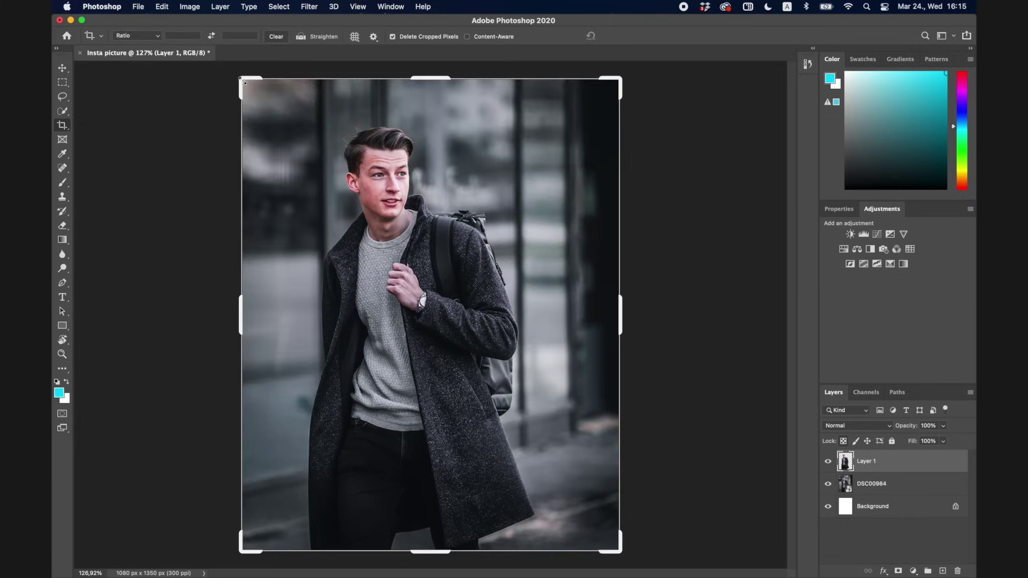
left_click_drag(241, 82, 256, 120)
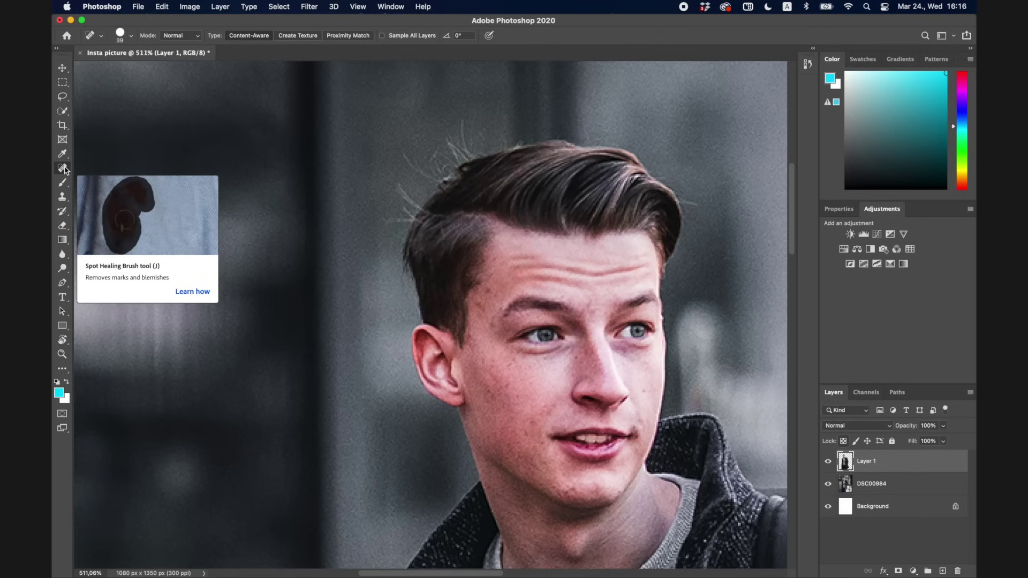
Examine the man's clothing, hand and face up close for marks and blemishes to heal.
scroll(430, 316, "down", 15)
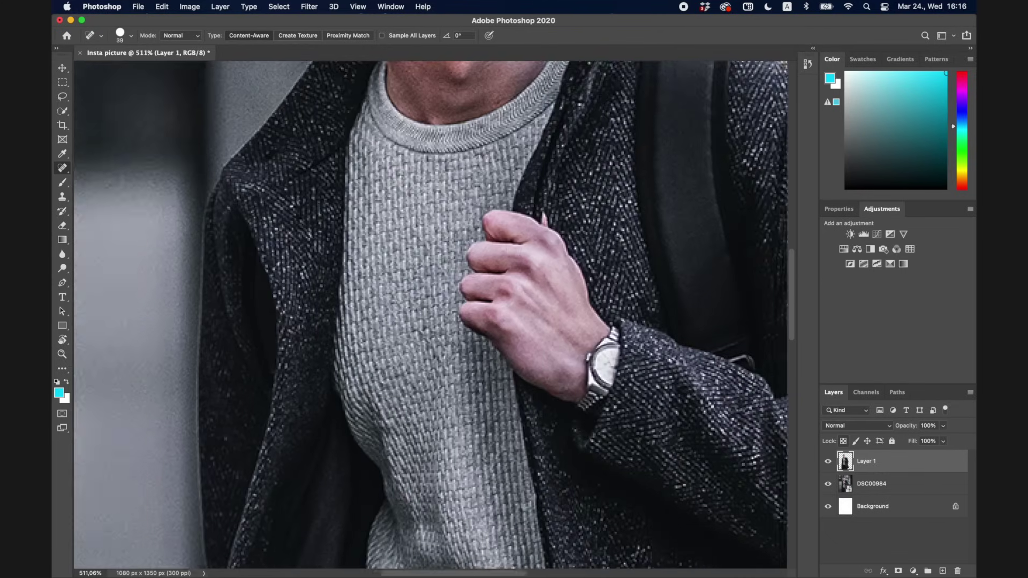
scroll(486, 250, "down", 15)
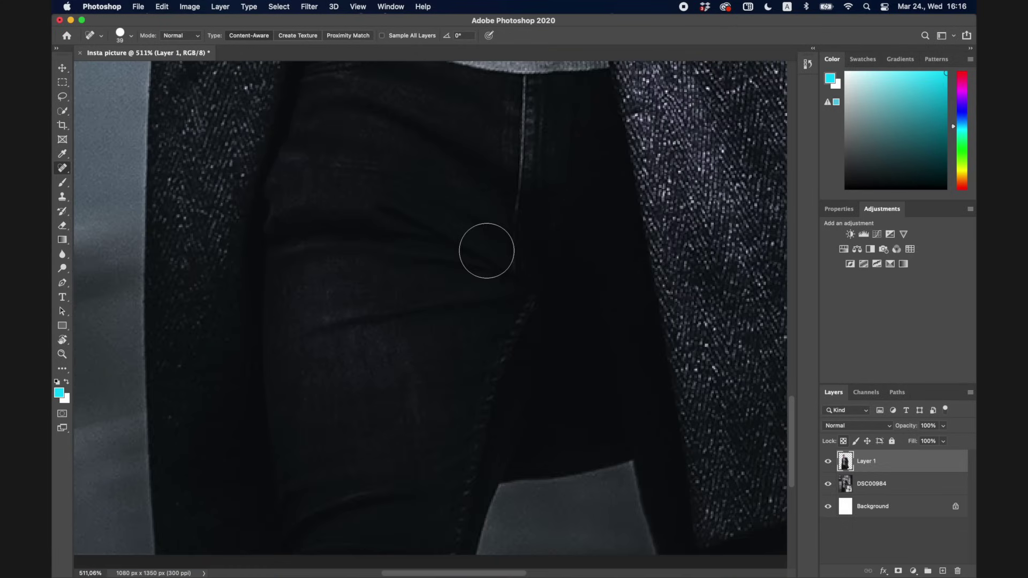
scroll(486, 250, "down", 3)
scroll(486, 250, "up", 10)
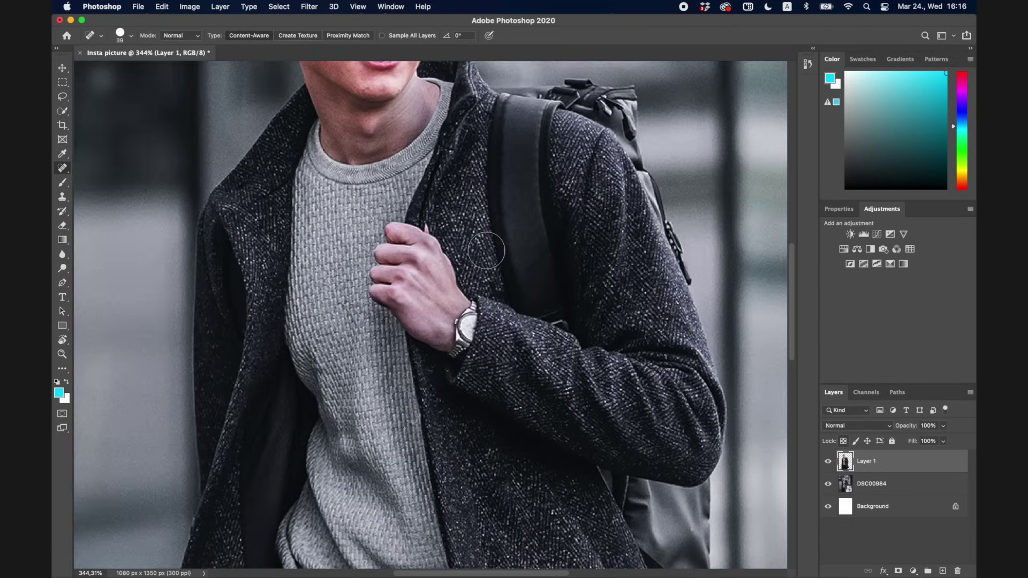
scroll(486, 250, "up", 5)
scroll(486, 251, "up", 5)
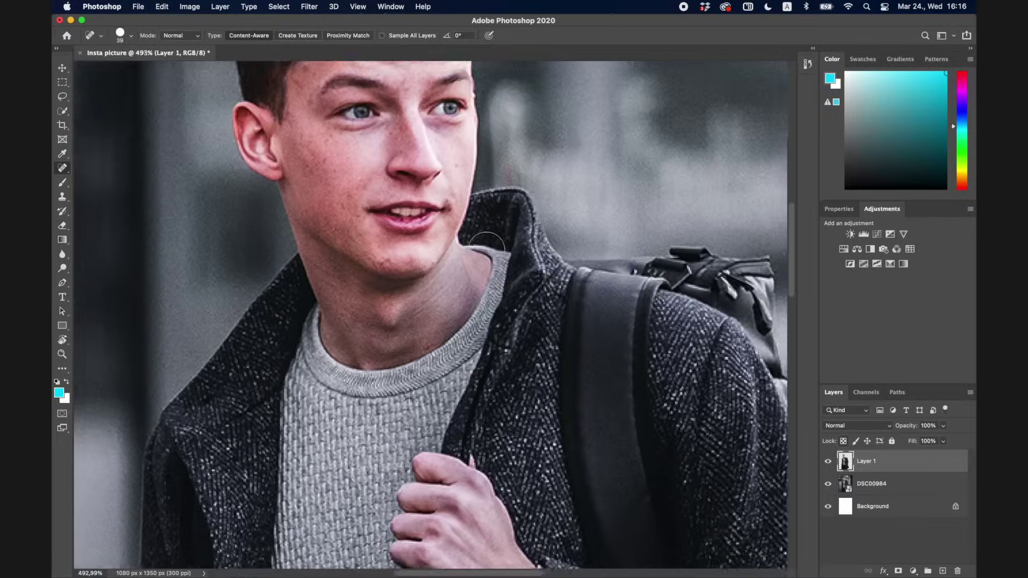
scroll(486, 247, "up", 5)
scroll(486, 251, "up", 5)
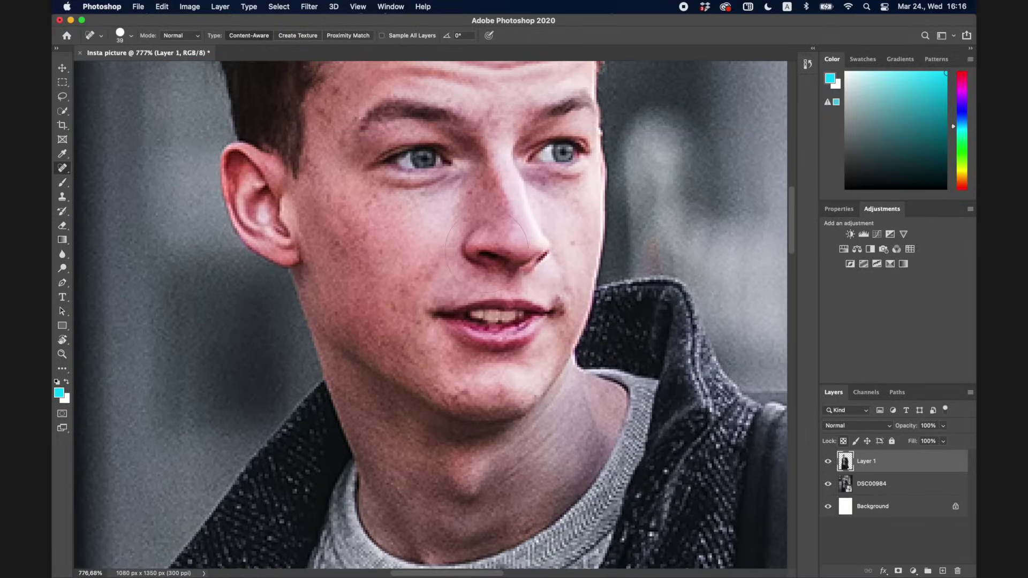
scroll(486, 251, "up", 3)
scroll(486, 250, "left", 3)
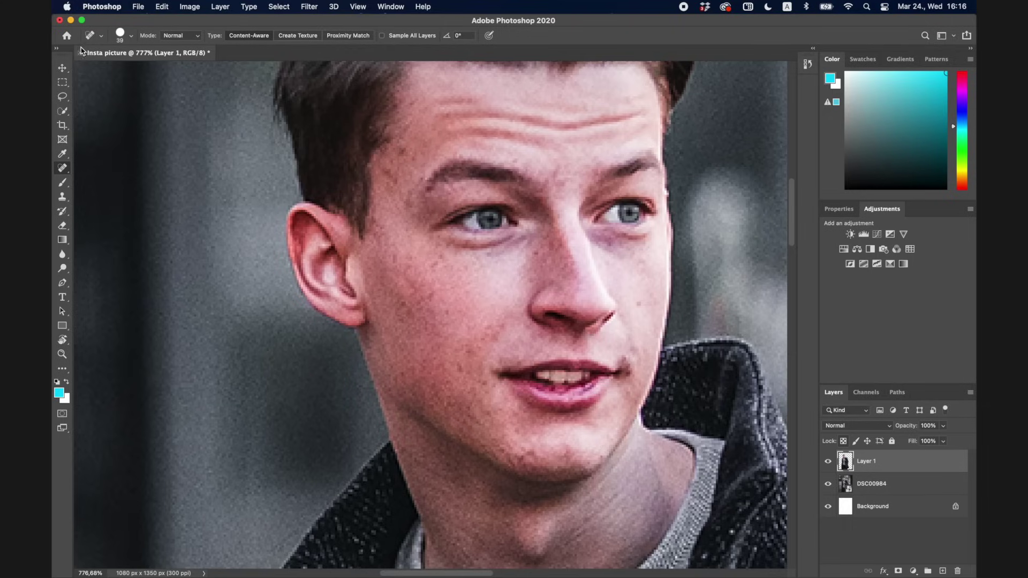
Set the Spot Healing Brush size to 11 px and remove the dark spot on the man's temple.
left_click(131, 36)
left_click_drag(90, 66, 83, 65)
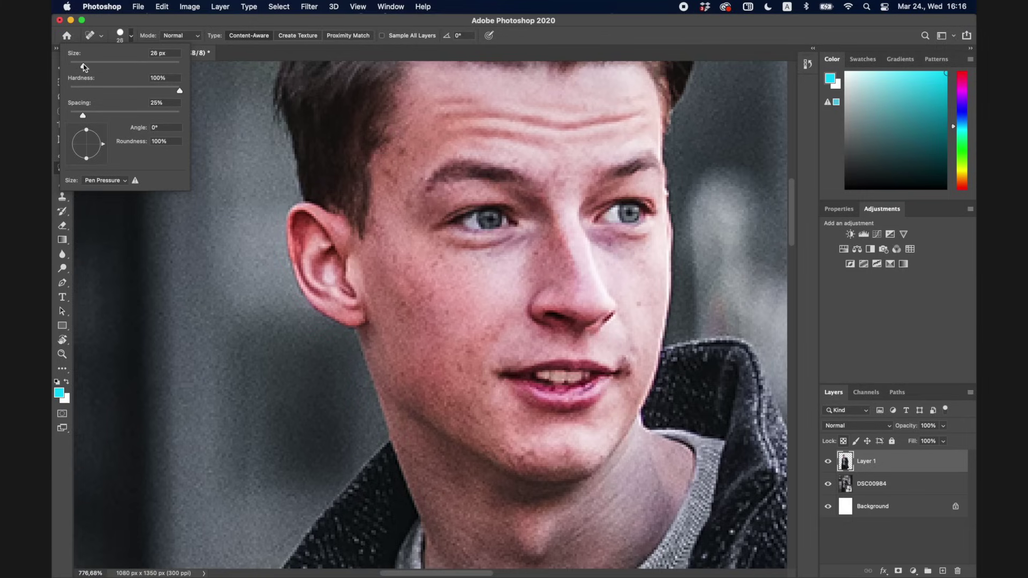
left_click(123, 37)
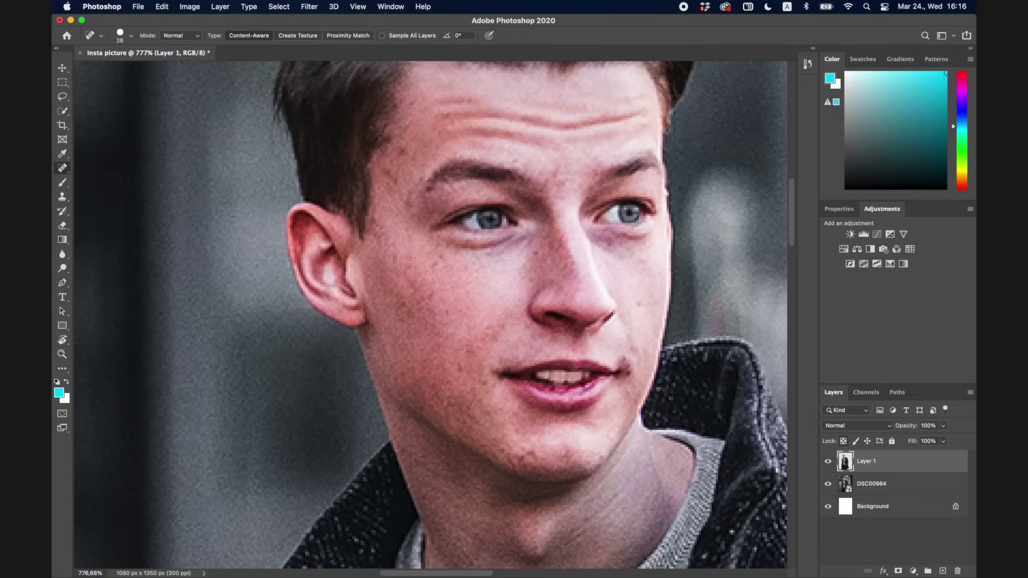
left_click(125, 35)
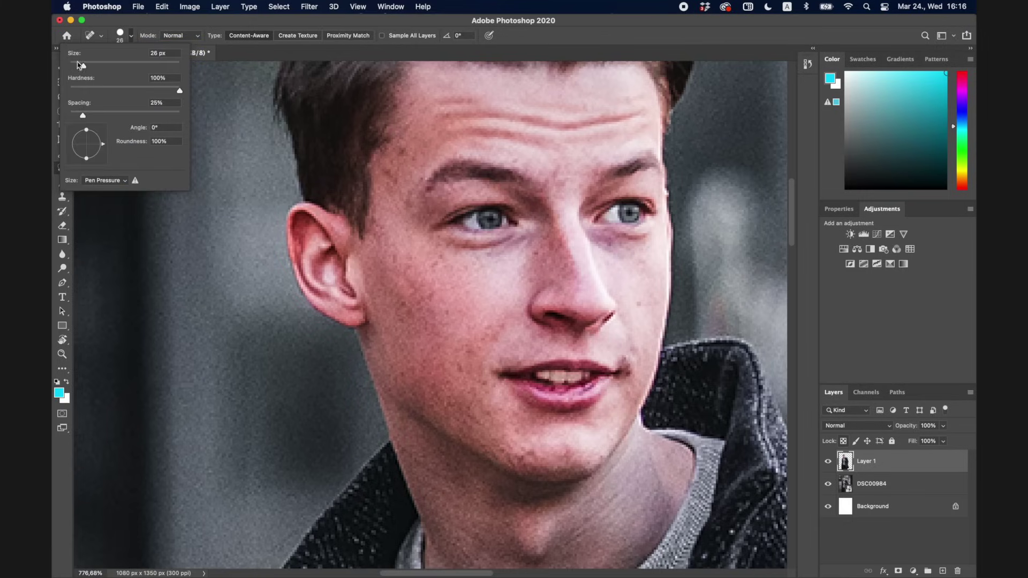
left_click_drag(79, 65, 75, 64)
left_click(131, 37)
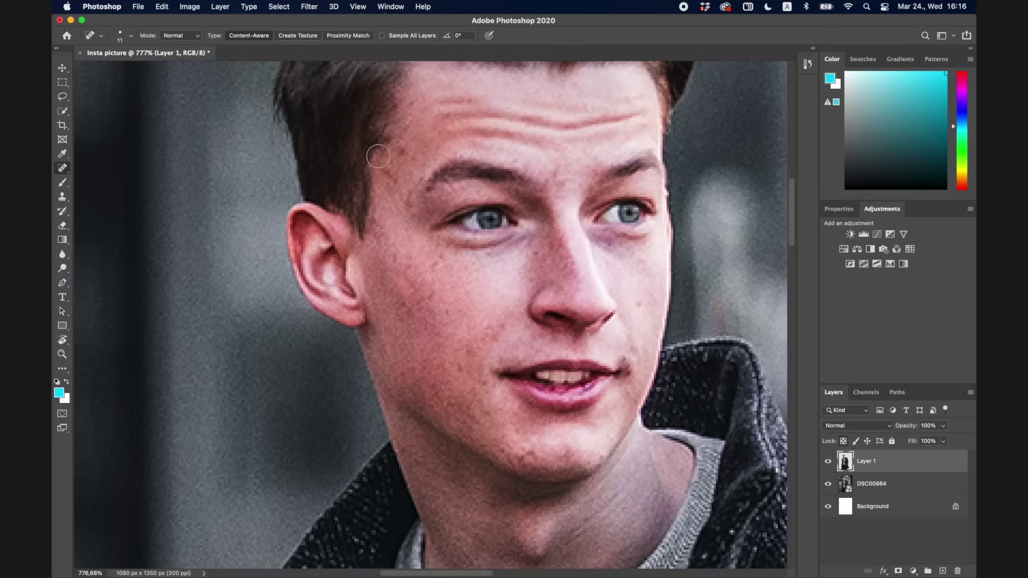
left_click(404, 153)
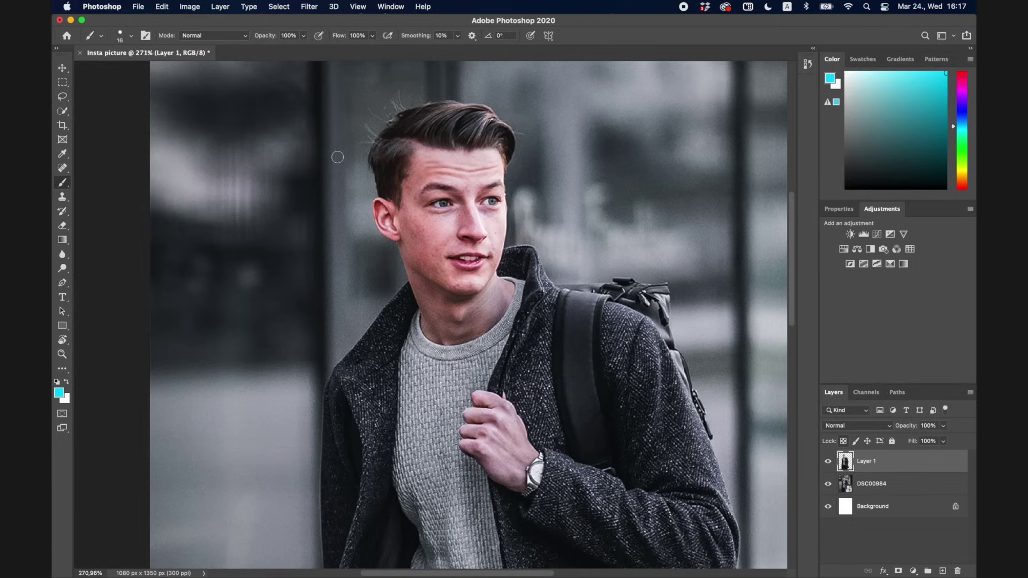
Enlarge the Brush tool's tip to 102 px.
key("super+minus")
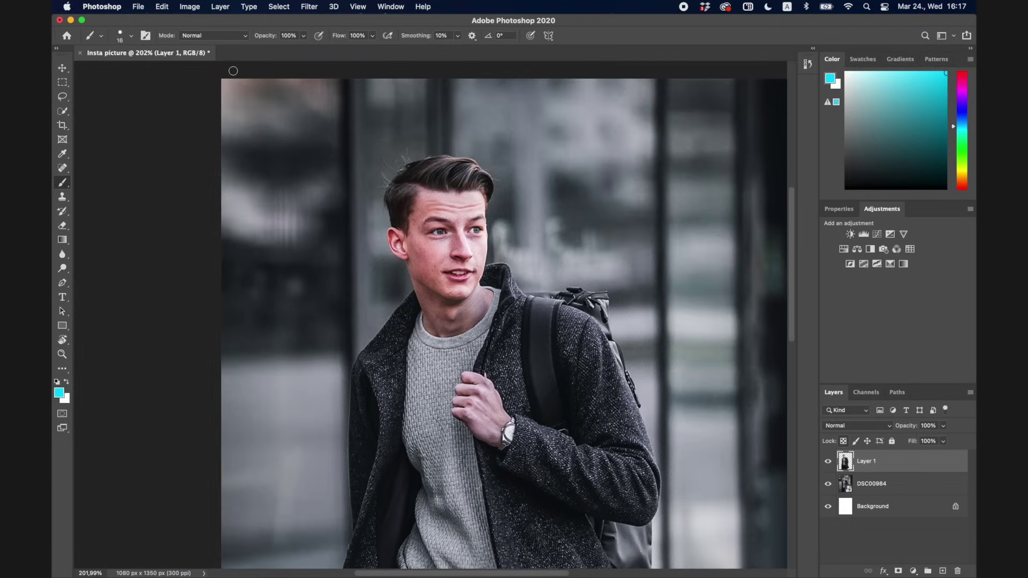
left_click(128, 37)
left_click_drag(133, 72, 143, 71)
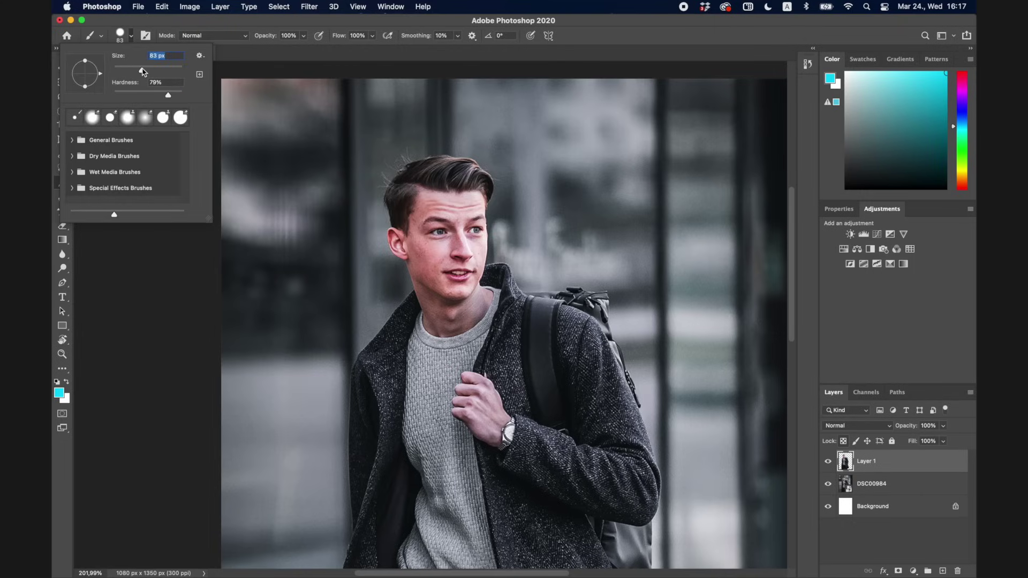
left_click(132, 36)
left_click(132, 36)
mouse_move(141, 72)
left_mouse_down()
mouse_move(157, 72)
mouse_move(137, 95)
mouse_move(150, 95)
left_mouse_up()
Paint cyan at 100% flow over the background in the upper-left corner of the photo on Layer 1.
left_click(371, 37)
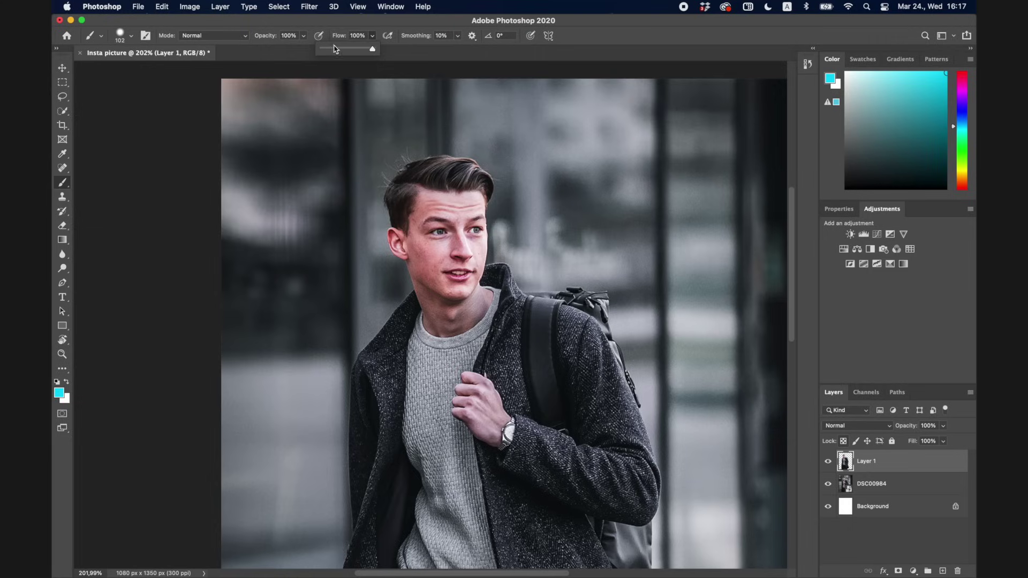
left_click(371, 37)
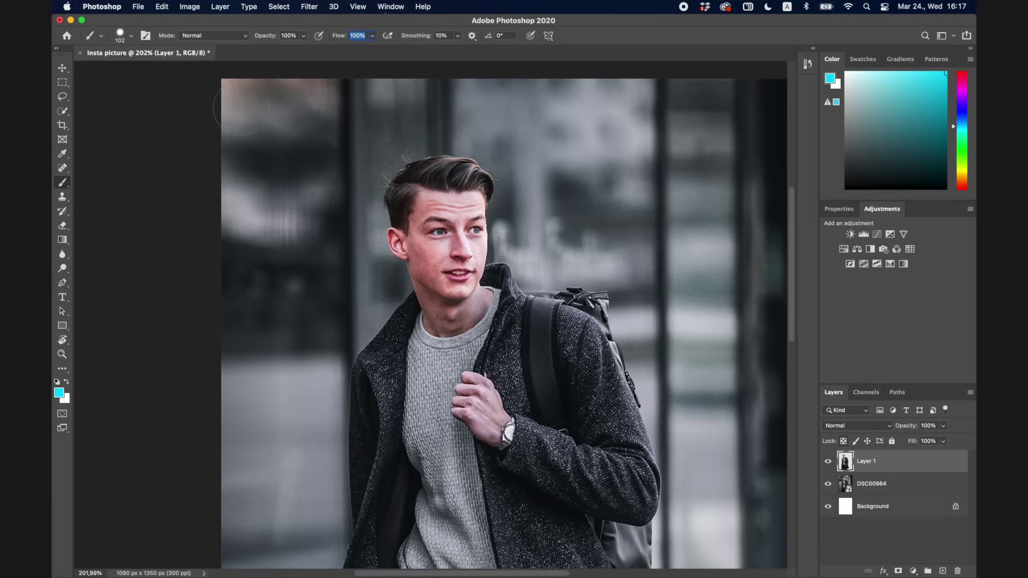
mouse_move(243, 92)
left_mouse_down()
mouse_move(236, 148)
mouse_move(391, 81)
mouse_move(238, 244)
mouse_move(434, 90)
mouse_move(254, 252)
mouse_move(479, 62)
mouse_move(281, 176)
mouse_move(333, 68)
mouse_move(213, 179)
mouse_move(264, 84)
mouse_move(210, 223)
mouse_move(217, 309)
mouse_move(281, 195)
left_mouse_up()
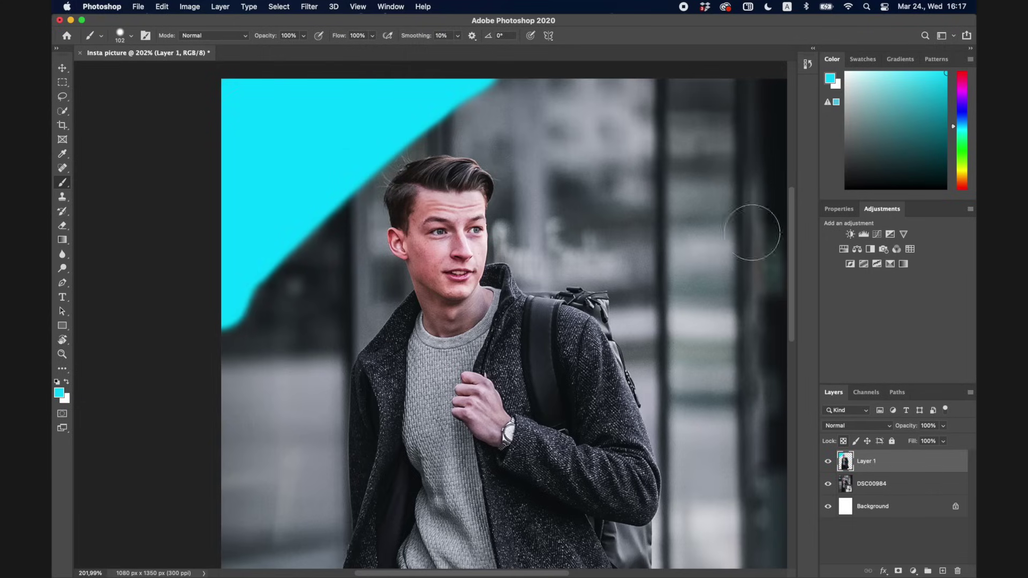
Try out the opacity setting of Layer 1 and return it to 100%.
left_click(943, 430)
left_click(944, 428)
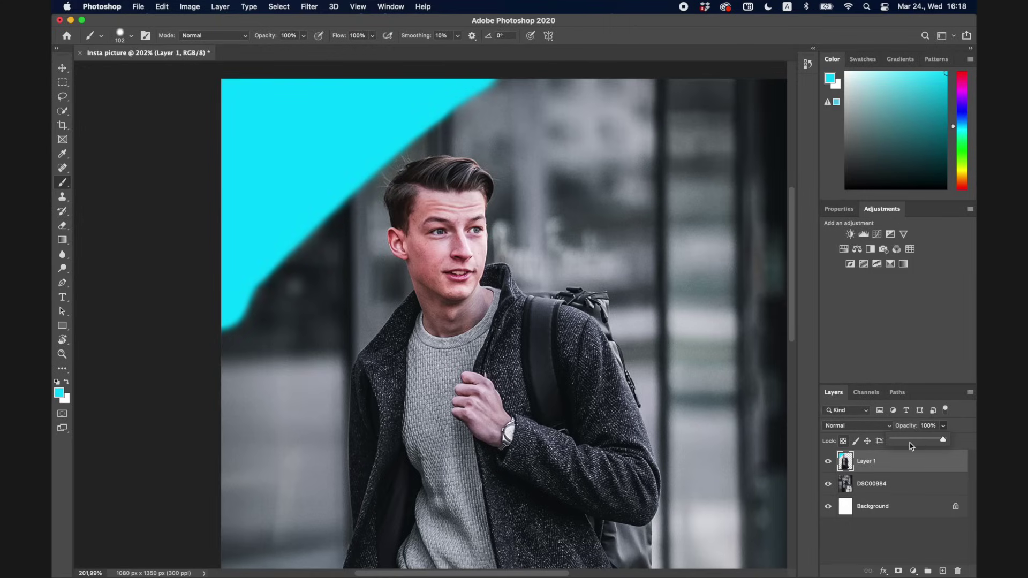
mouse_move(911, 446)
left_mouse_down()
mouse_move(894, 442)
mouse_move(975, 444)
left_mouse_up()
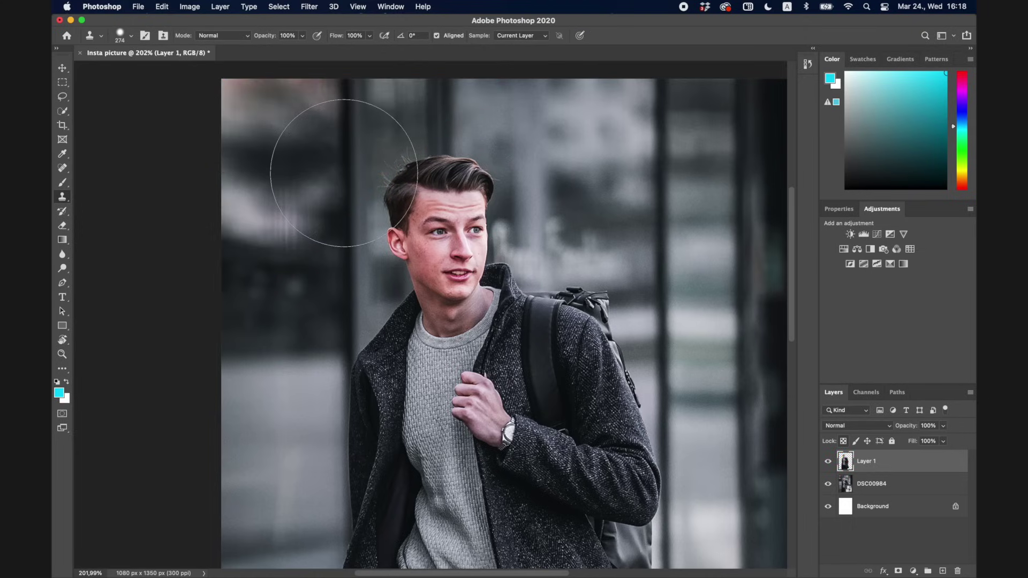
Set the Clone Stamp brush size to 28 px for retouching the stray hairs on the man's head.
scroll(344, 173, "up", 6)
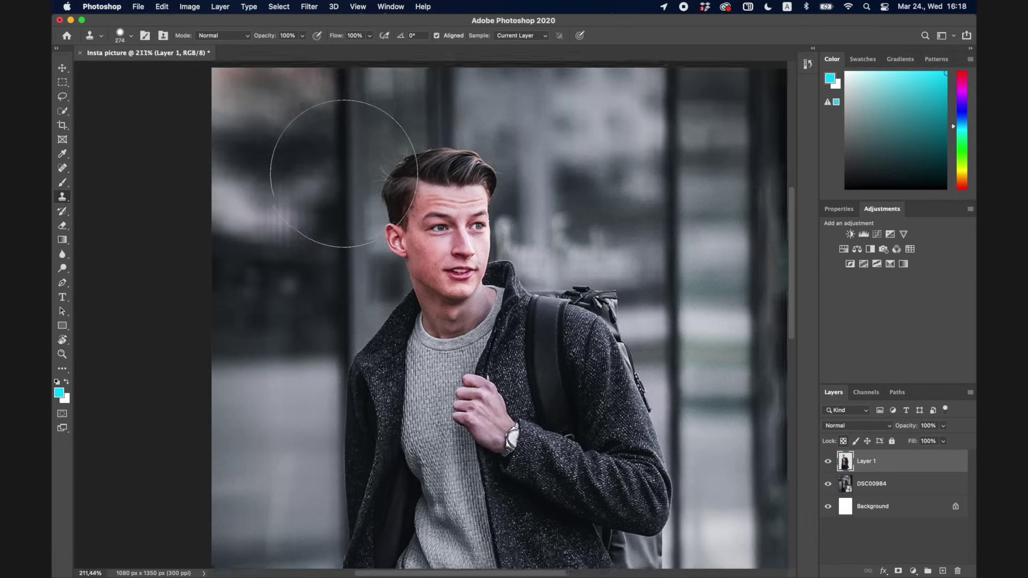
scroll(403, 203, "down", 4)
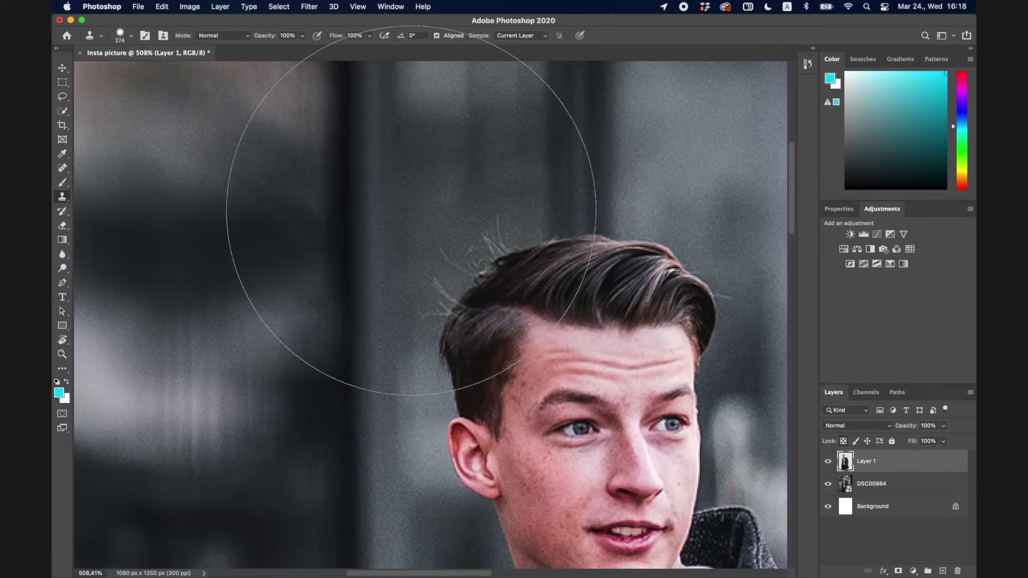
scroll(411, 210, "down", 2)
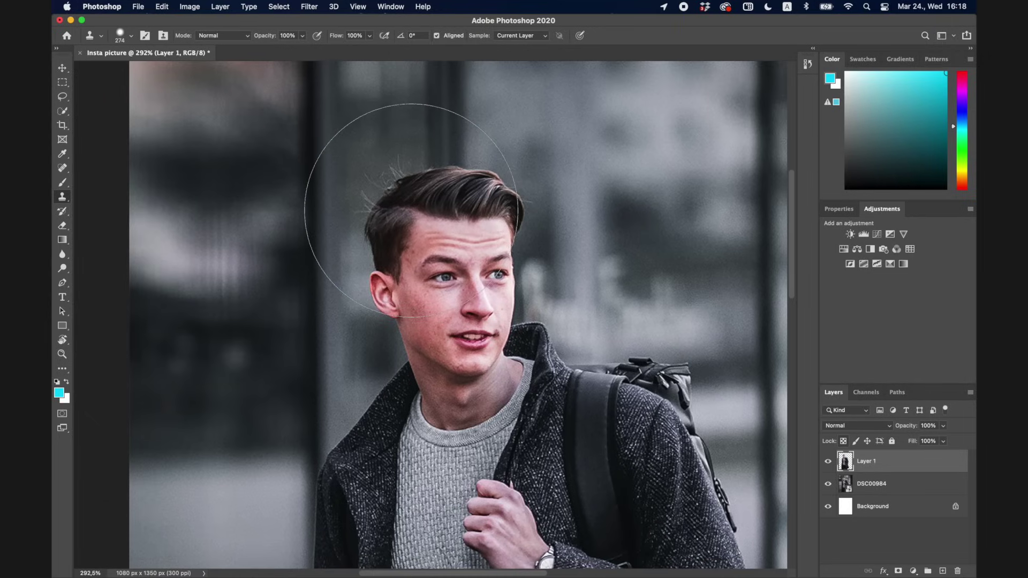
scroll(340, 133, "up", 3)
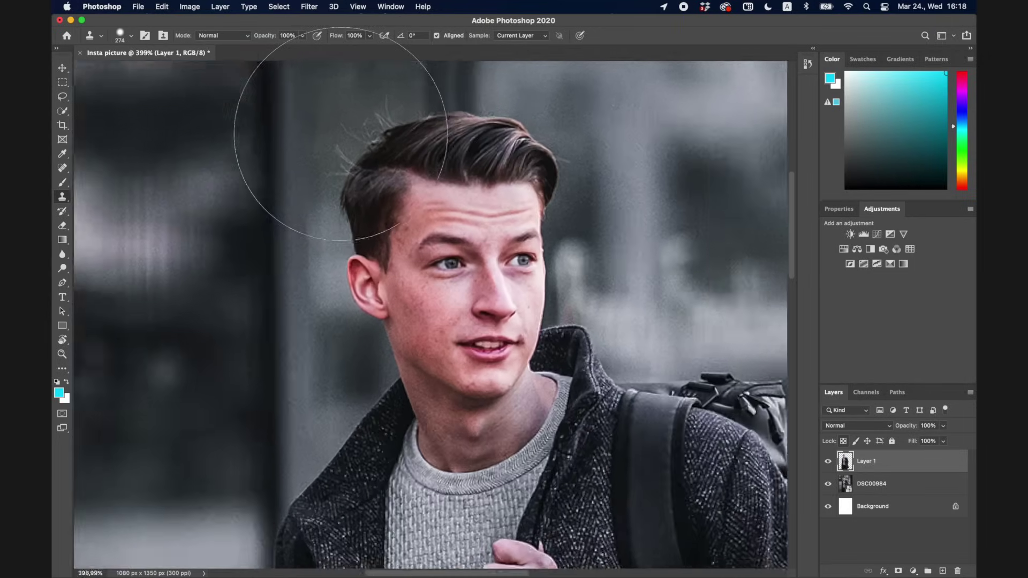
scroll(341, 133, "down", 5)
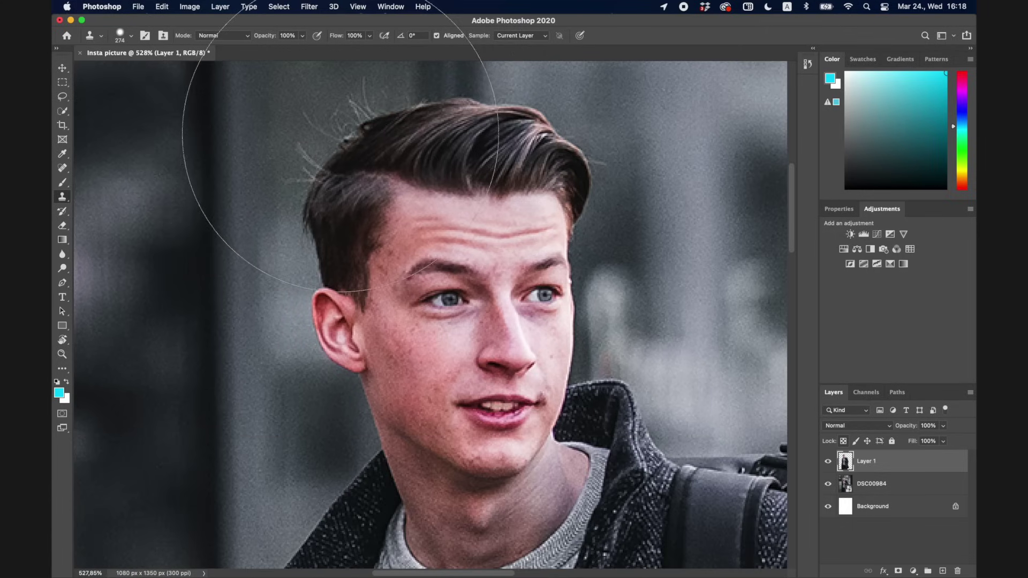
scroll(342, 261, "up", 4)
scroll(343, 261, "up", 5)
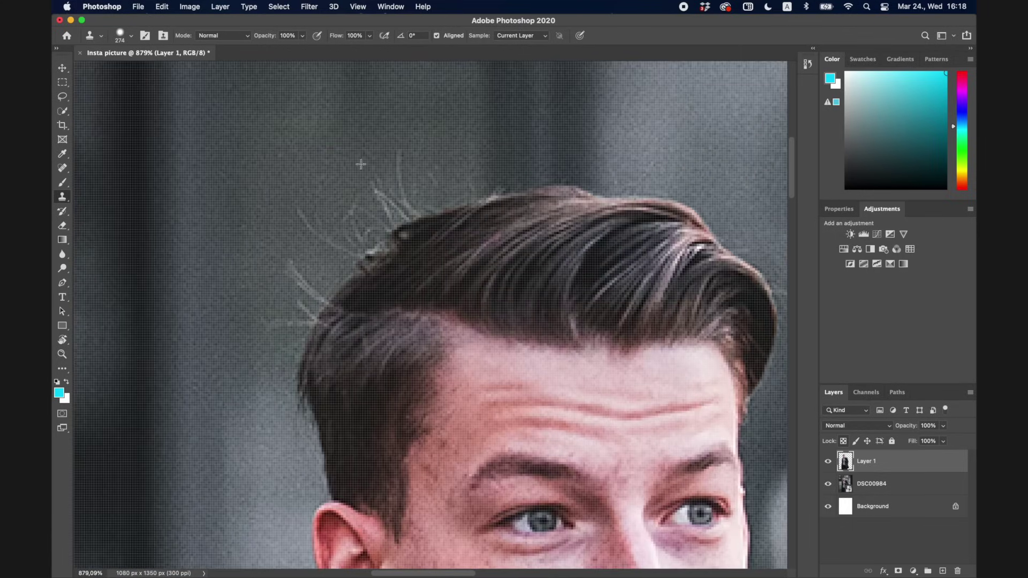
left_click(129, 37)
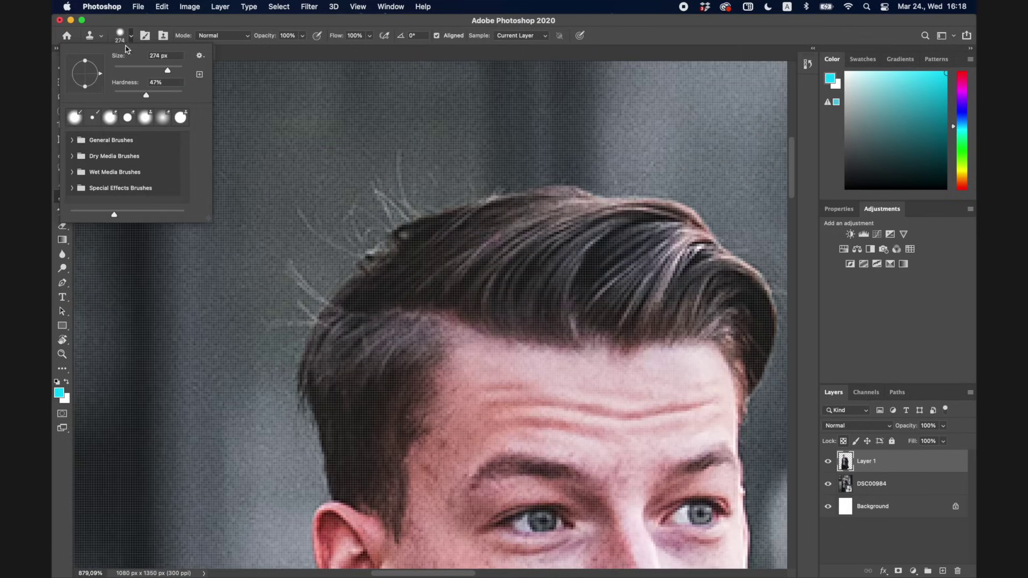
left_click_drag(143, 67, 126, 69)
left_click(133, 37)
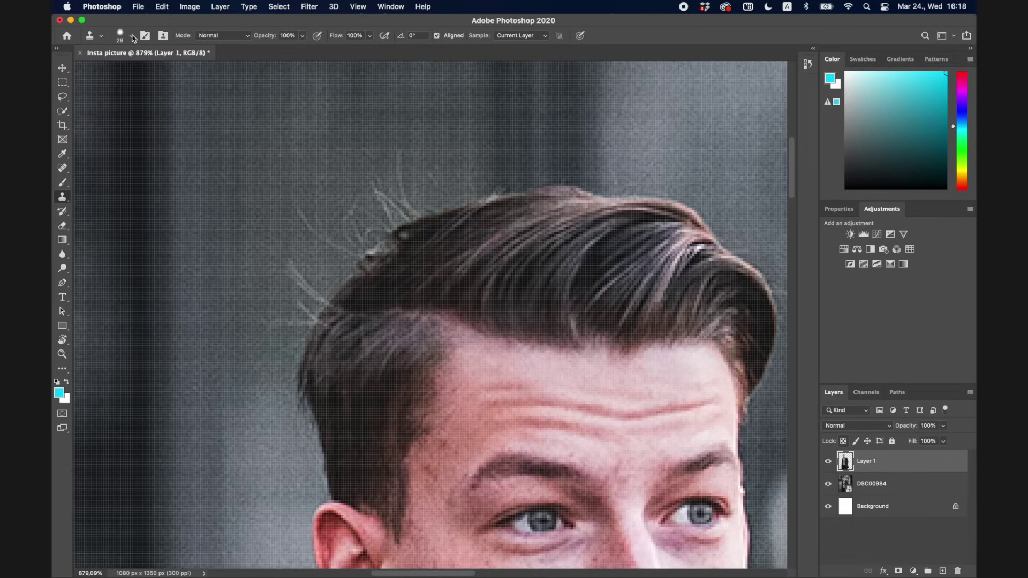
Sample the plain background above the man's hair, and rasterize the DSC00984 smart object for cloning with Layer 1 hidden.
left_click(345, 132, "alt")
key("super+comma")
key("alt+bracketleft")
left_click(399, 155)
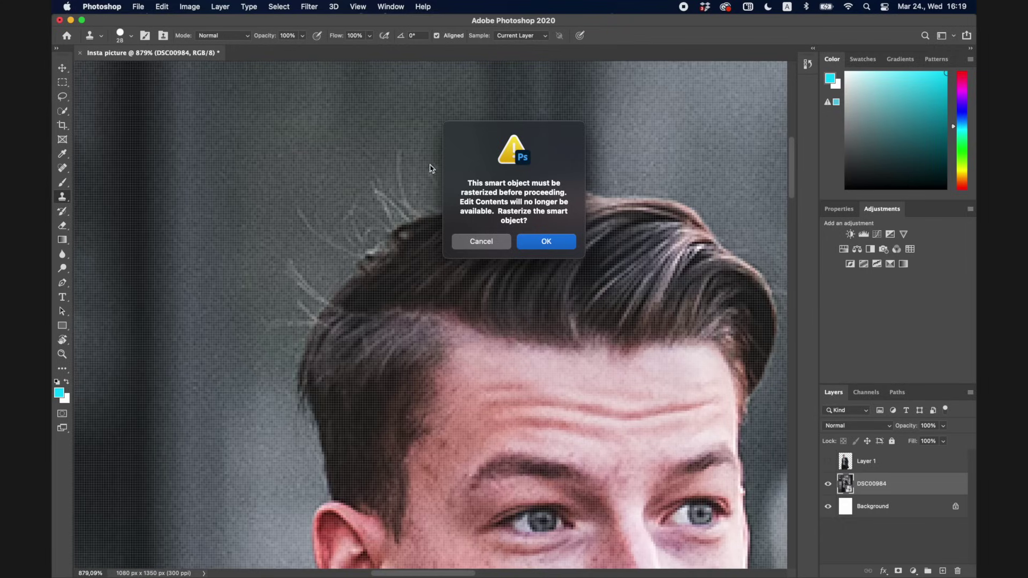
left_click(550, 245)
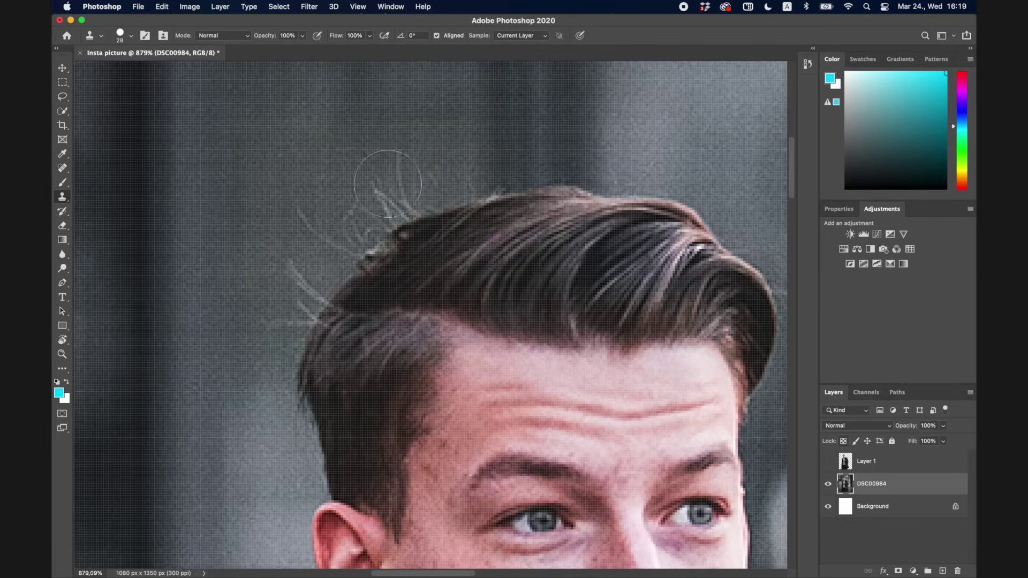
Clone the sampled background over the stray hairs above and behind the man's head on DSC00984.
mouse_move(400, 142)
left_mouse_down()
mouse_move(298, 229)
mouse_move(280, 271)
left_mouse_up()
left_click_drag(411, 170, 471, 143)
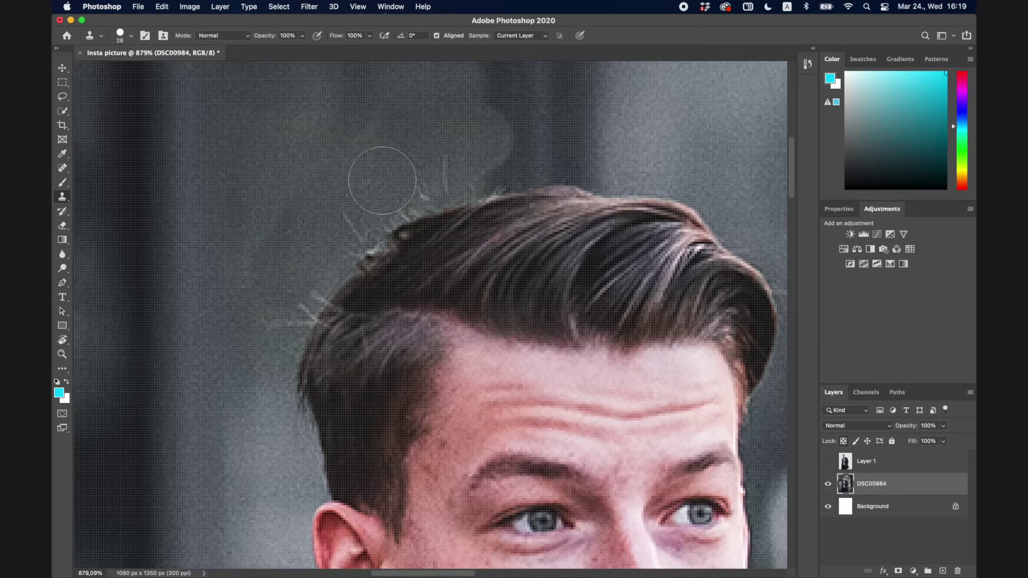
mouse_move(310, 217)
left_mouse_down()
mouse_move(340, 218)
mouse_move(321, 230)
left_mouse_up()
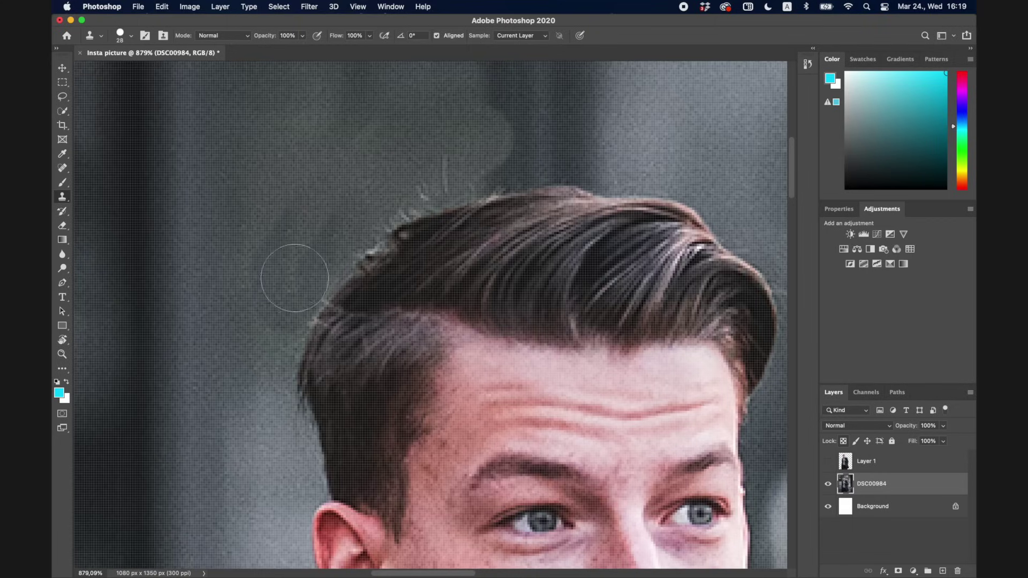
mouse_move(424, 161)
left_mouse_down()
mouse_move(434, 159)
mouse_move(409, 166)
mouse_move(383, 195)
mouse_move(392, 220)
left_mouse_up()
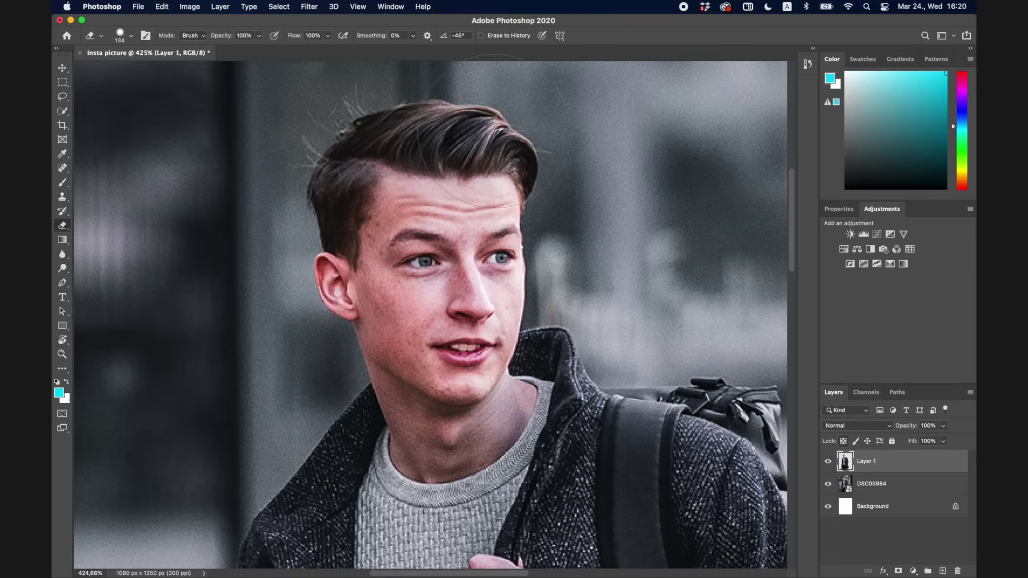
Hide the DSC00984 layer and erase the soft fringe around the man's head on Layer 1 with the 134 px Eraser.
scroll(545, 170, "down", 3)
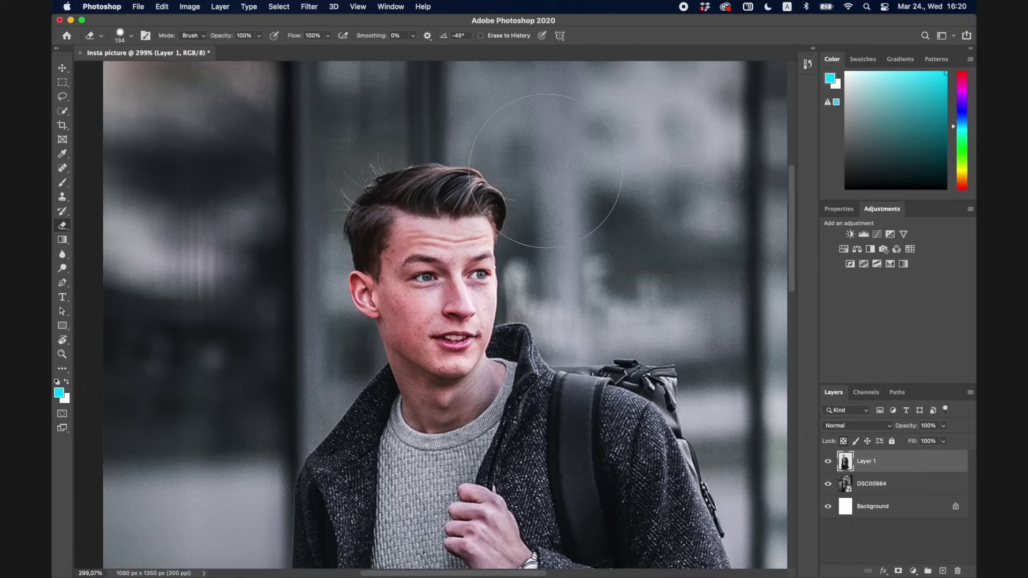
scroll(493, 209, "down", 2)
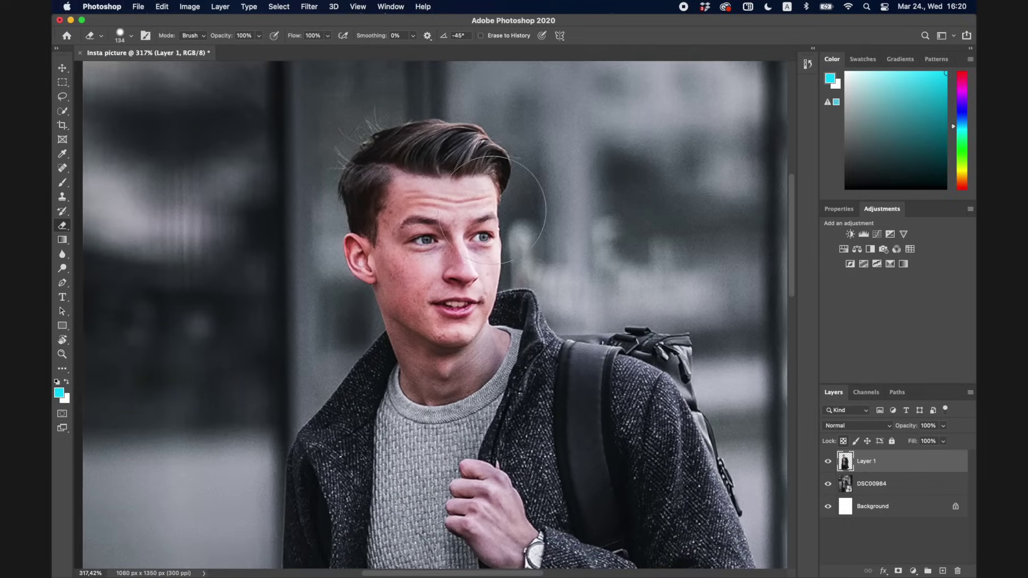
left_click(827, 483)
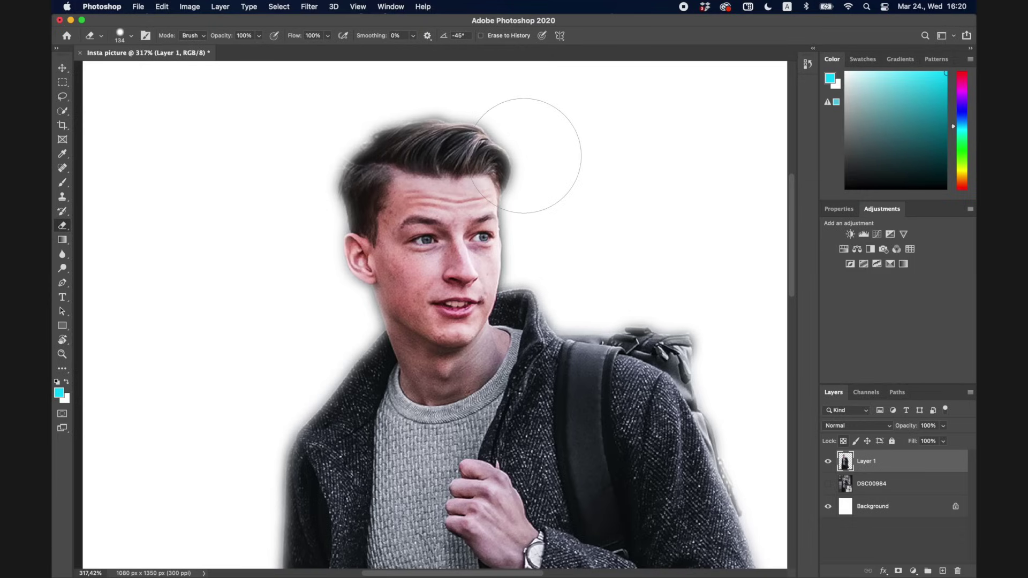
mouse_move(524, 155)
left_mouse_down()
mouse_move(429, 155)
mouse_move(303, 172)
mouse_move(325, 194)
mouse_move(566, 164)
mouse_move(402, 229)
mouse_move(250, 253)
mouse_move(529, 198)
mouse_move(338, 263)
mouse_move(515, 215)
mouse_move(308, 299)
mouse_move(502, 234)
mouse_move(534, 237)
mouse_move(291, 312)
mouse_move(368, 320)
mouse_move(567, 271)
mouse_move(271, 336)
left_mouse_up()
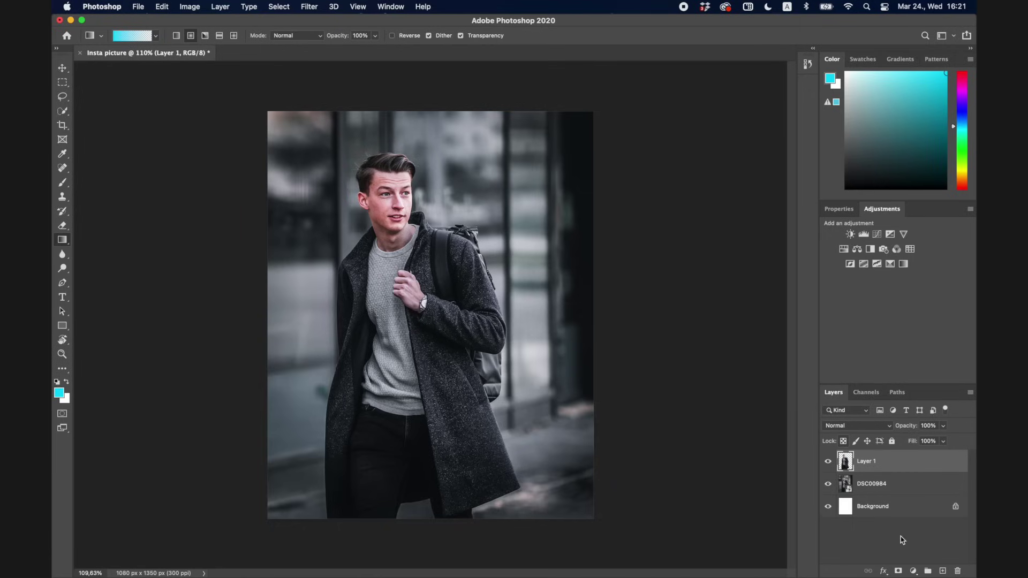
Add a new layer and change the starting color stop of the foreground-to-transparent gradient to bright green 29fc00.
left_click(943, 572)
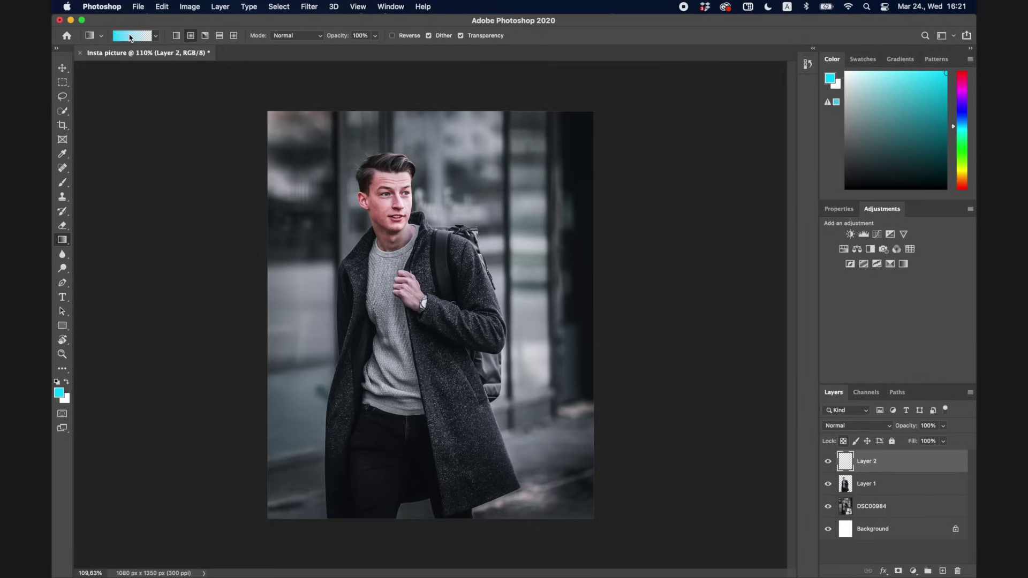
left_click(130, 36)
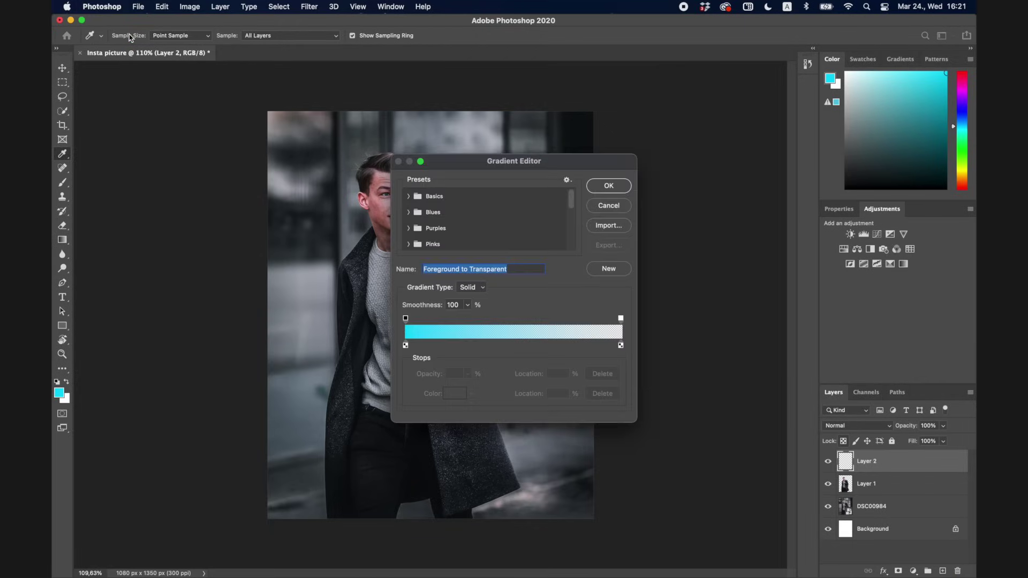
left_click(405, 320)
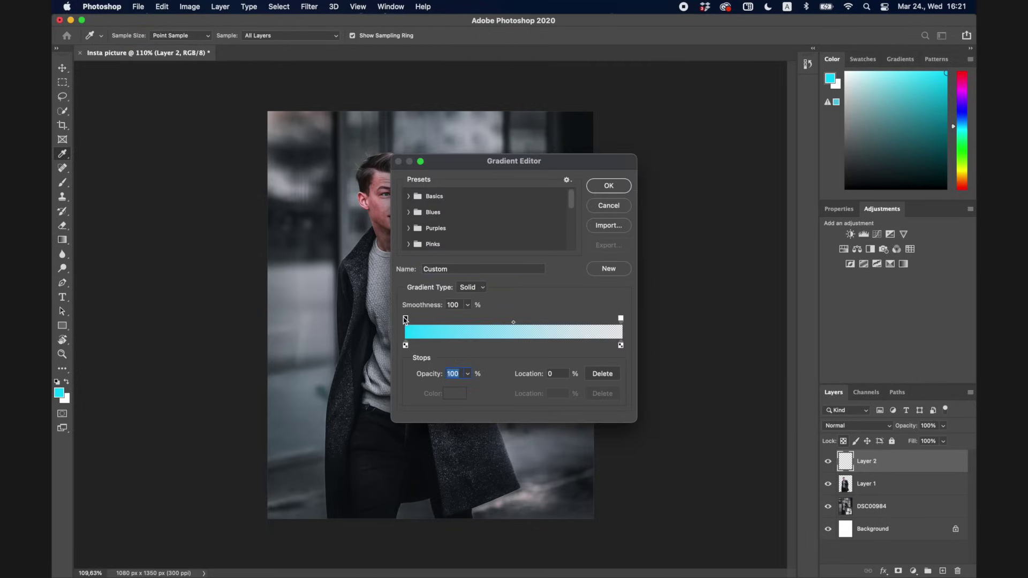
left_click(405, 345)
left_click(454, 393)
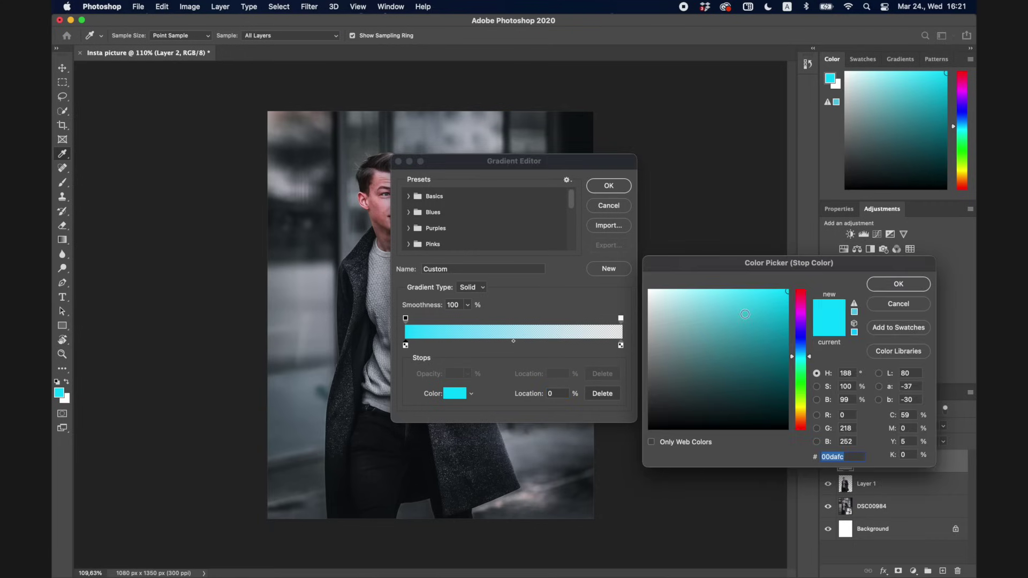
left_click(799, 386)
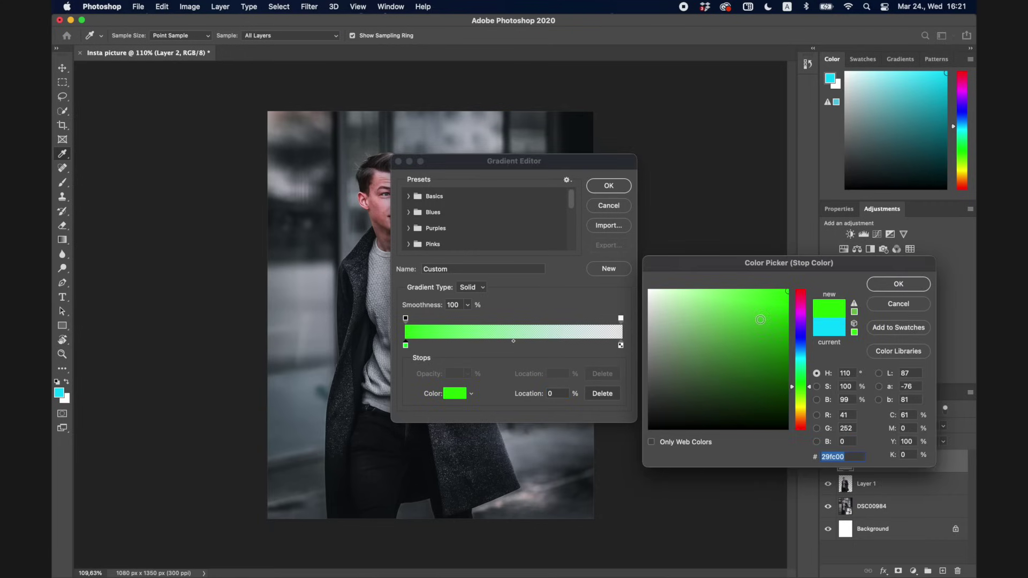
left_click(895, 284)
left_click(605, 185)
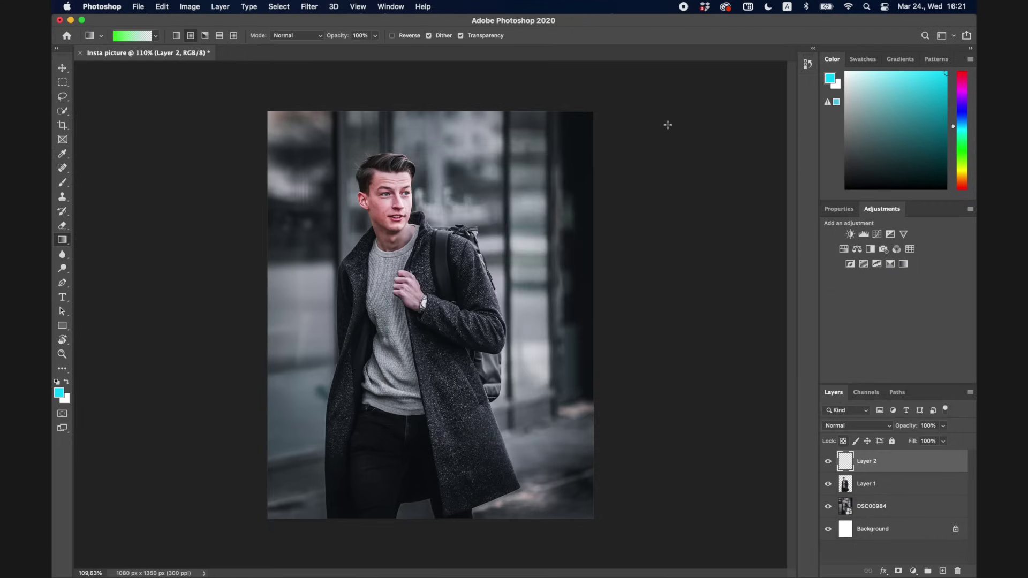
Draw three radial green gradients on Layer 2, fading inward from the upper, middle and lower right edge of the photo.
left_click_drag(667, 126, 453, 219)
left_click_drag(687, 254, 431, 262)
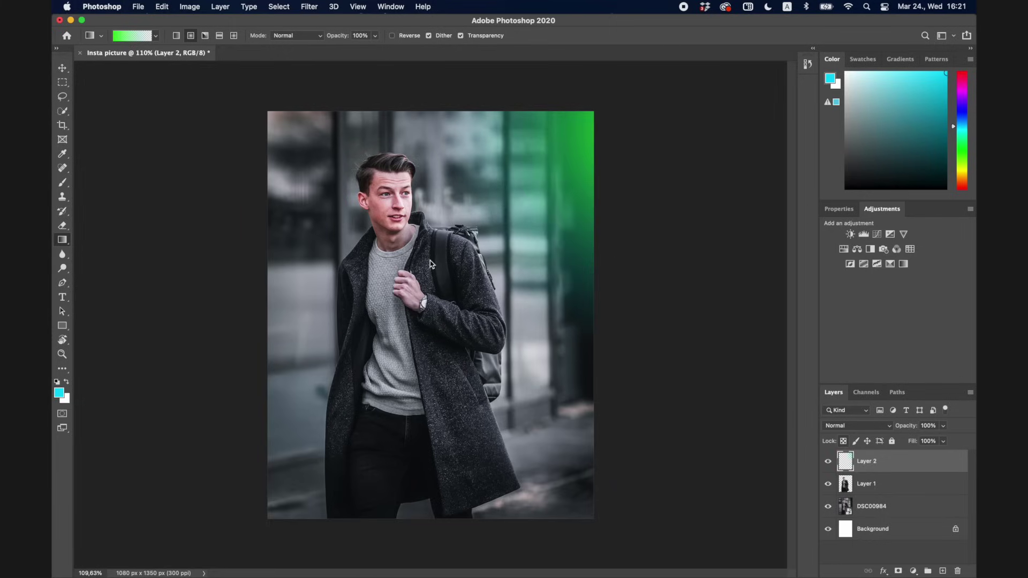
left_click_drag(608, 507, 367, 425)
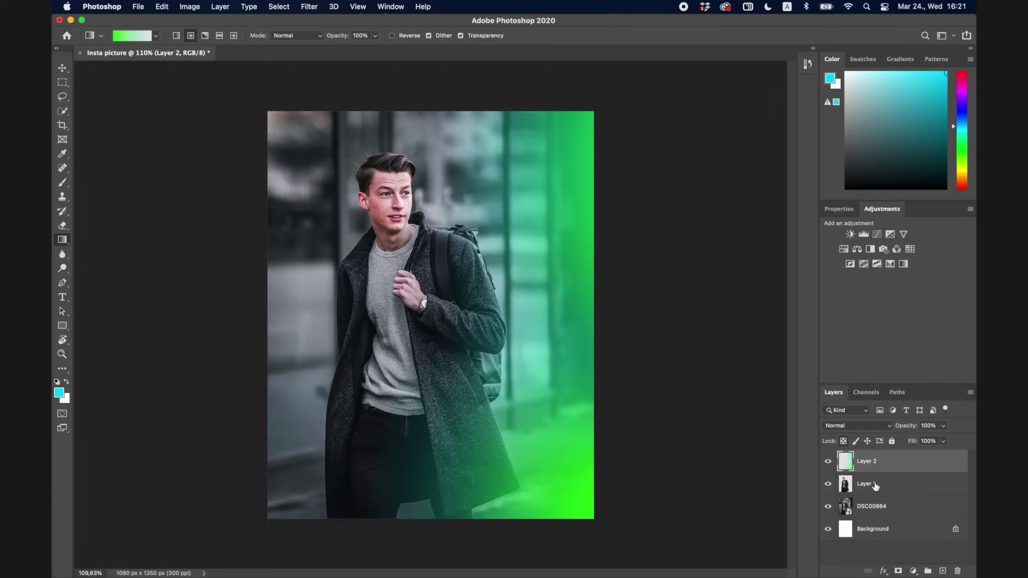
Move Layer 1 above Layer 2 so the cut-out man sits in front of the green gradient.
left_click_drag(875, 485, 876, 463)
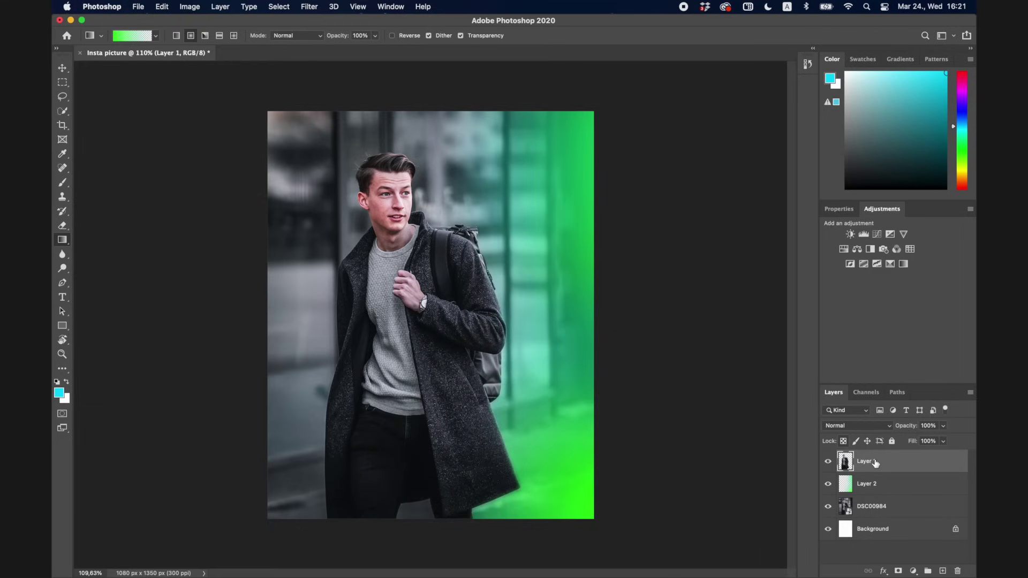
left_click(871, 487)
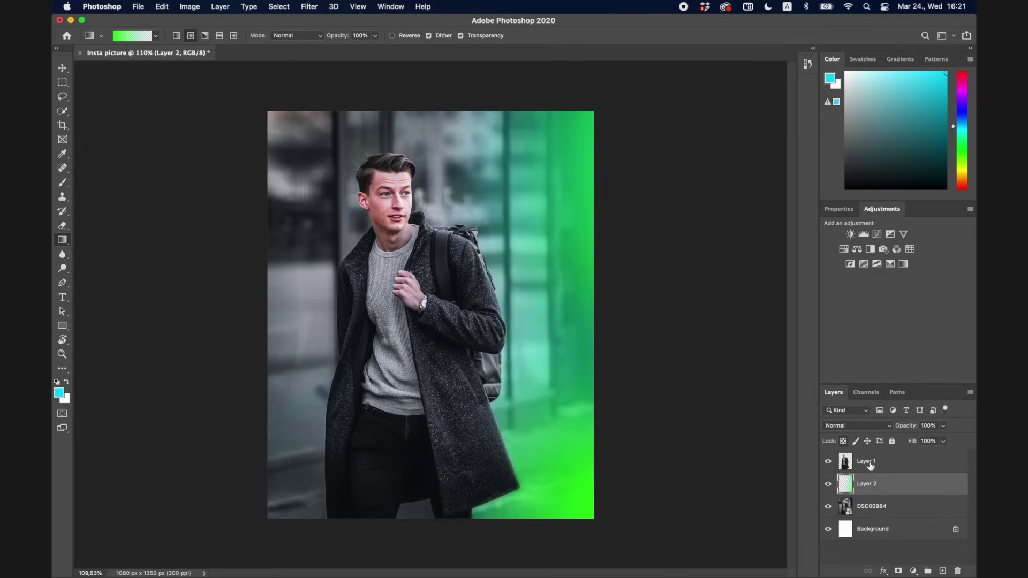
left_click(866, 464)
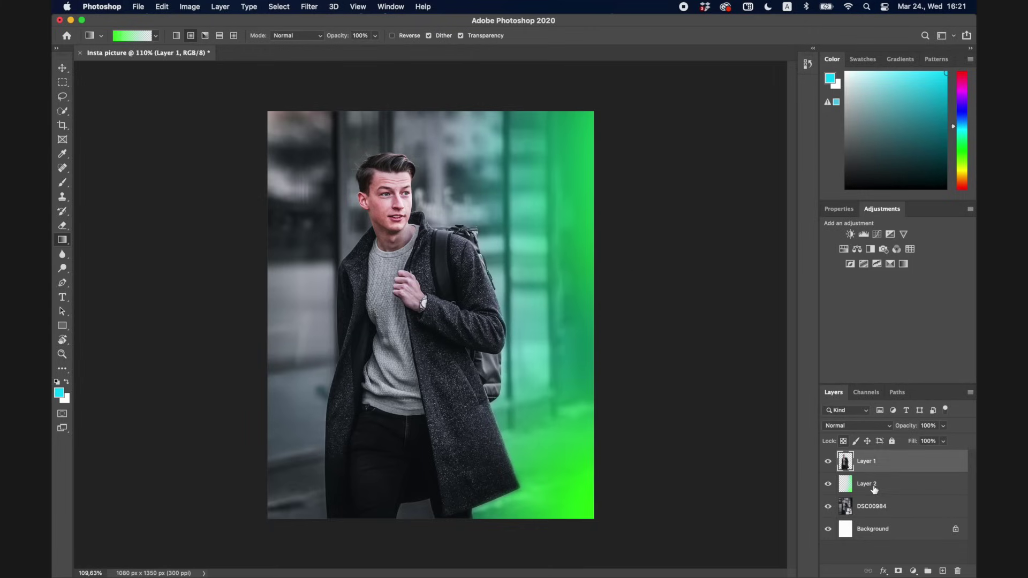
Add a large green gradient from the photo's right edge and another in its upper-left corner on Layer 2.
left_click(869, 489)
left_click_drag(599, 367, 162, 211)
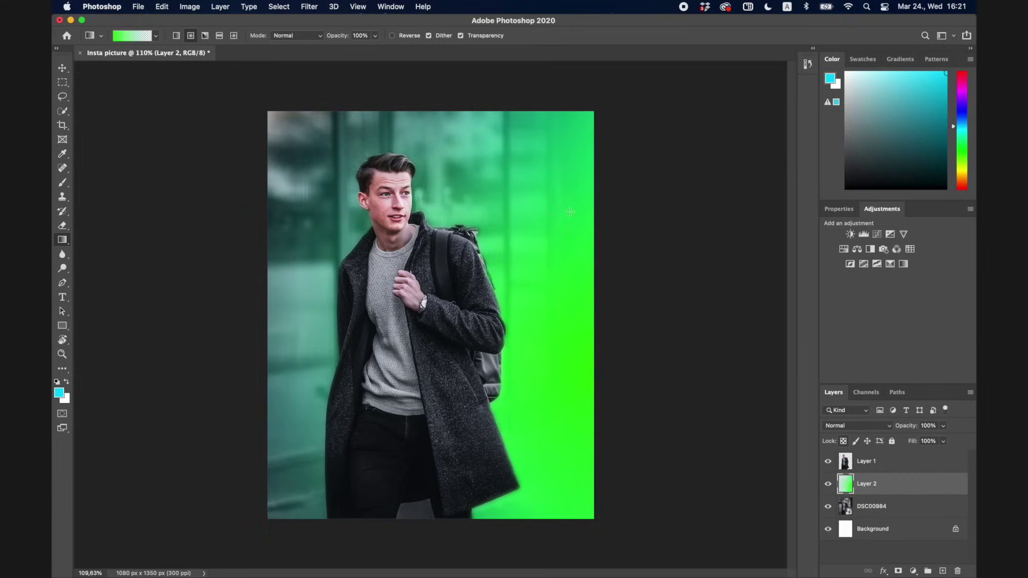
left_click_drag(403, 214, 402, 216)
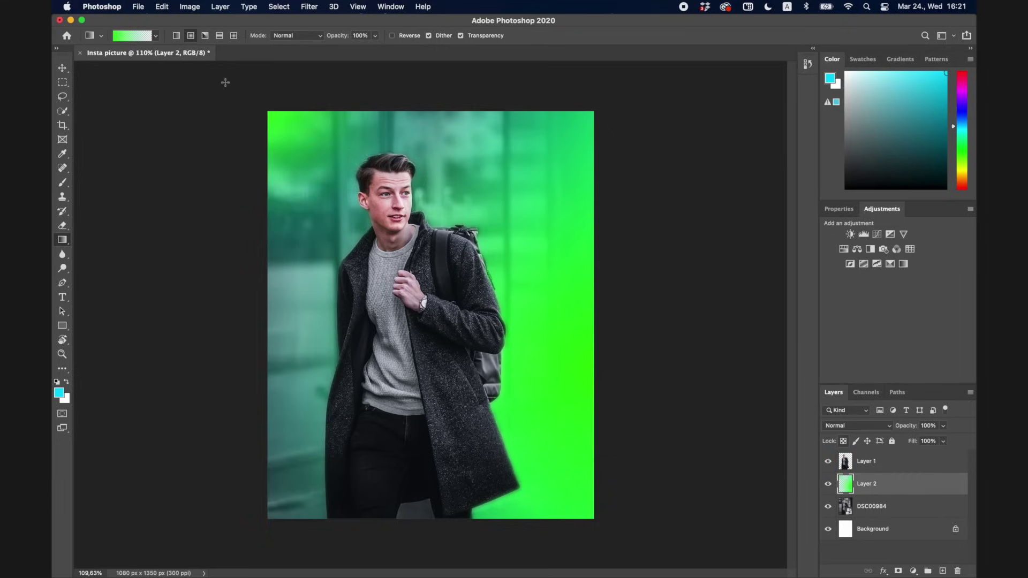
Look through the Basics presets in the Gradient Editor.
left_click(148, 36)
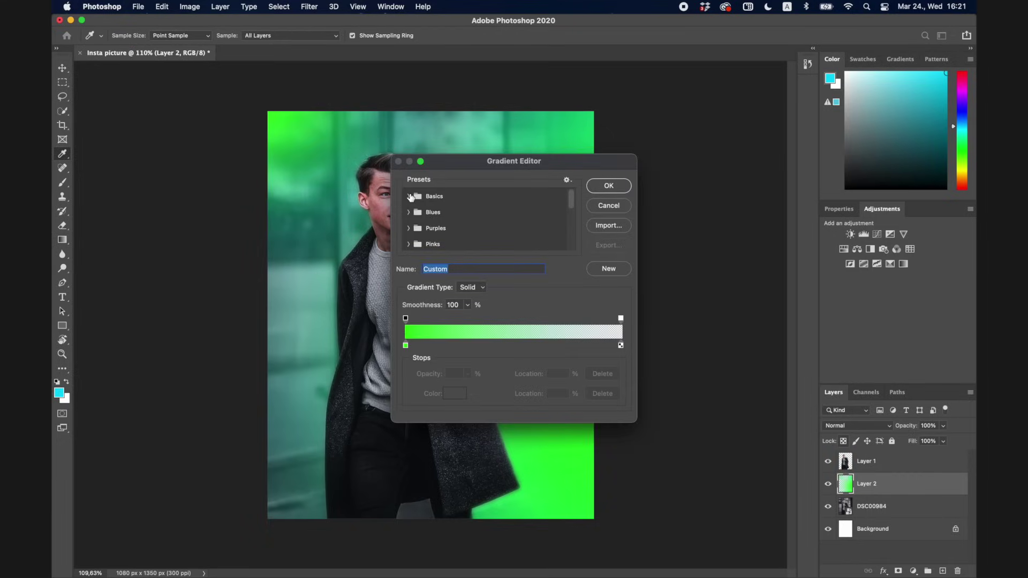
left_click(410, 196)
left_click(619, 185)
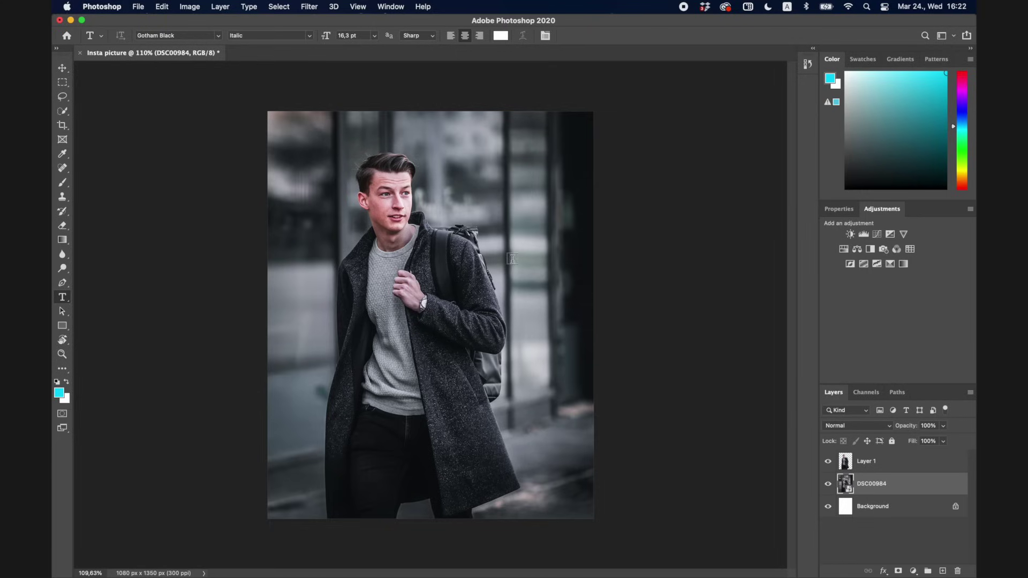
Add a new top layer and place the white text "FASHION" over the photo's upper-left area.
left_click(943, 571)
left_click_drag(872, 479, 872, 455)
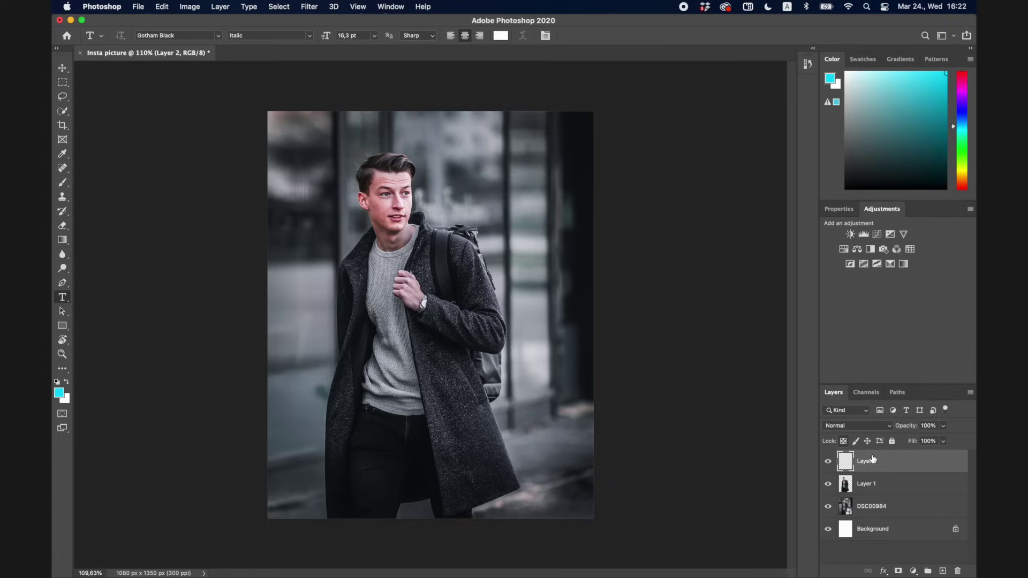
left_click(294, 162)
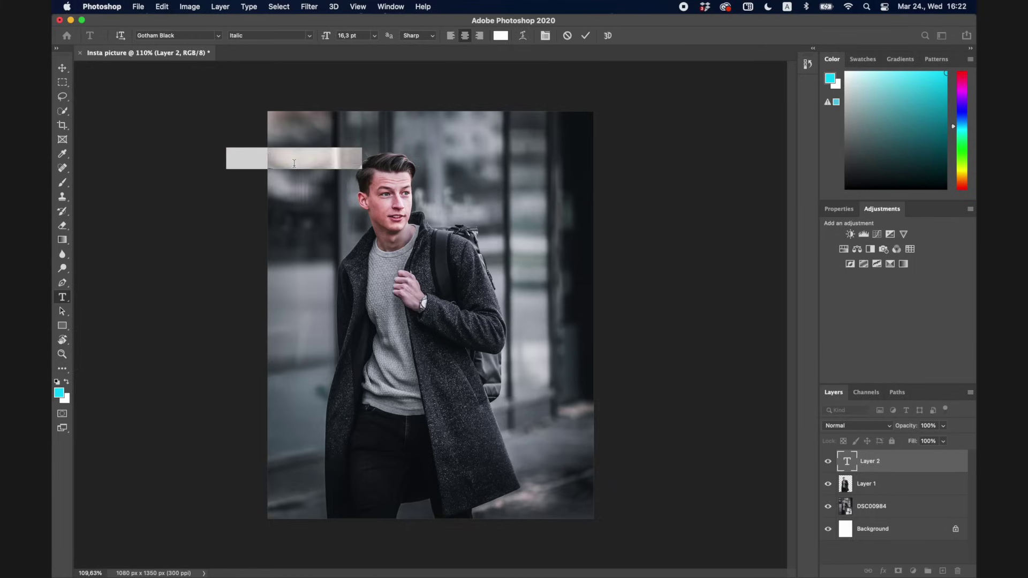
key("BackSpace")
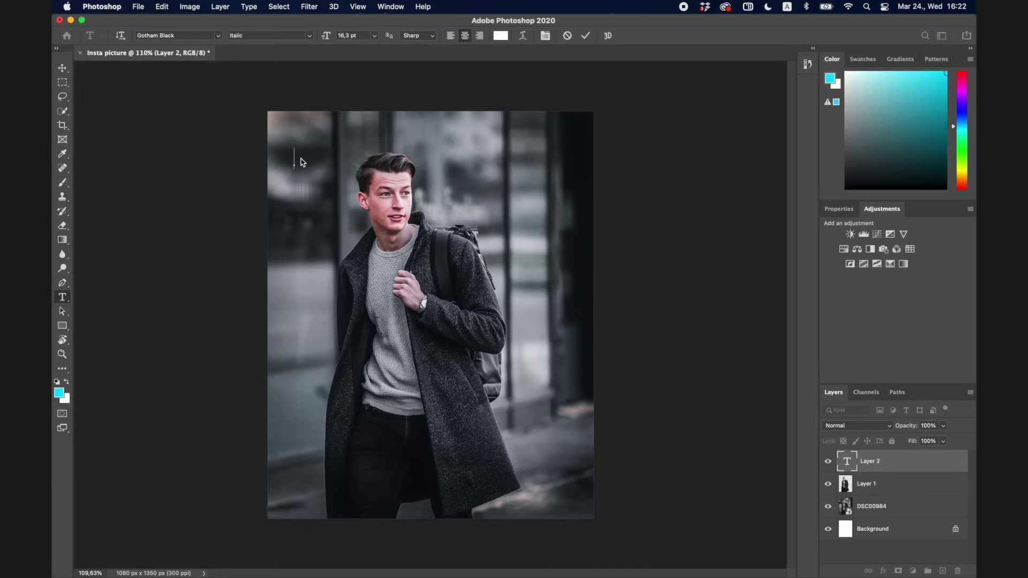
type("FASH")
type("ION")
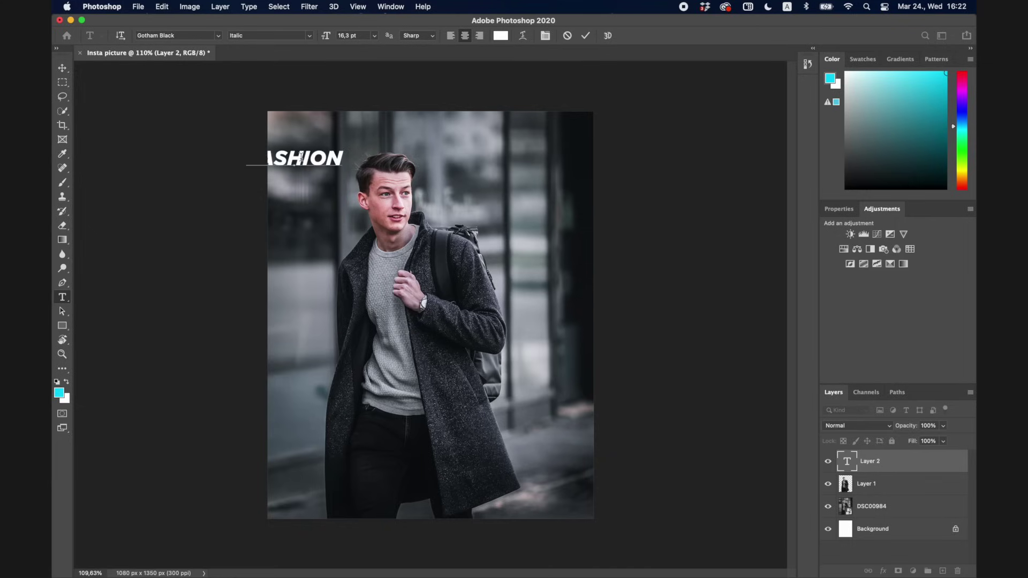
left_click(586, 35)
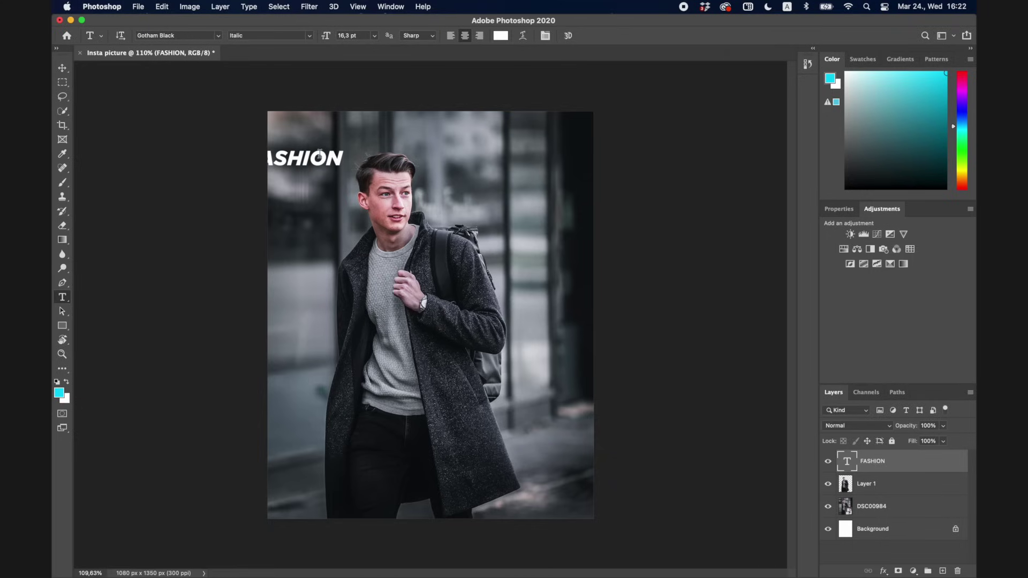
Enlarge the FASHION text across the upper part of the photo and move its layer below Layer 1, behind the man.
left_click(62, 67)
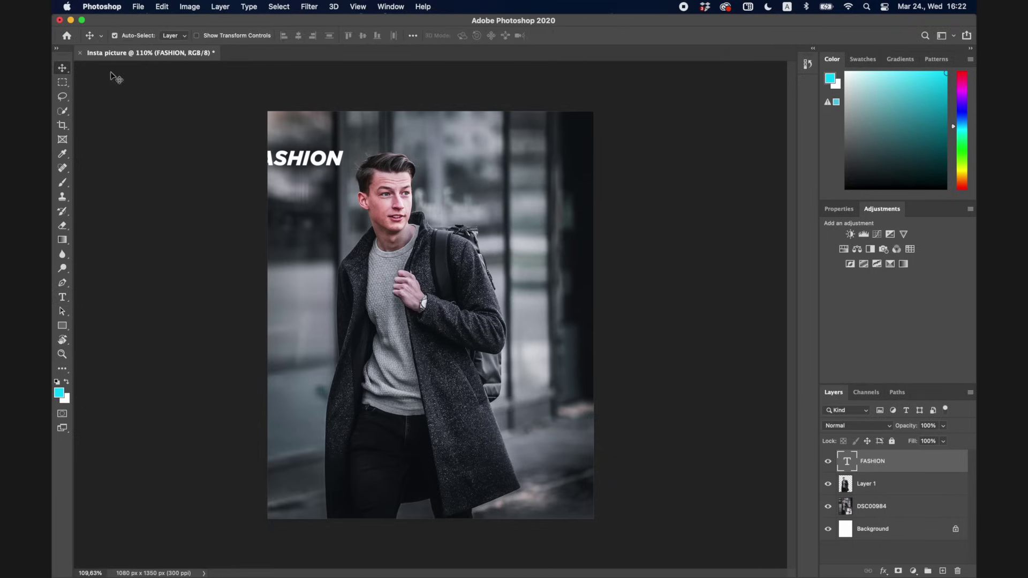
key("ctrl+t")
left_click_drag(348, 169, 566, 221)
key("Return")
left_click_drag(873, 462, 867, 488)
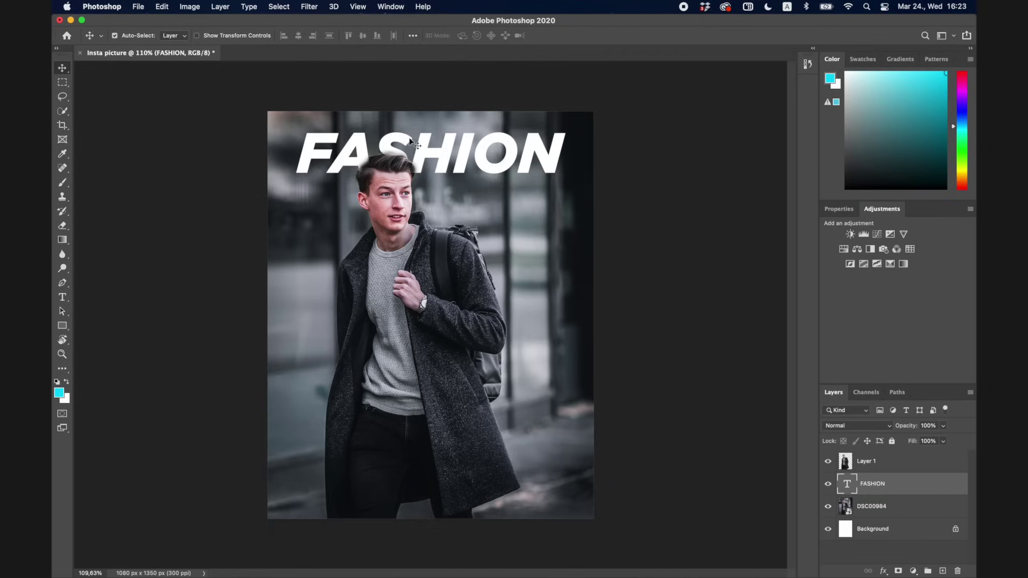
Change the font of the whole FASHION text to Bebas Neue.
key("t")
left_click(517, 157)
key("super+a")
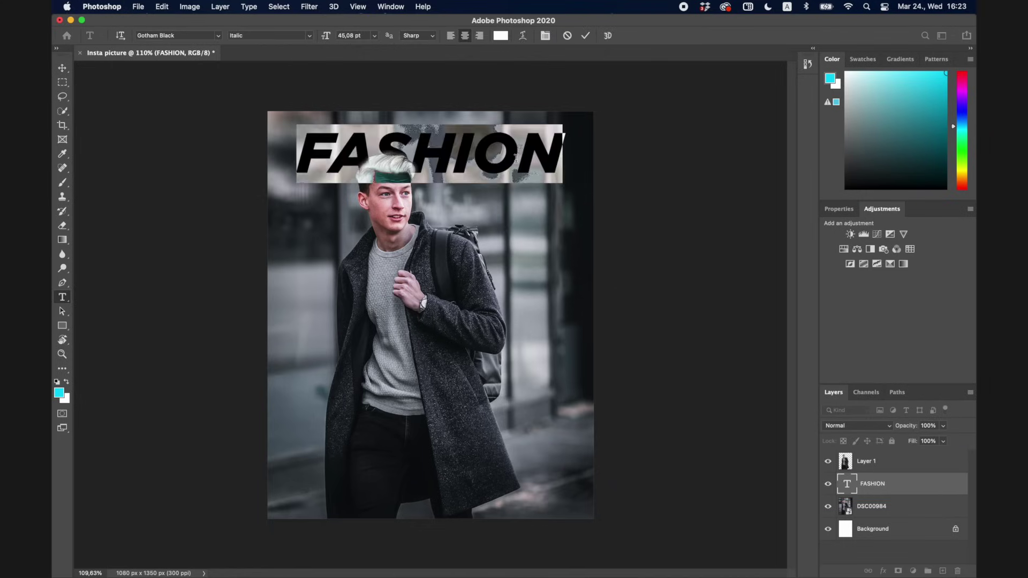
left_click(209, 35)
type("Bebas Neue")
left_click(585, 36)
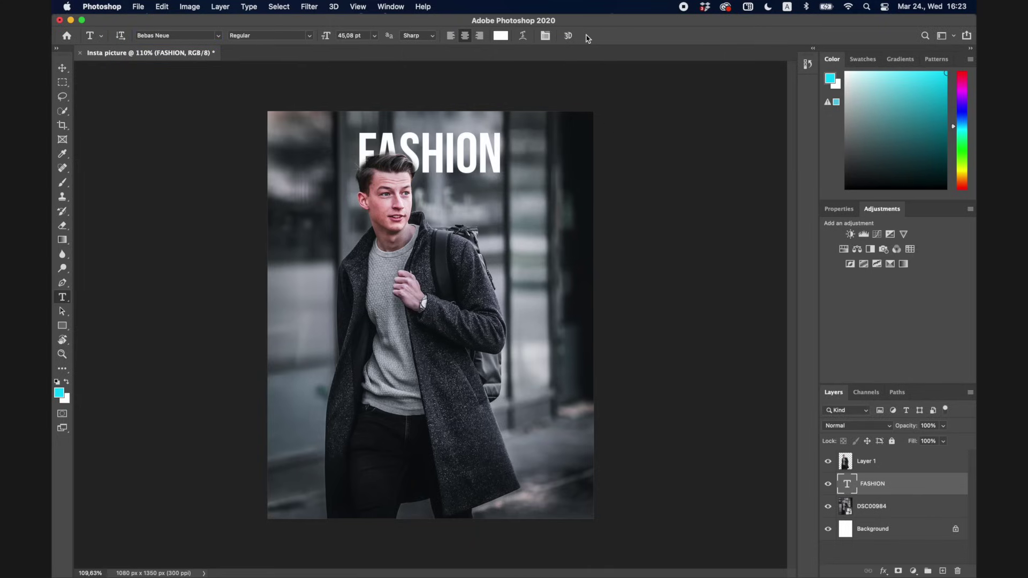
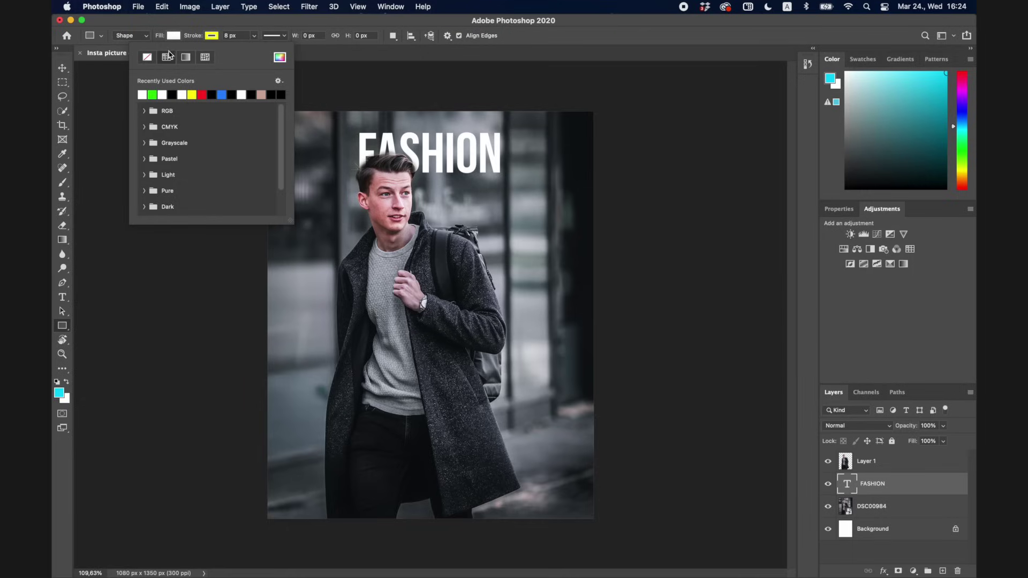
Draw a white rectangle without a stroke, about 377 × 498 px, over the upper-left part of the photo.
left_click(147, 58)
left_click(212, 38)
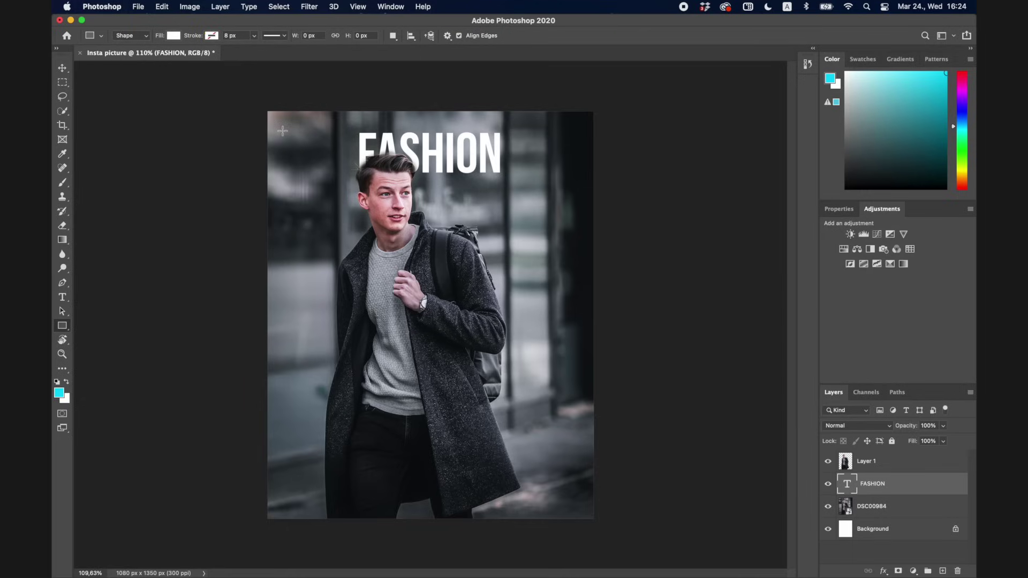
left_click_drag(285, 133, 397, 283)
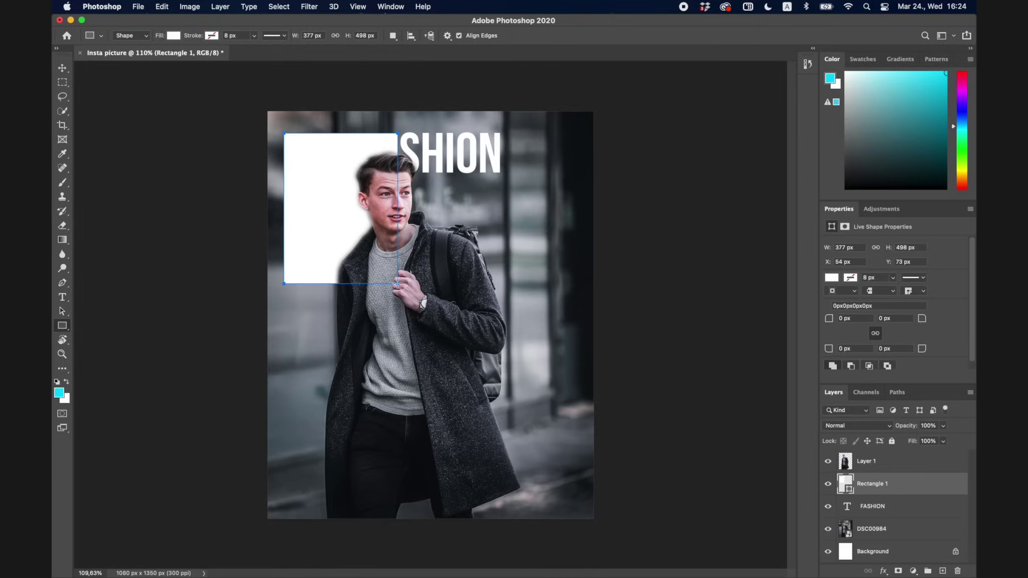
left_click_drag(284, 298, 328, 291)
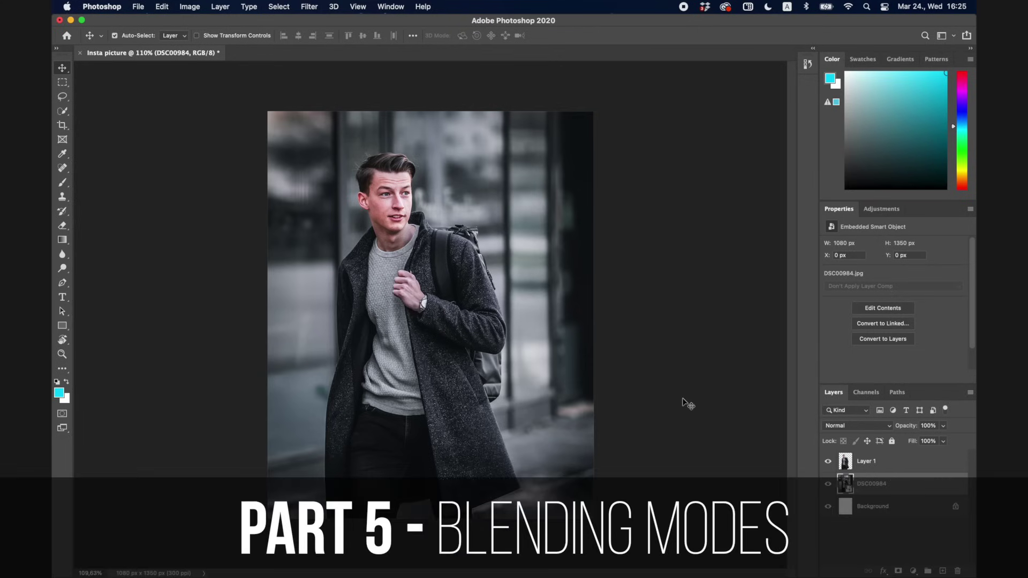
Preview Lensflare.jpeg on the desktop, place it over the photo's upper-left corner and move its layer above Layer 1.
key("F11")
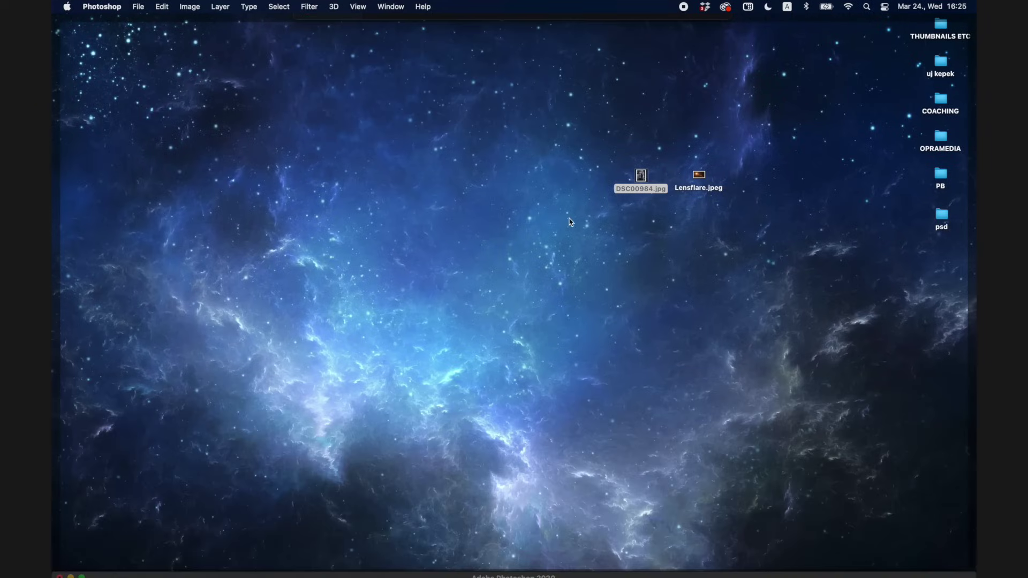
left_click(697, 176)
key("space")
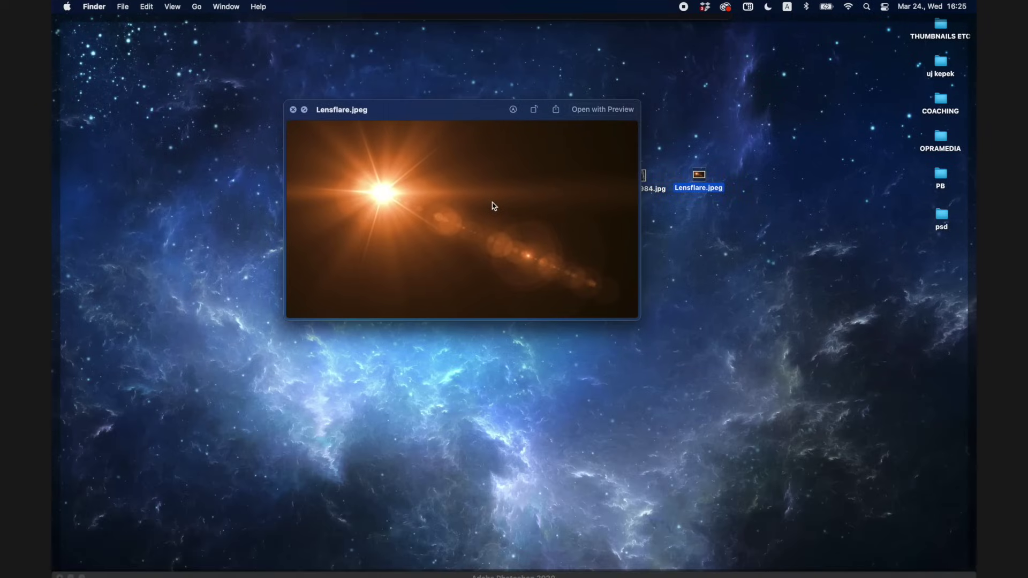
key("space")
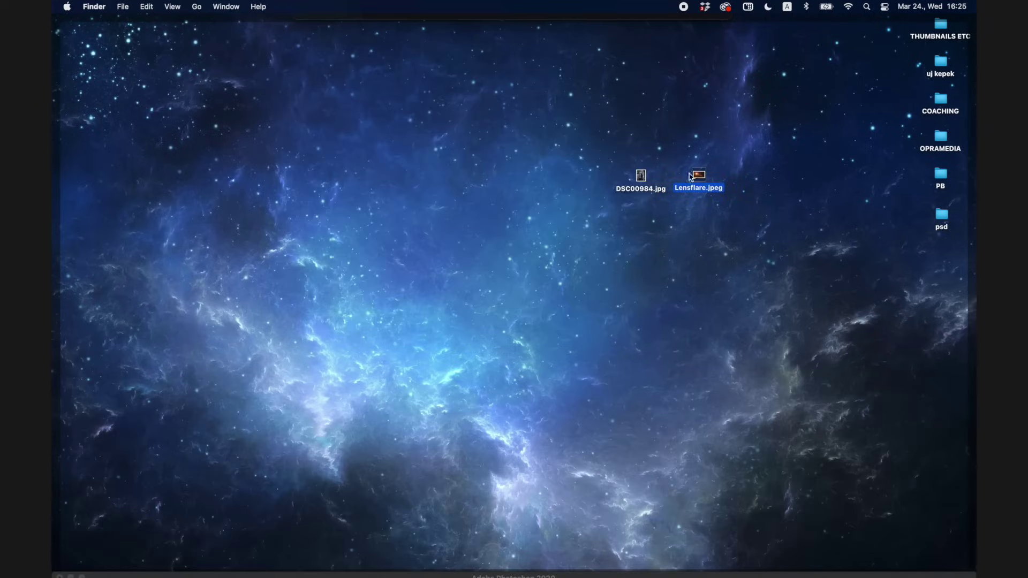
left_click_drag(695, 173, 579, 329)
left_click_drag(501, 285, 414, 127)
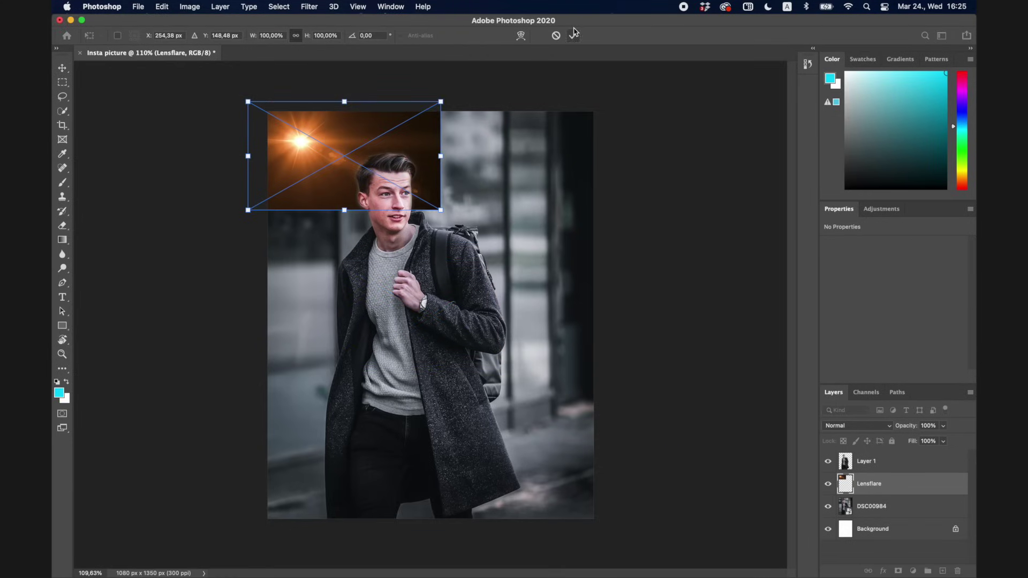
left_click_drag(878, 484, 874, 460)
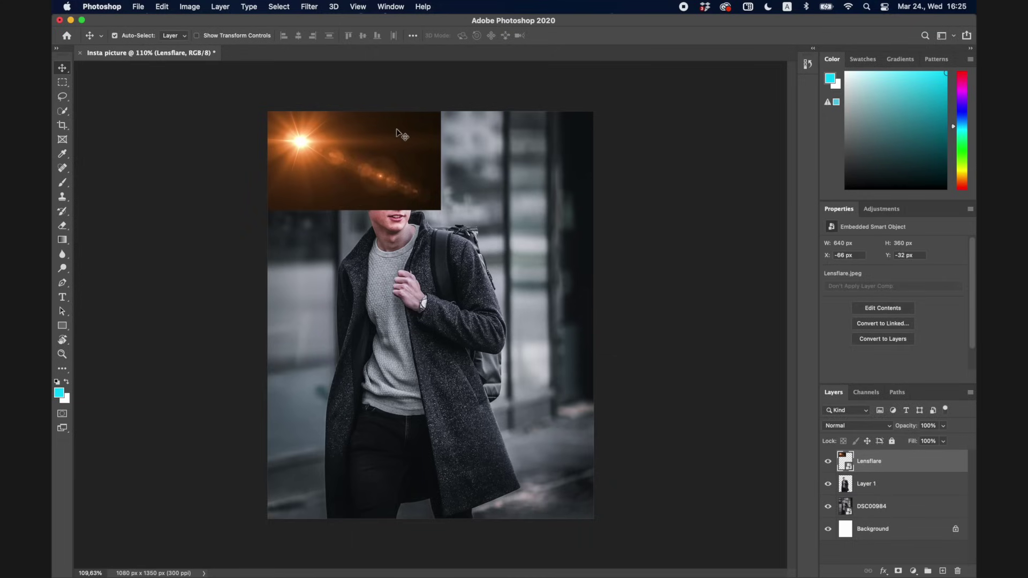
Scale the lens flare image to about 181% and shift it so the bright light sits in the photo's upper-left corner.
key("super+t")
left_click_drag(440, 209, 570, 346)
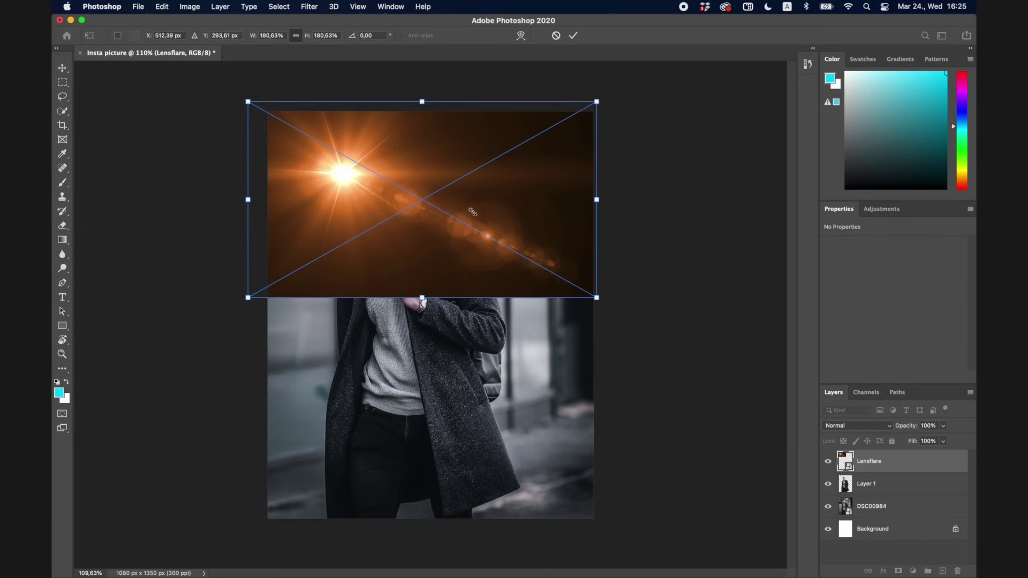
left_click_drag(464, 207, 428, 177)
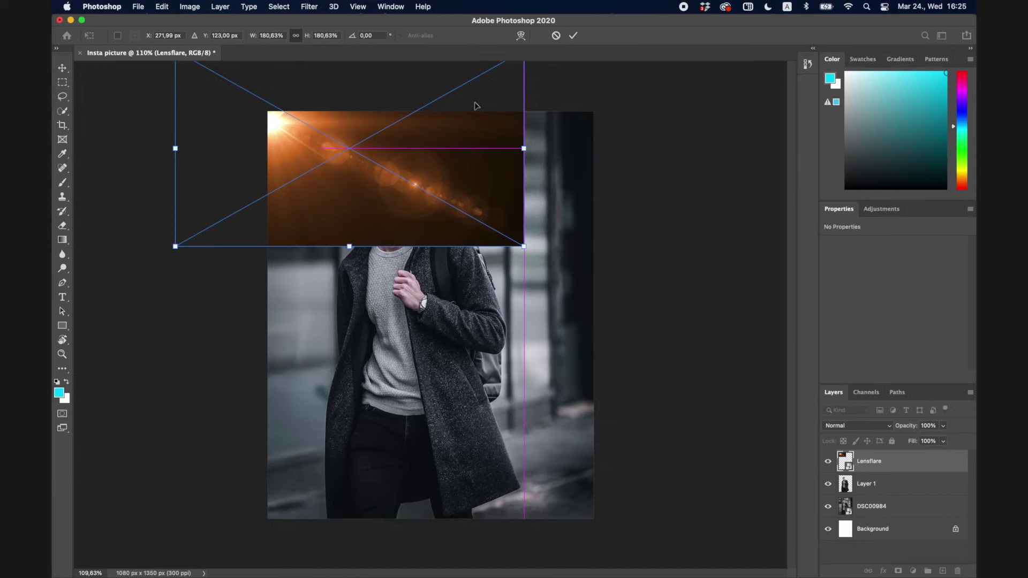
left_click(573, 36)
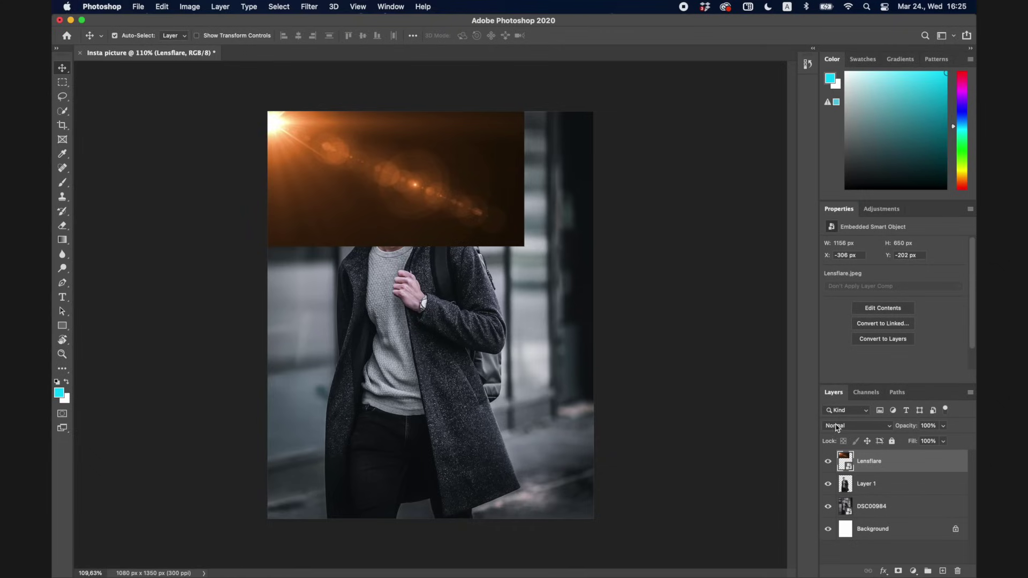
Set the Lensflare layer's blending mode to Screen, then enlarge it to about 234% around the upper-left corner.
left_click(858, 427)
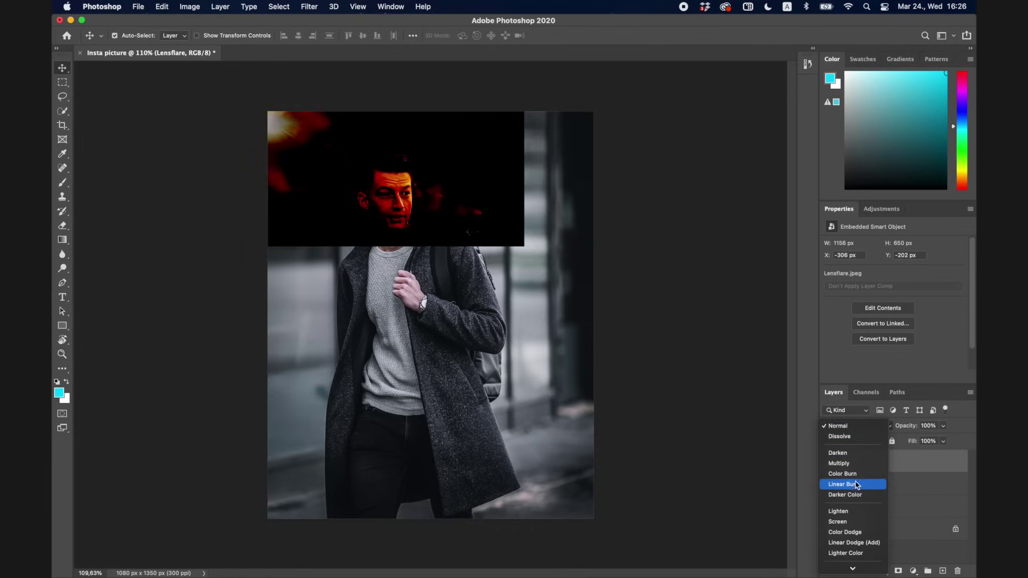
left_click(855, 521)
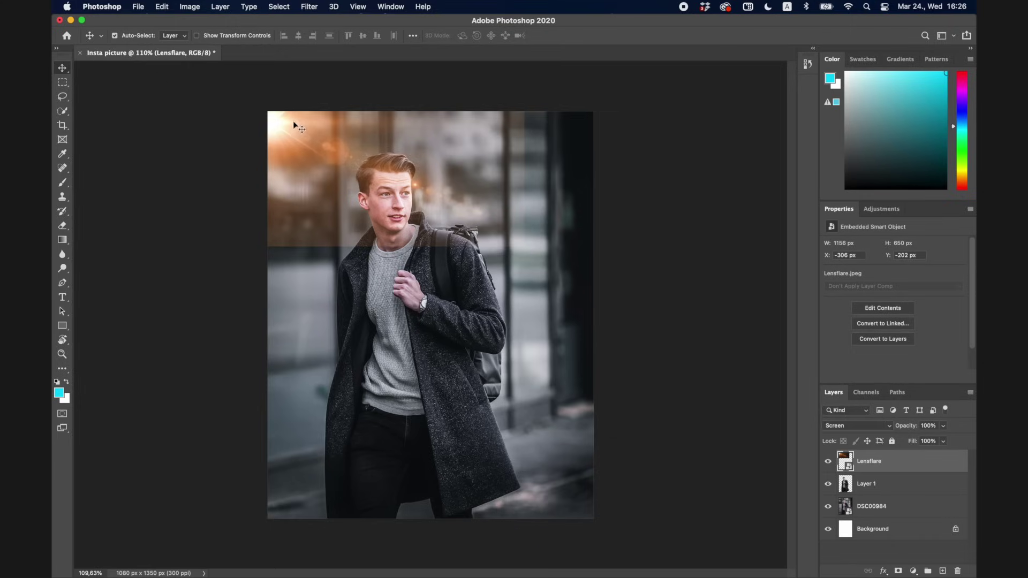
key("super+t")
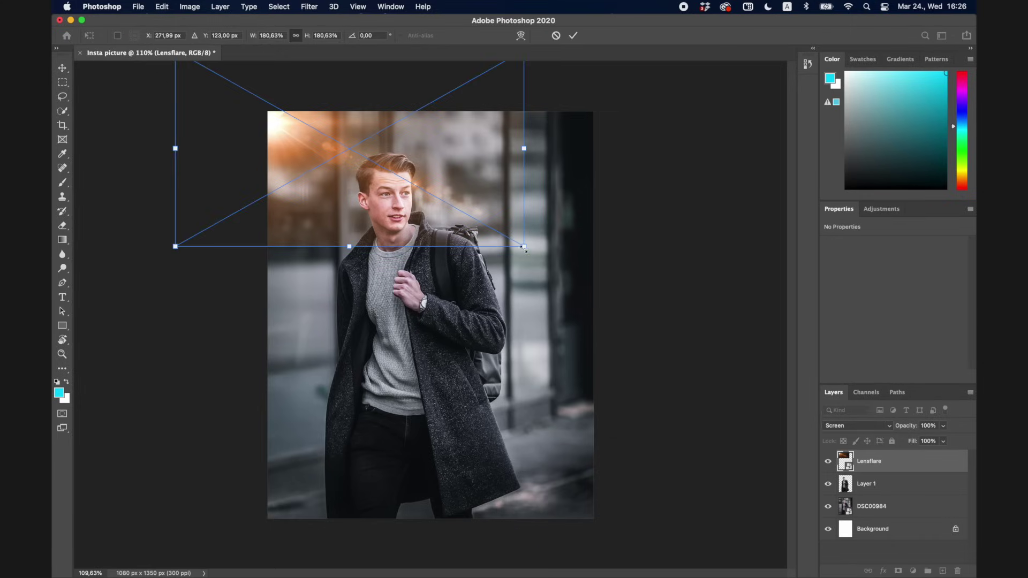
left_click_drag(527, 246, 610, 347)
left_click_drag(537, 220, 483, 168)
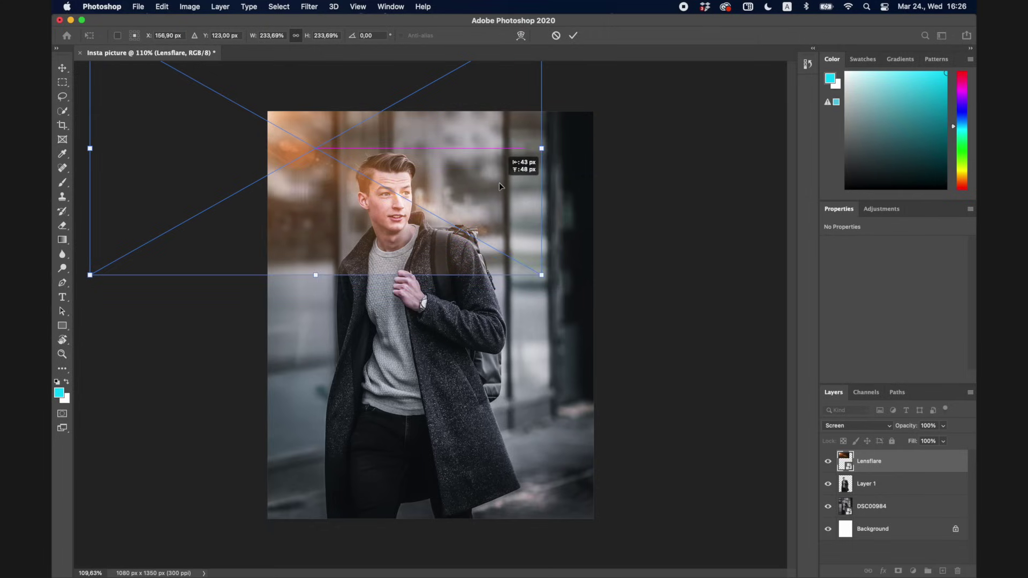
left_click(573, 36)
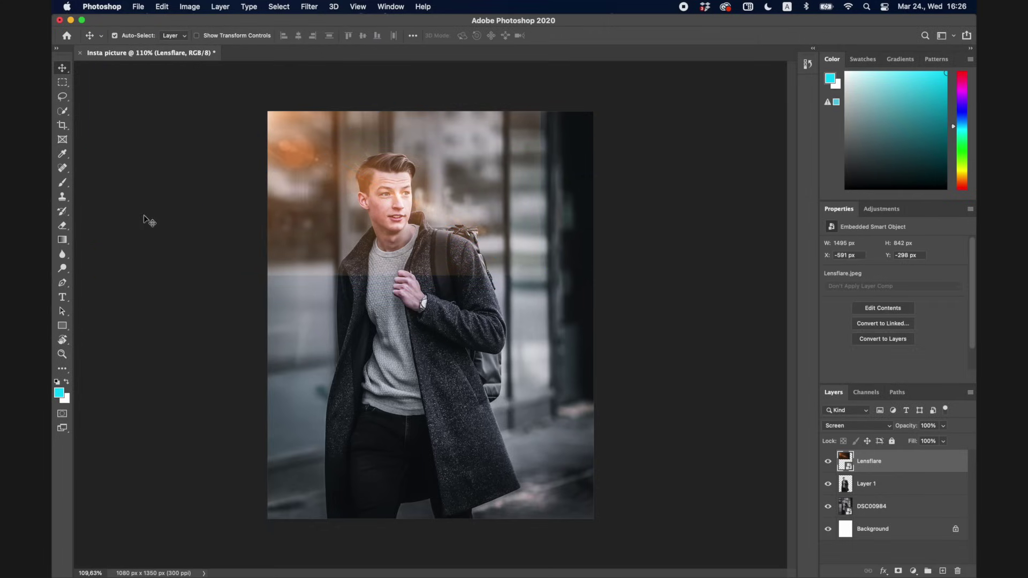
Set the Eraser to a 268 px brush and rasterize the Lensflare smart object so it can be erased.
left_click(62, 225)
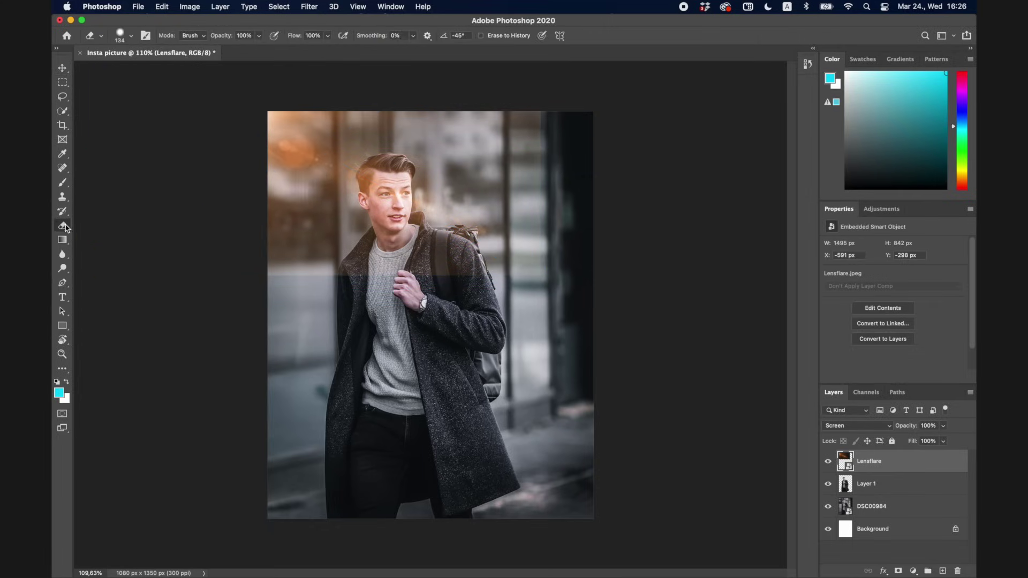
left_click(130, 36)
left_click_drag(162, 72, 127, 95)
left_click(130, 36)
left_click(295, 260)
left_click(545, 239)
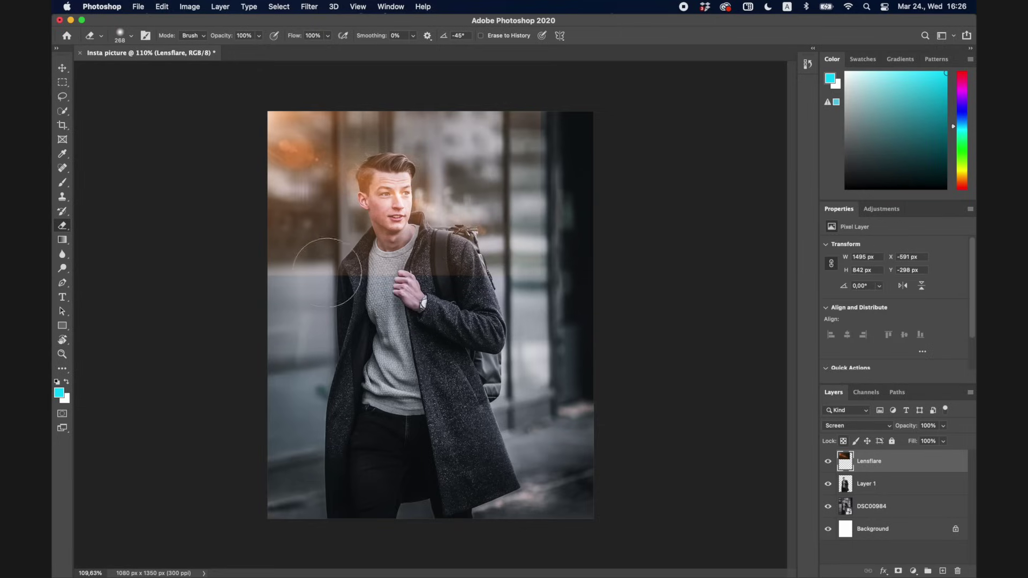
Erase the visible lower and right edges of the lens flare and the glow covering the man's face and upper body.
left_click_drag(257, 277, 471, 268)
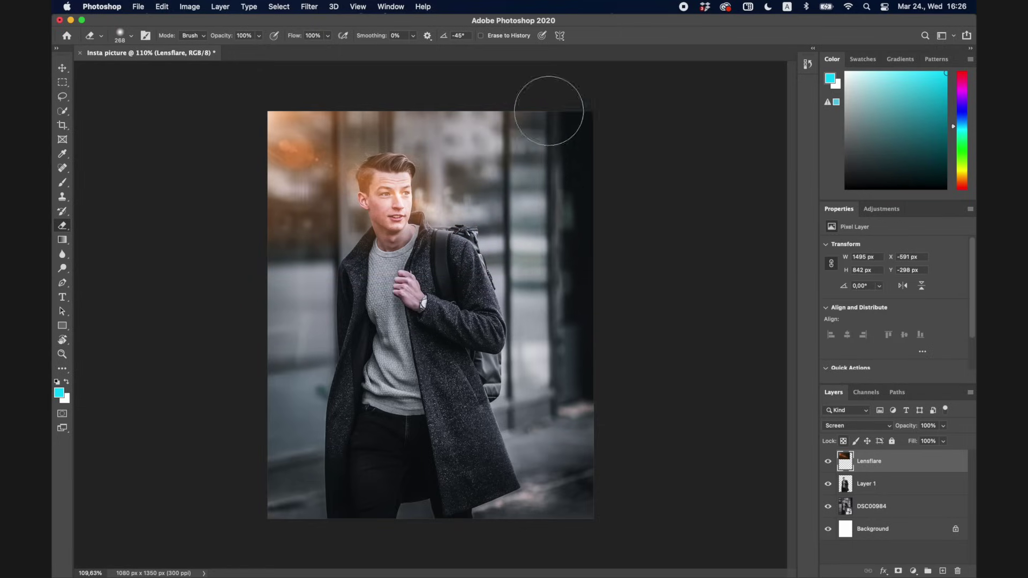
left_click_drag(548, 110, 528, 127)
mouse_move(375, 172)
left_mouse_down()
mouse_move(418, 214)
mouse_move(364, 235)
mouse_move(417, 257)
left_mouse_up()
scroll(429, 314, "down", 1)
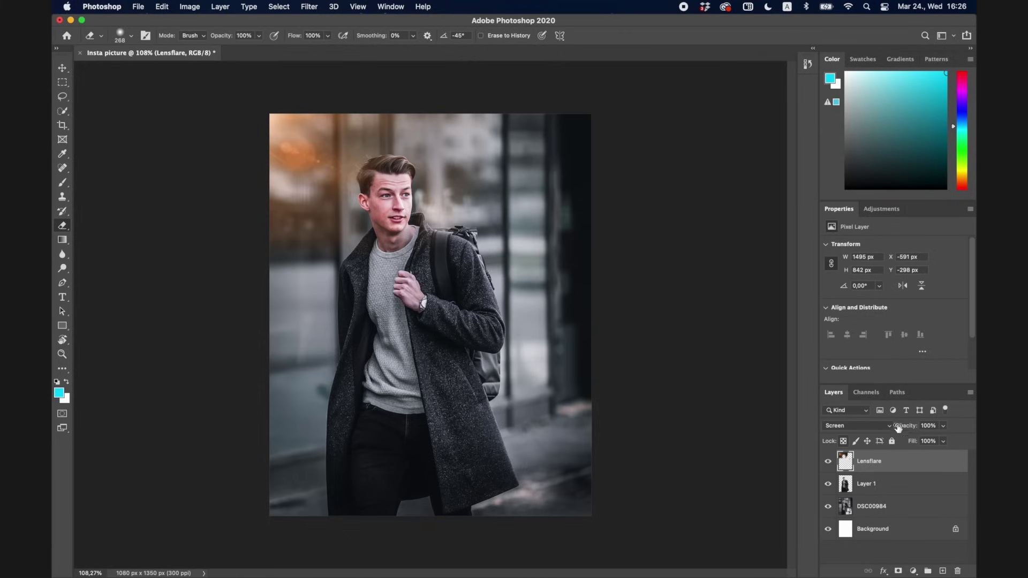
Compare the photo with and without the Lensflare layer.
left_click(828, 461)
left_click(827, 462)
left_click(827, 463)
left_click(828, 463)
scroll(730, 485, "down", 3)
scroll(730, 485, "up", 3)
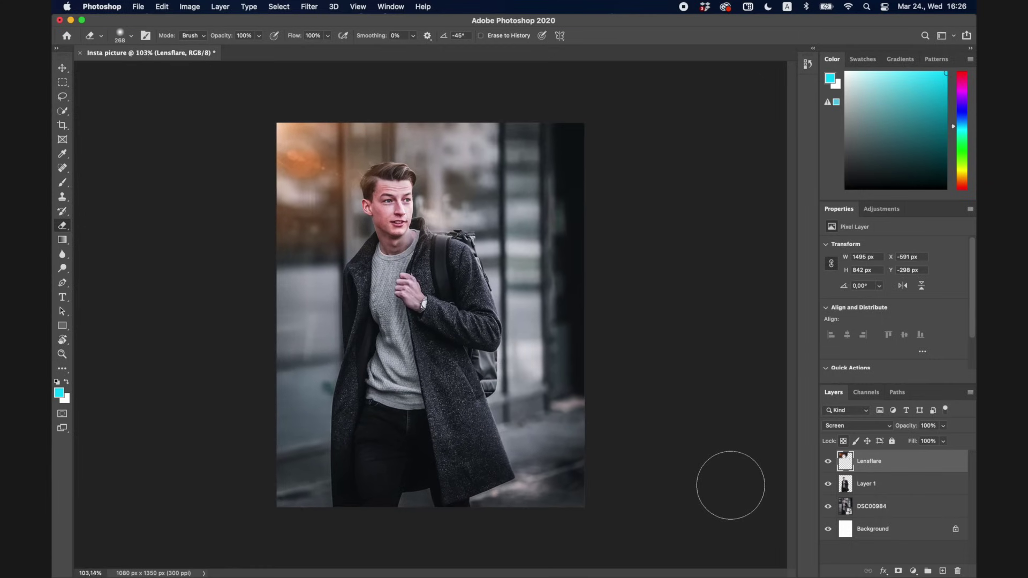
scroll(730, 485, "up", 2)
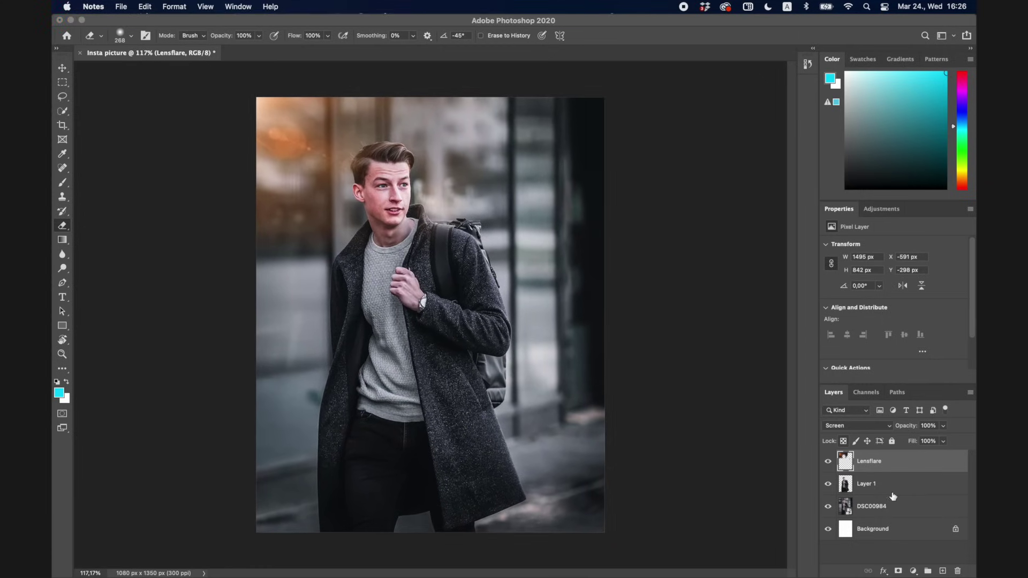
Add a Curves adjustment layer directly above Layer 1.
left_click(886, 483)
left_click(870, 484)
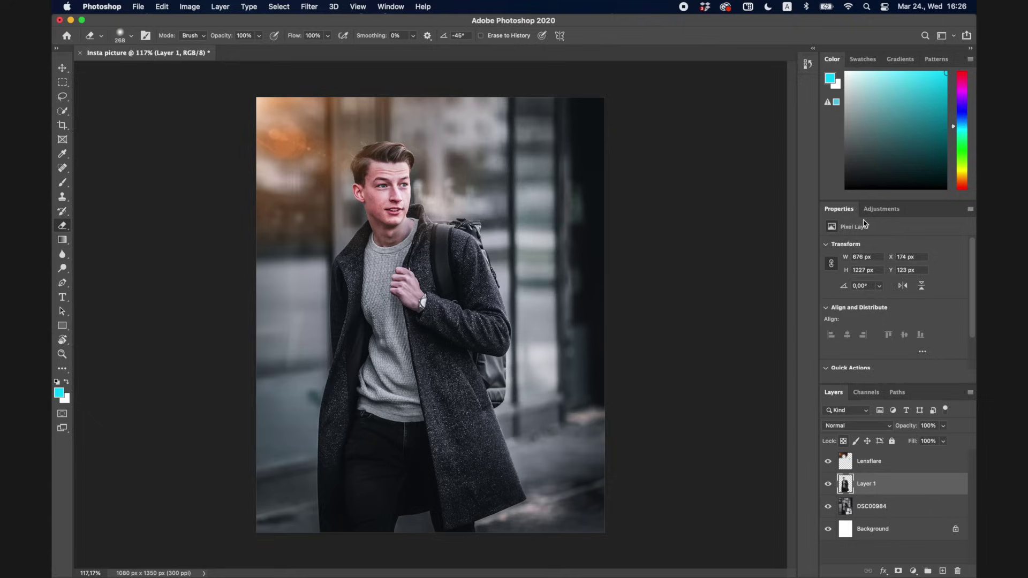
left_click(880, 210)
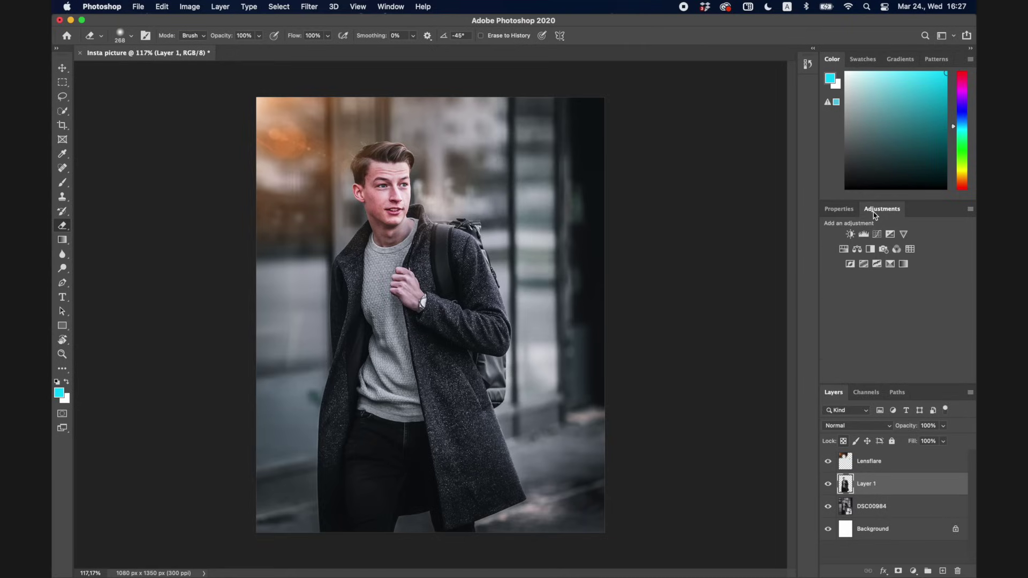
left_click(876, 508)
left_click(879, 484)
left_click(877, 234)
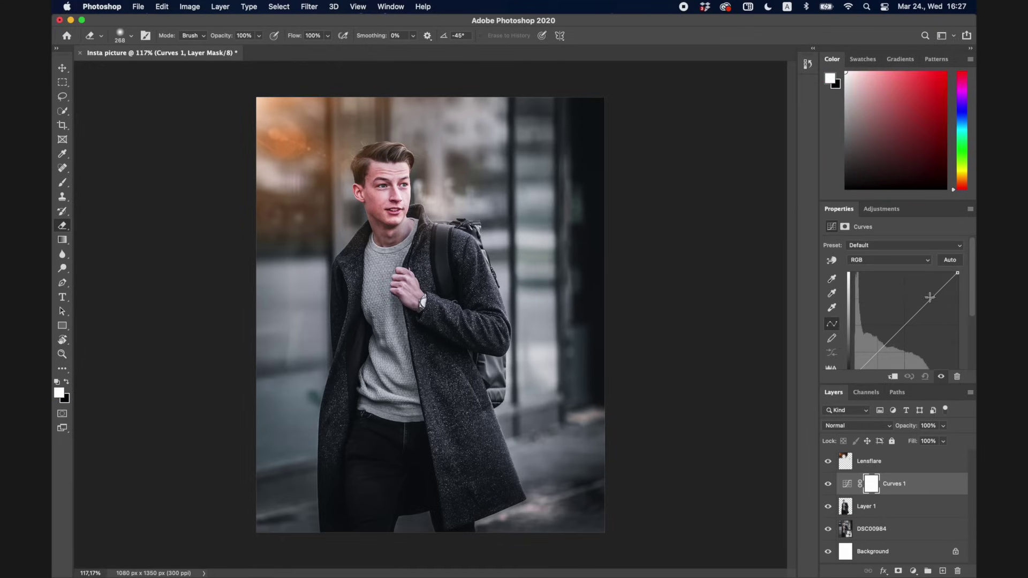
Shape the Curves 1 adjustment into an S-curve by raising the highlights and lowering the shadows.
left_click_drag(930, 298, 926, 295)
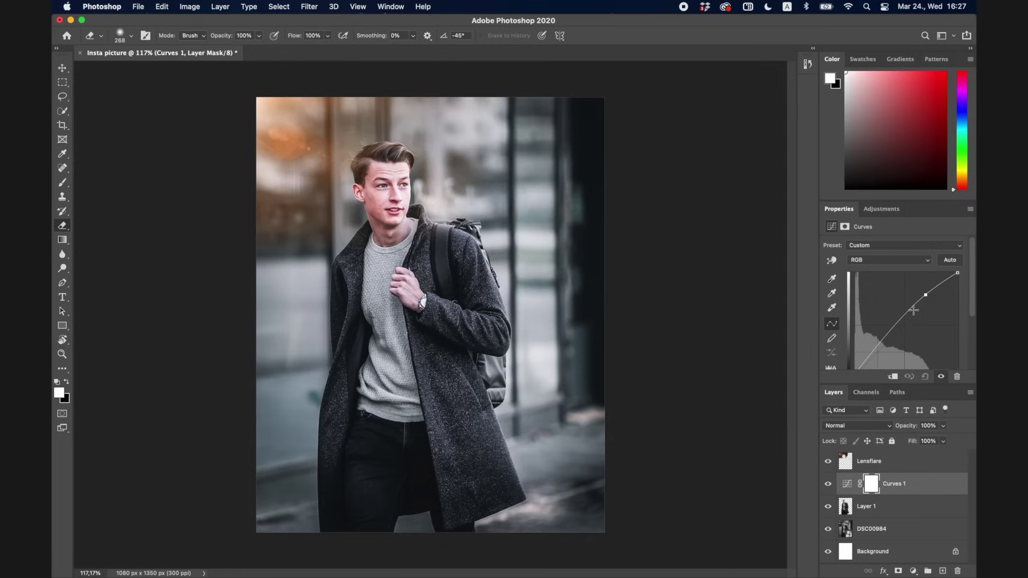
left_click_drag(892, 332, 892, 338)
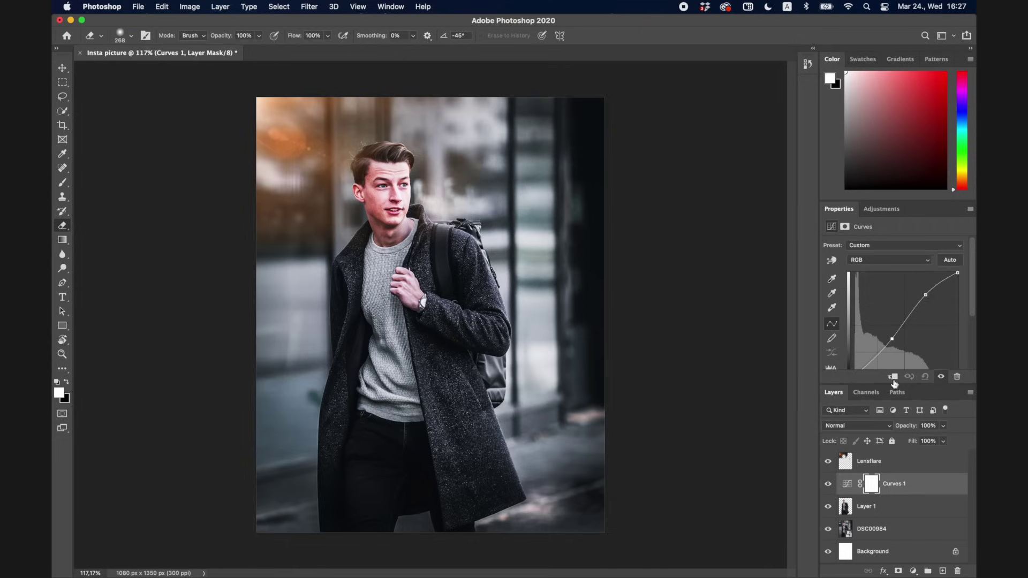
Try placing the Curves 1 layer above the Lensflare layer, and undo the move.
left_click_drag(898, 484, 897, 458)
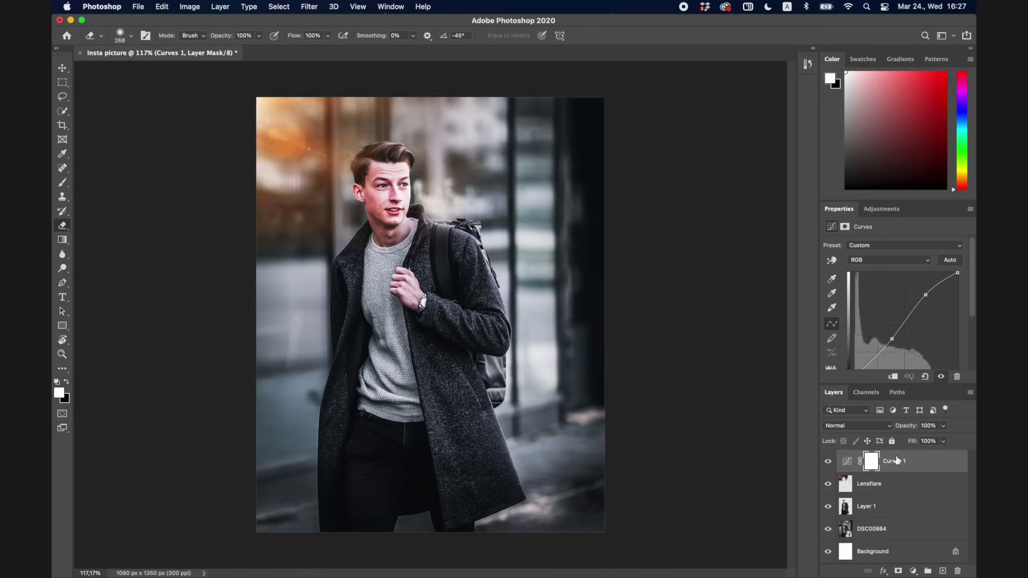
key("cmd+z")
Compare the photo with and without the Curves 1 adjustment.
left_click(827, 482)
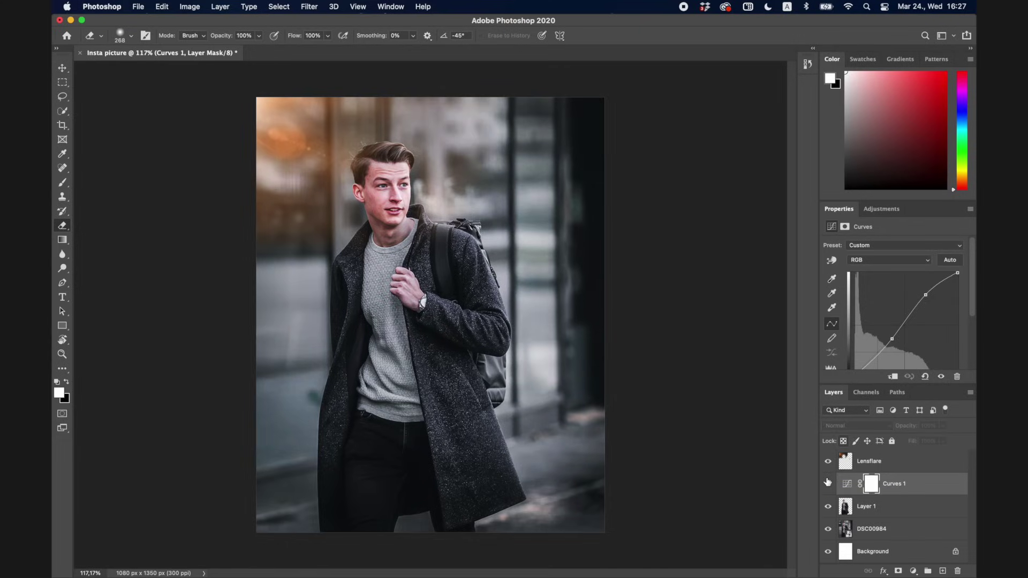
left_click(827, 481)
left_click(827, 481)
left_click(827, 482)
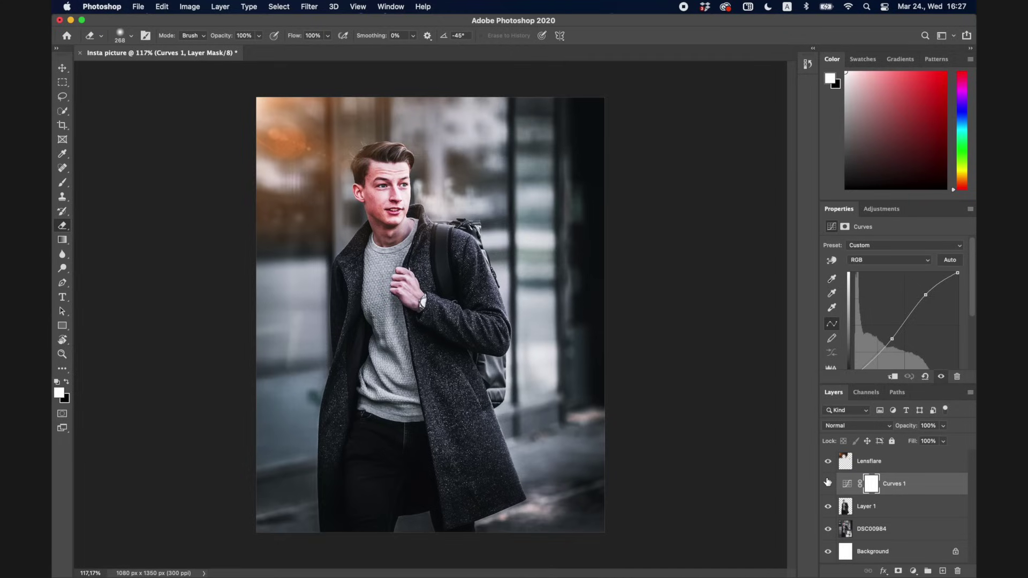
Clip the Curves 1 adjustment to Layer 1 and compare the photo with the clipped curve off and on.
right_click(903, 489)
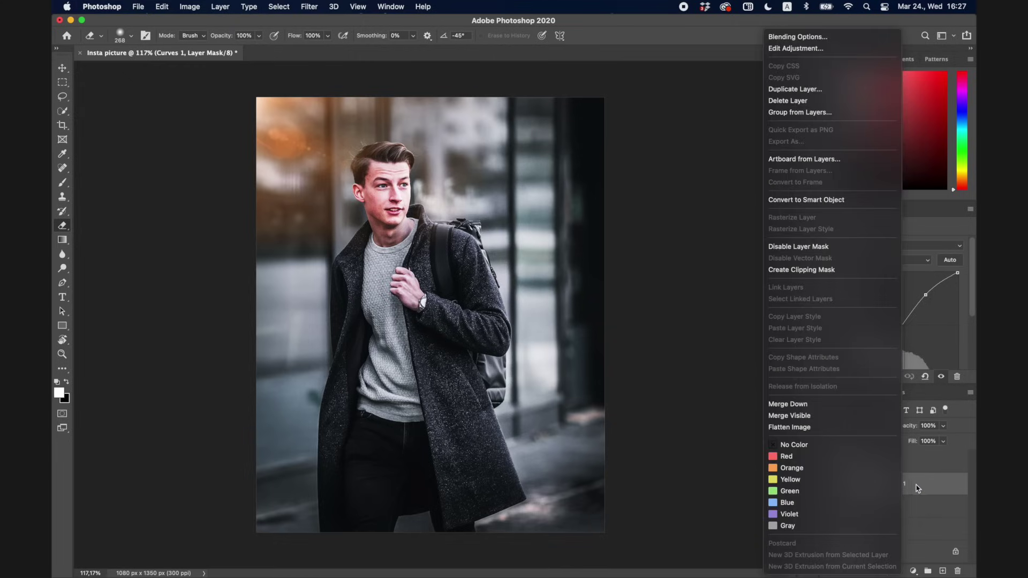
left_click(812, 270)
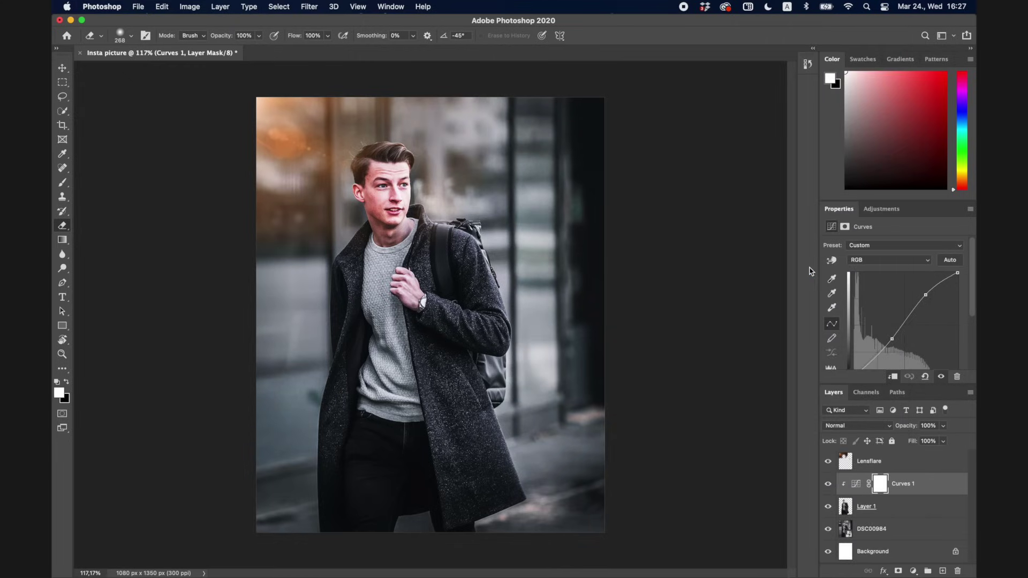
left_click(830, 483)
left_click(830, 484)
left_click(830, 484)
left_click(830, 484)
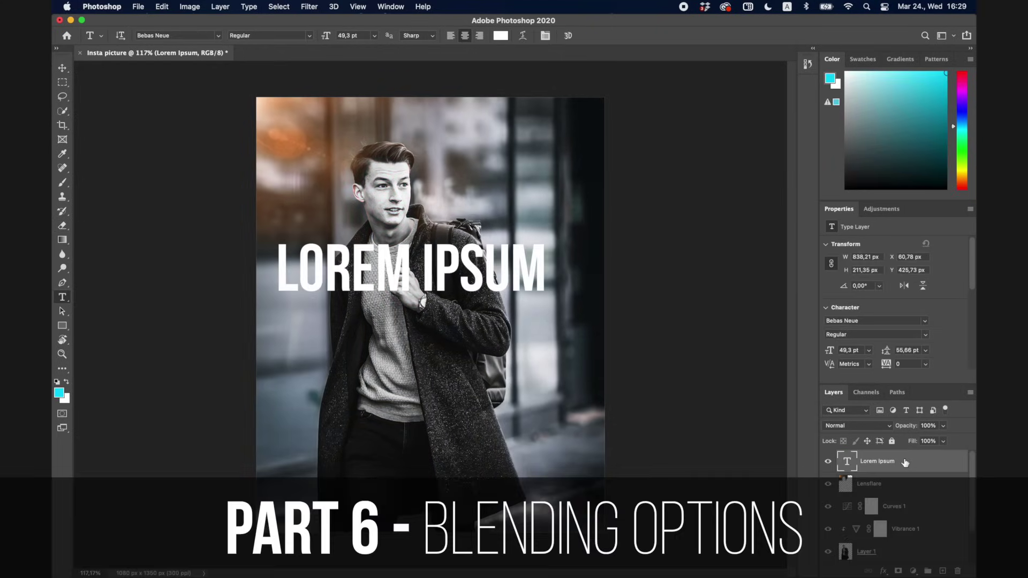
Open the blending options of the Lorem Ipsum text layer.
right_click(905, 462)
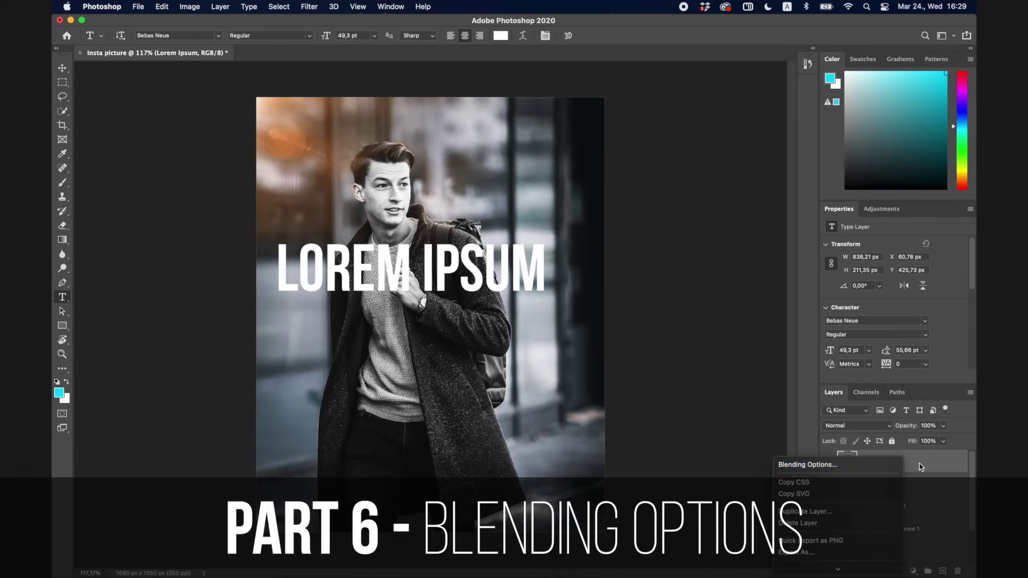
left_click(878, 464)
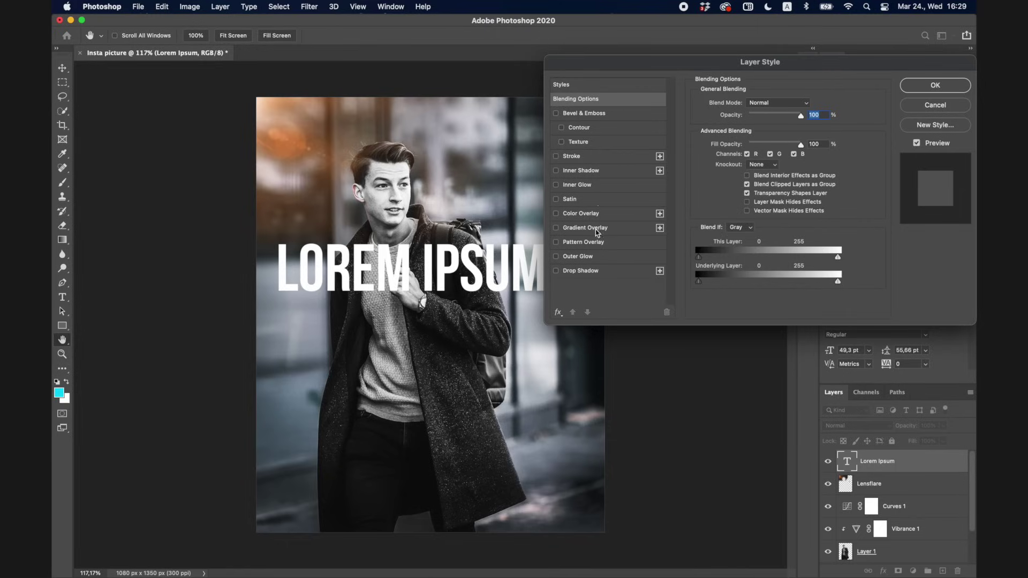
Try an inside stroke on the Lorem Ipsum text, coloured red (ff0000) and 7 px in size.
left_click(595, 157)
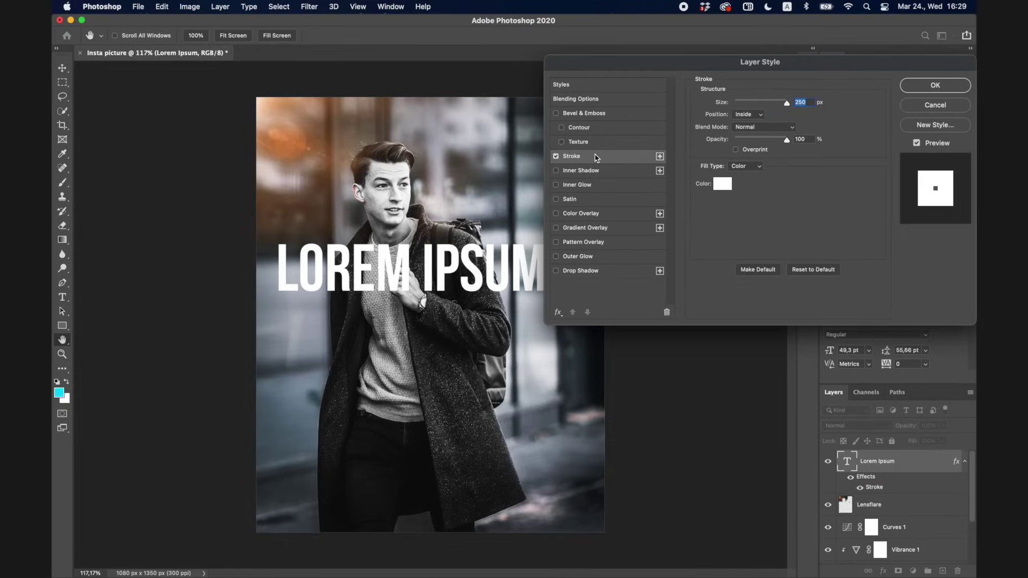
left_click(722, 184)
left_click(707, 334)
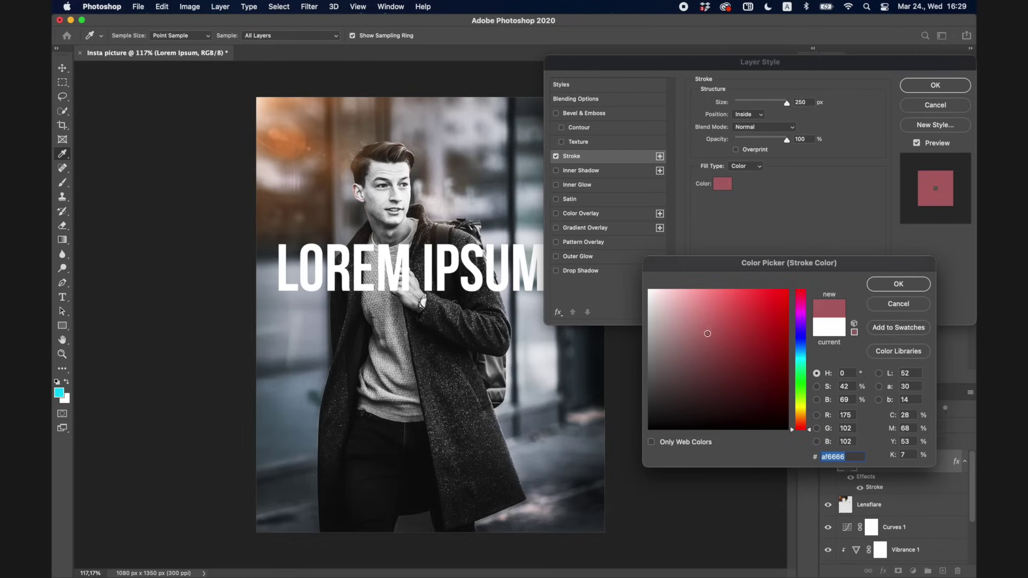
type("ff0000")
left_click(898, 284)
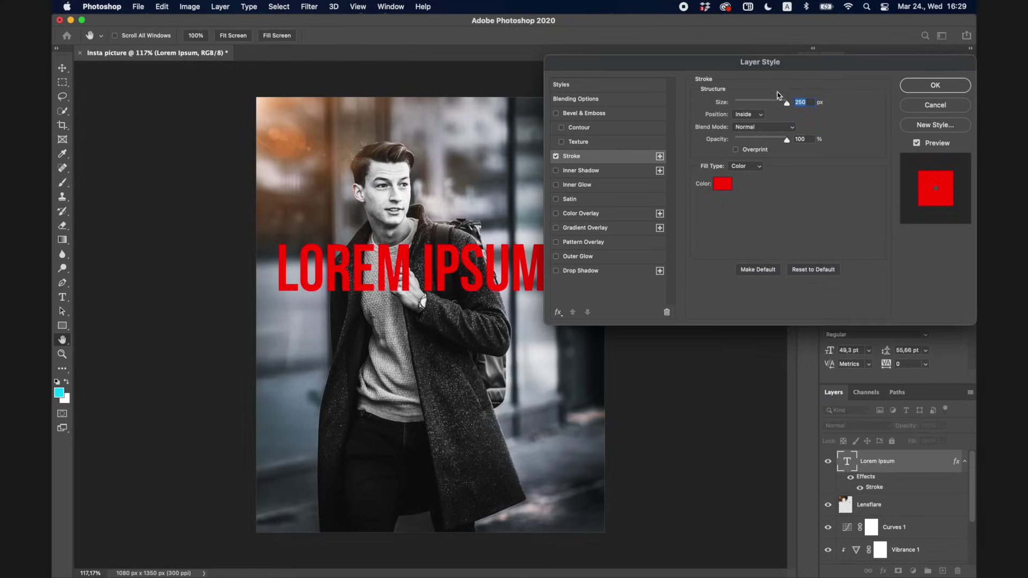
left_click_drag(787, 103, 740, 105)
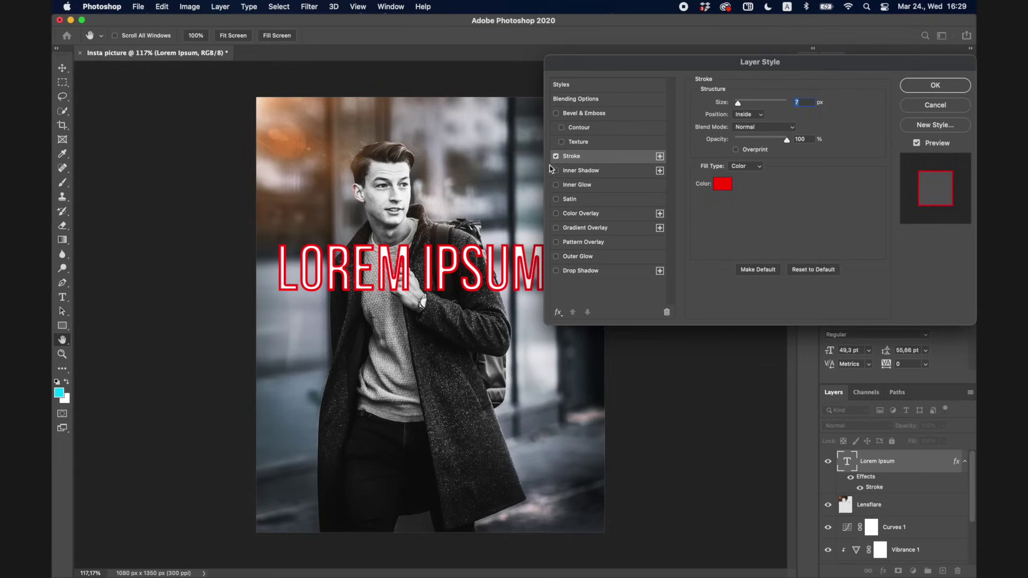
Try a Bevel & Emboss effect on the text without the stroke, and switch both effects off.
left_click(582, 117)
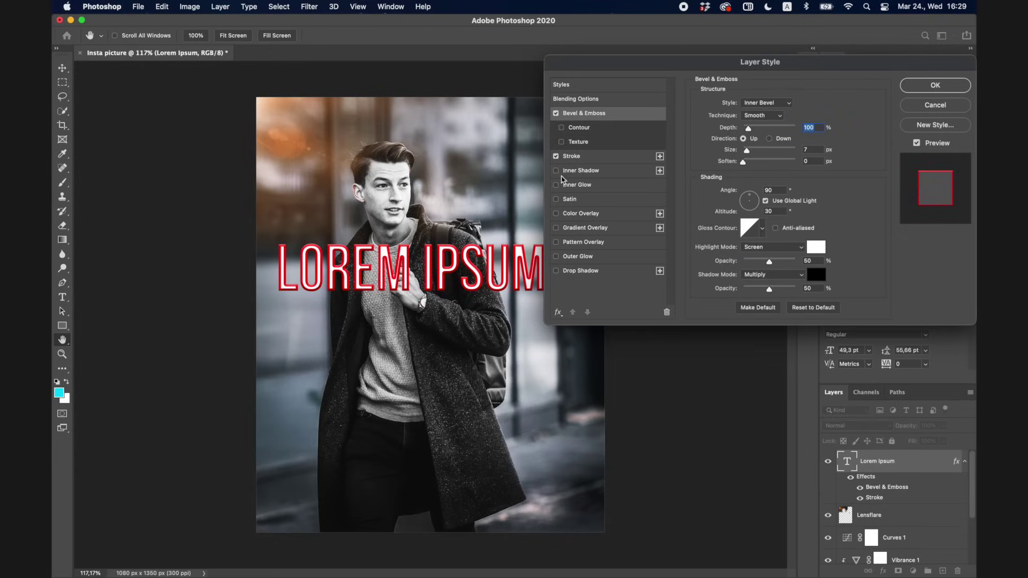
left_click(558, 156)
left_click(556, 156)
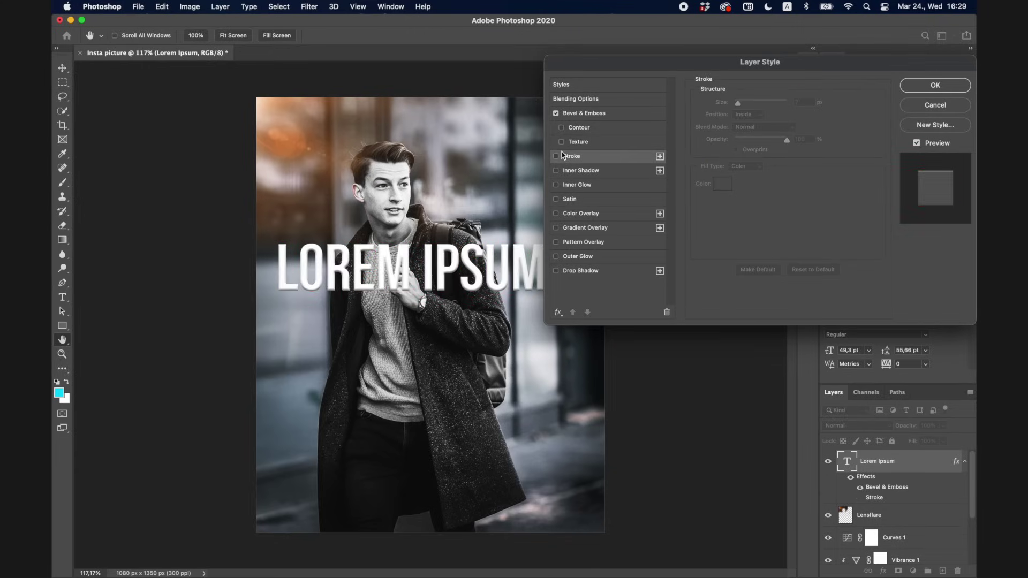
left_click(595, 112)
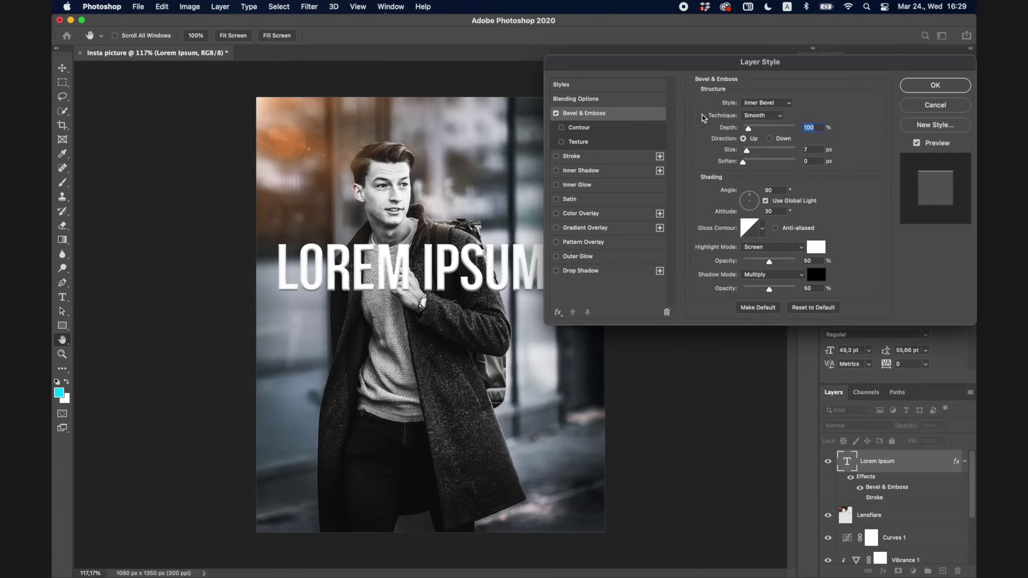
left_click(553, 115)
left_click(557, 113)
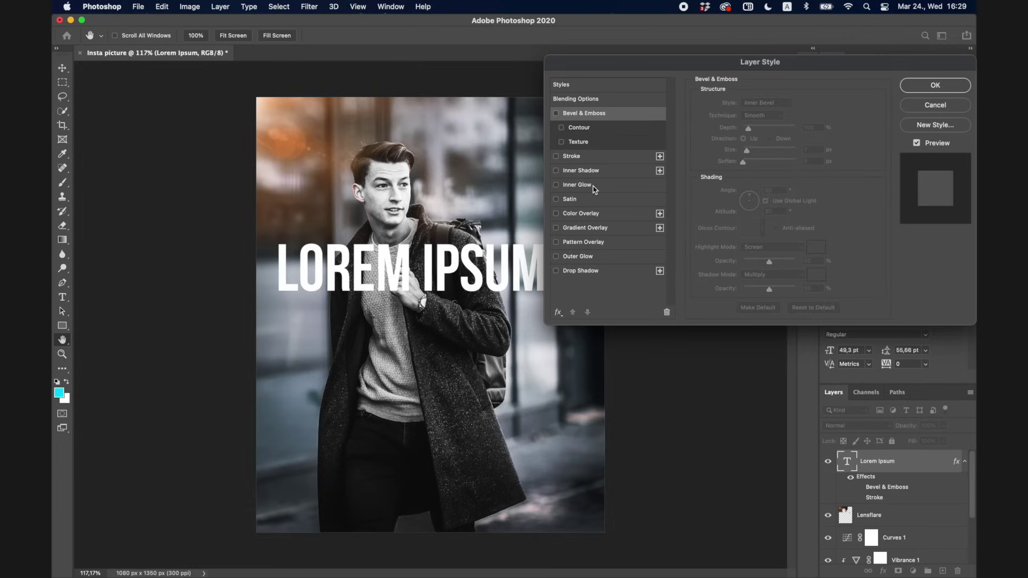
Try the Gradient Overlay and Pattern Overlay effects on the text, and switch both off.
left_click(597, 228)
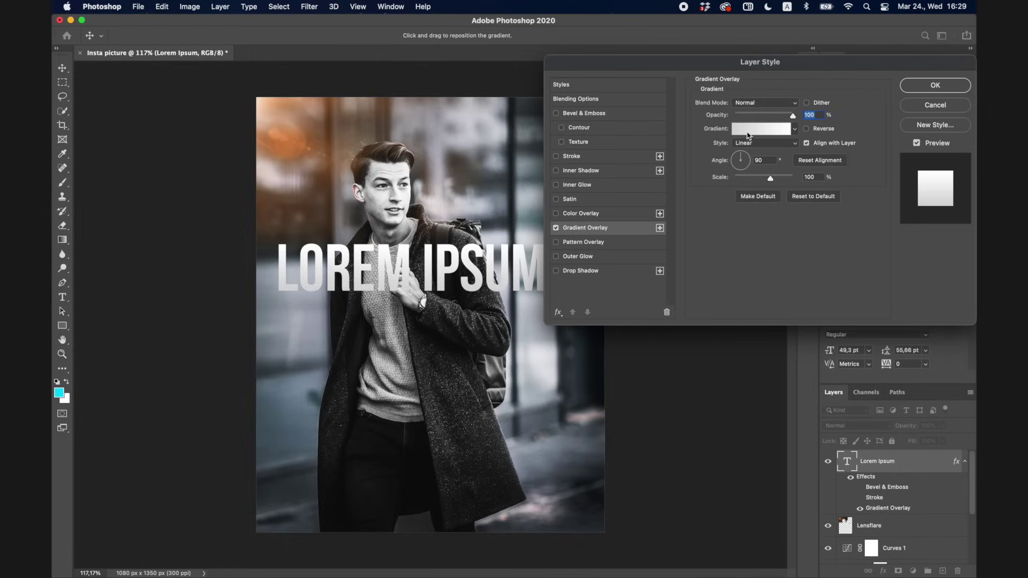
left_click(557, 229)
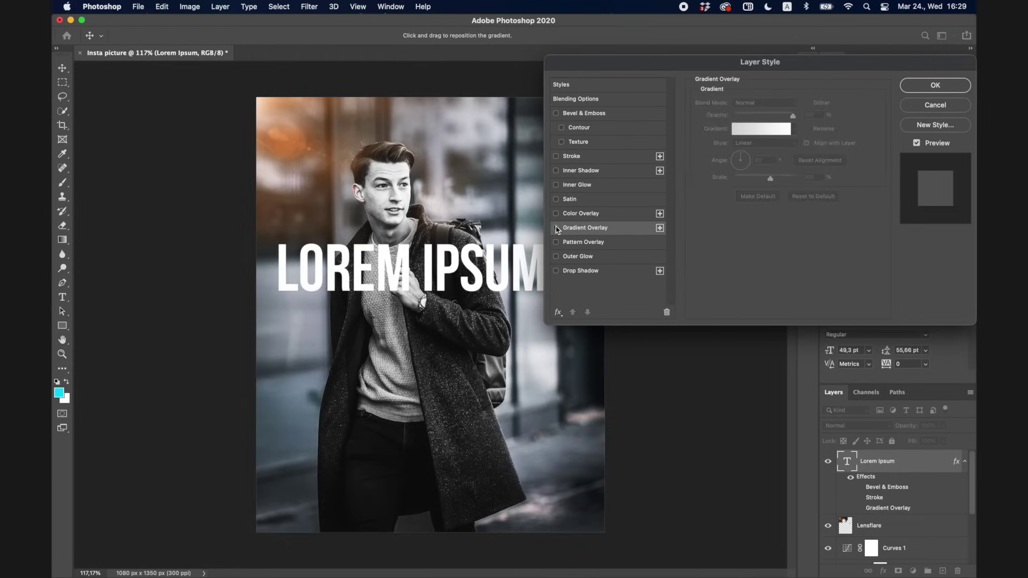
left_click(560, 247)
left_click(555, 242)
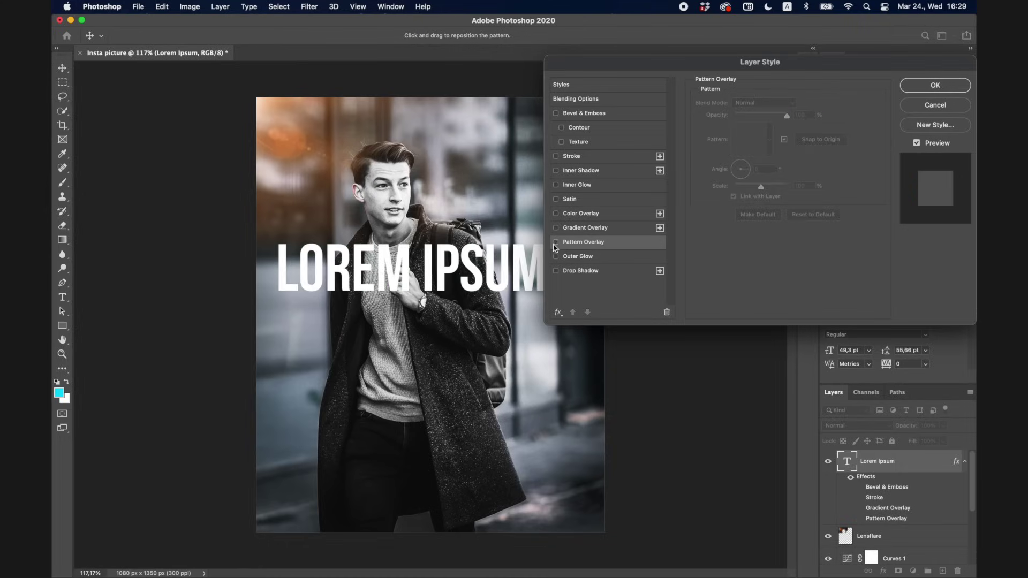
Add a drop shadow to the Lorem Ipsum text with 100% opacity, 120° angle, 13 px distance and 4 px size, and inspect it up close.
left_click(556, 271)
left_click(592, 271)
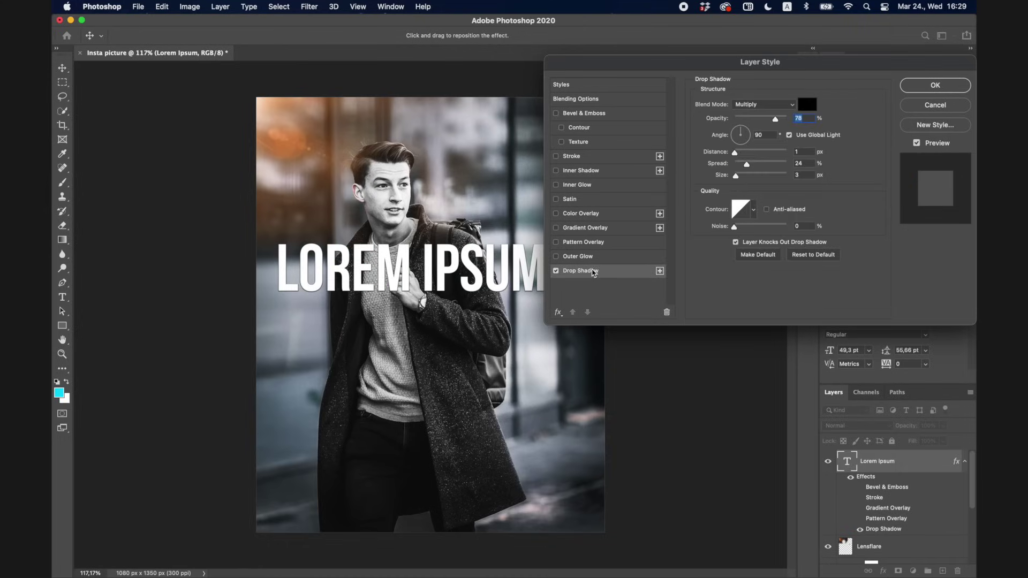
left_click_drag(771, 121, 736, 178)
left_click(738, 131)
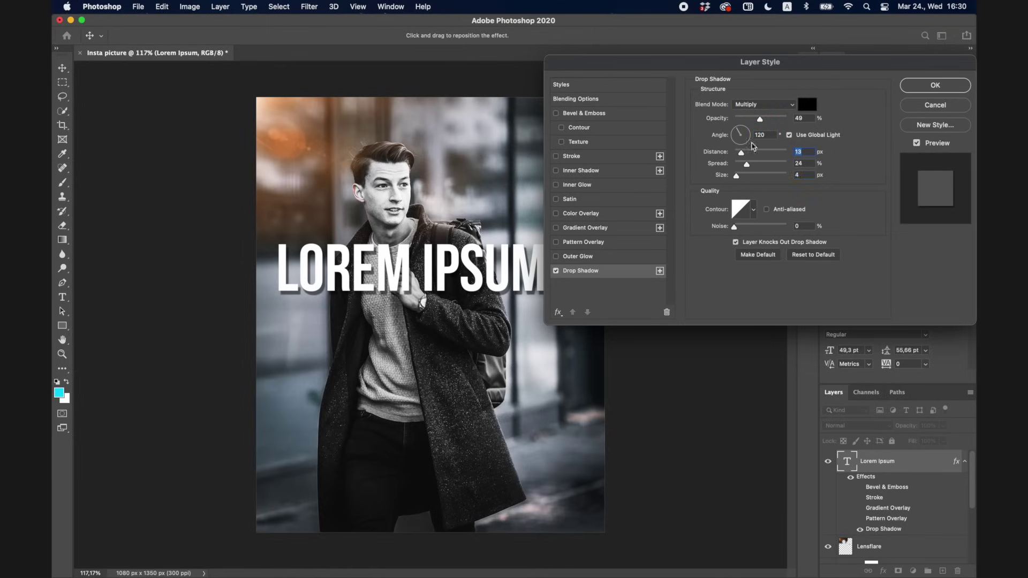
left_click_drag(759, 119, 793, 119)
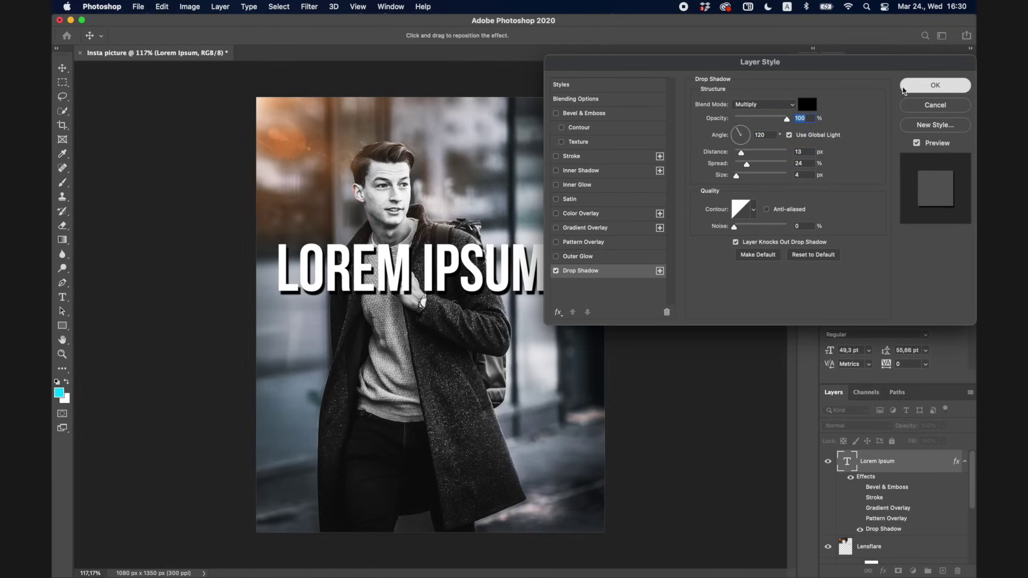
key("Return")
key("super+plus")
key("super+plus")
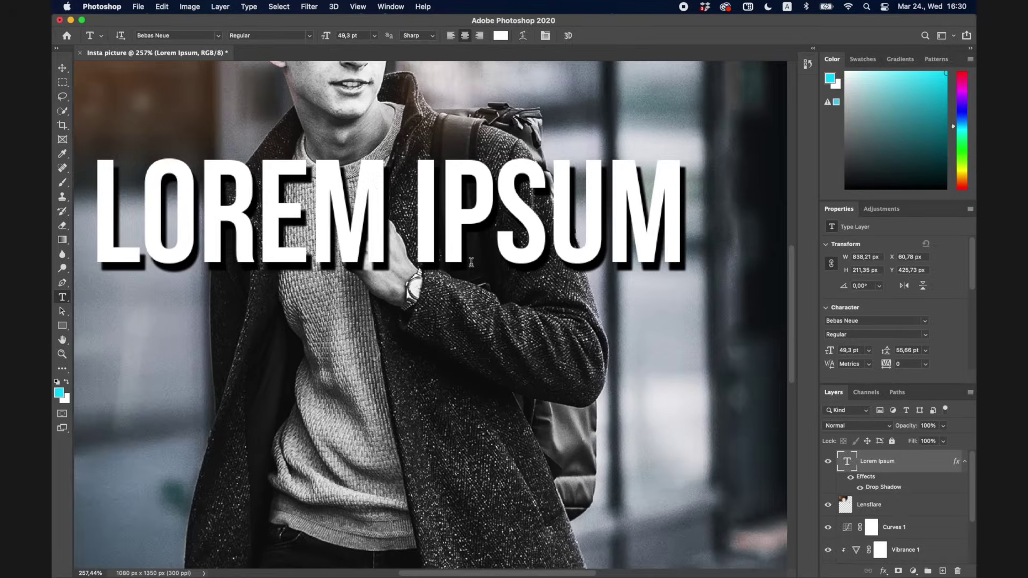
key("super+minus")
key("super+minus")
key("super+minus")
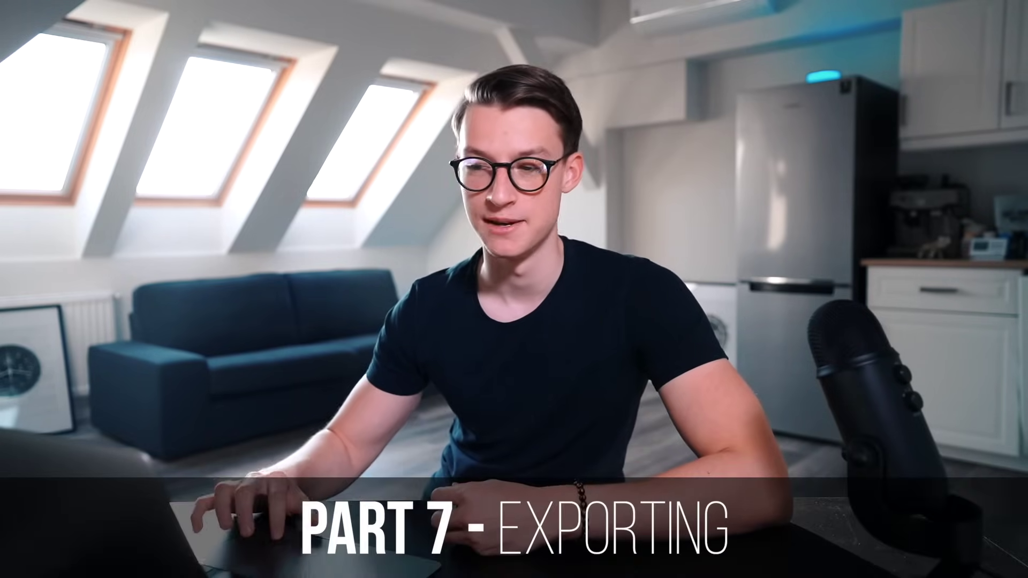
Save the picture on the computer's Desktop as the JPEG file Insta picture.jpg at maximum quality 12.
left_click(124, 5)
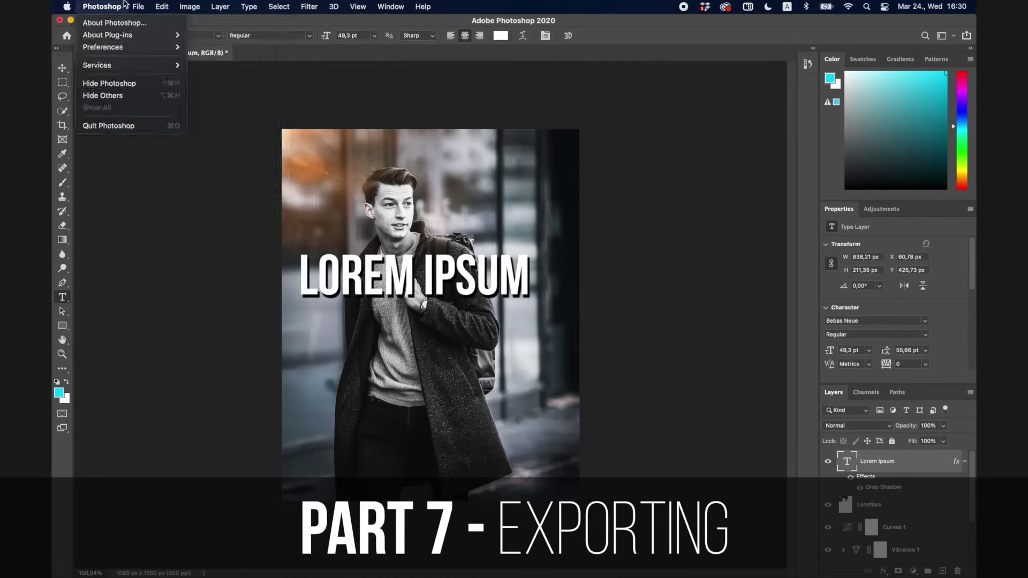
mouse_move(138, 7)
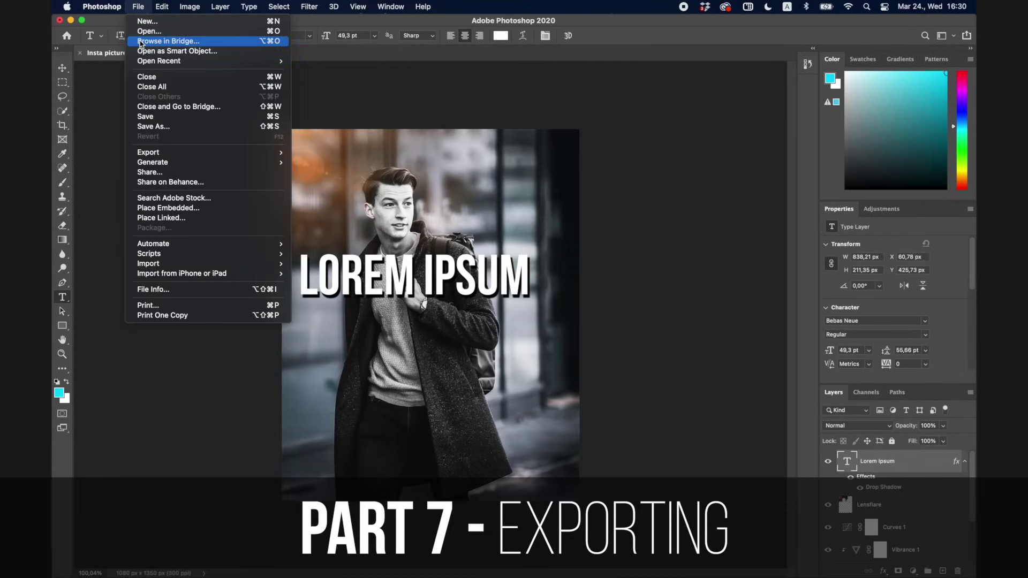
left_click(167, 128)
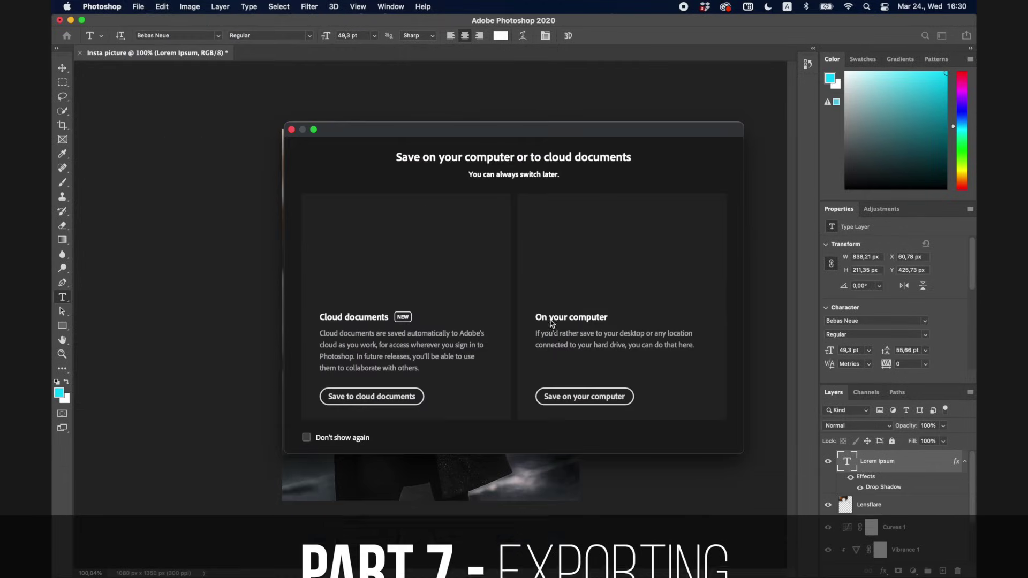
left_click(576, 402)
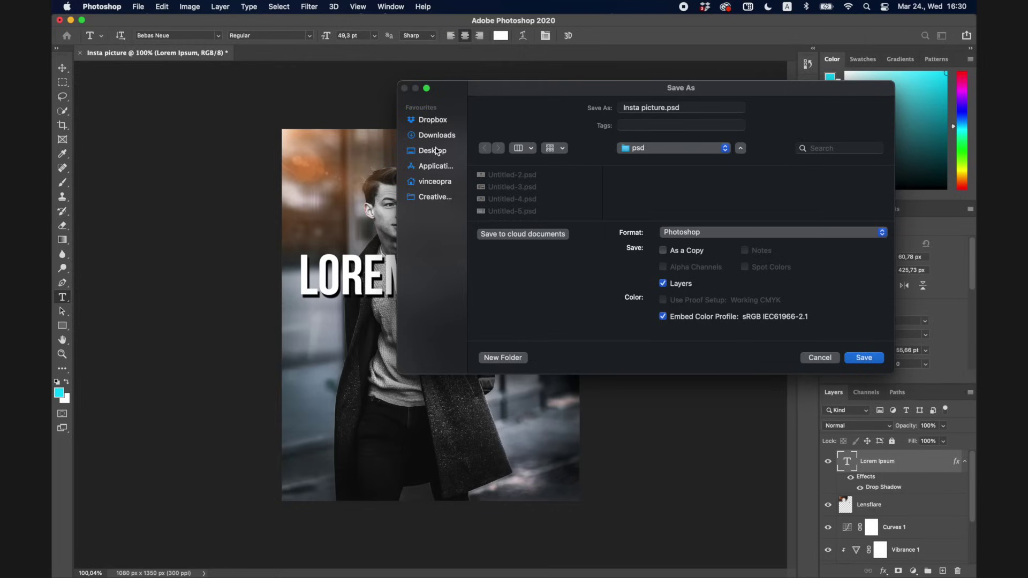
left_click(436, 151)
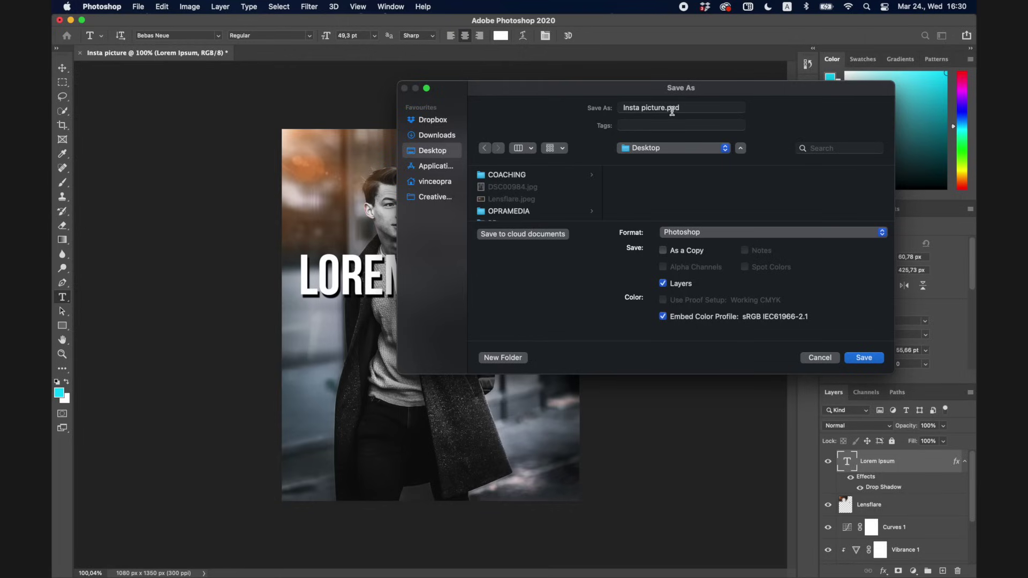
left_click(672, 233)
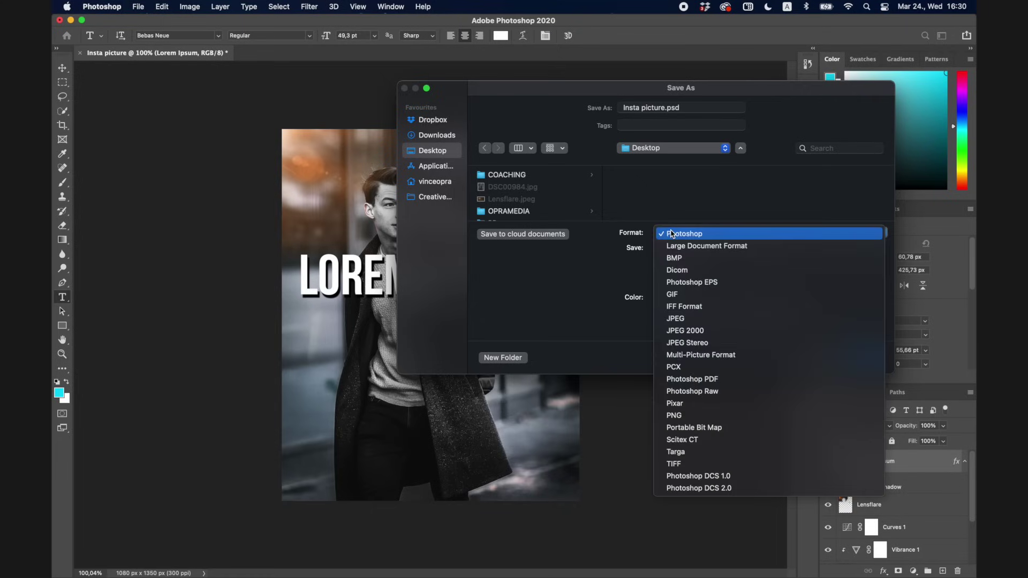
left_click(691, 320)
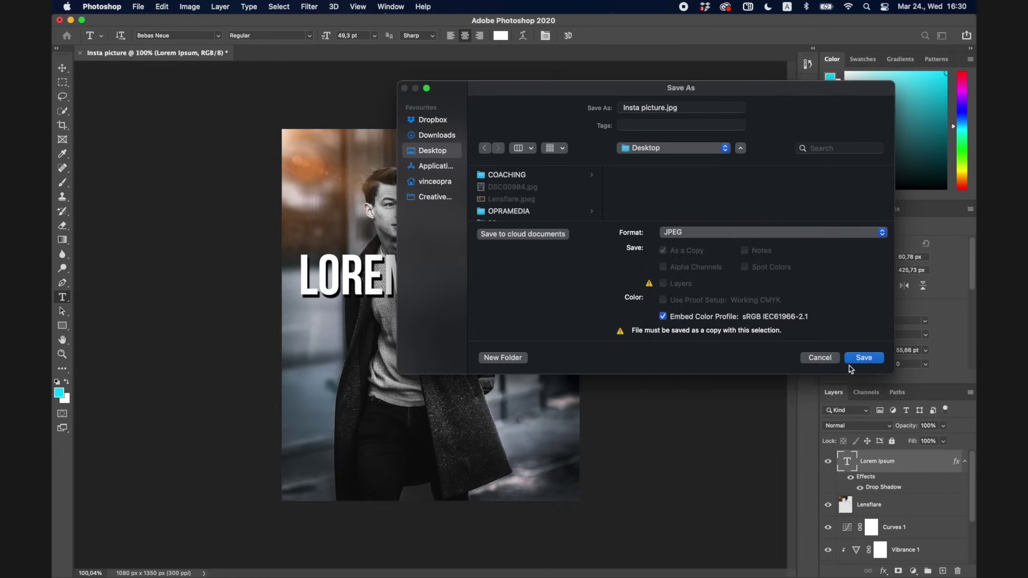
left_click(864, 358)
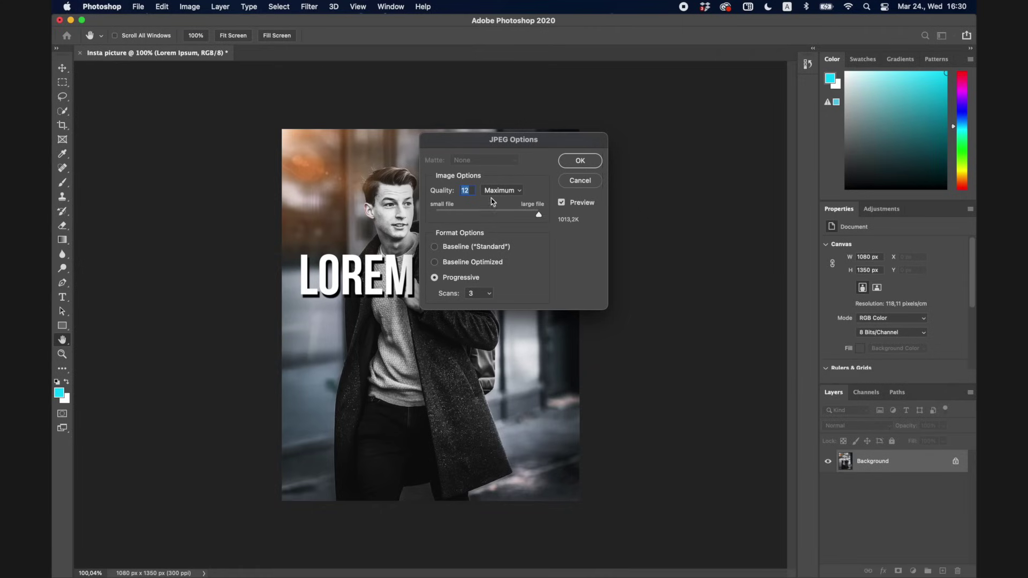
left_click_drag(498, 215, 539, 214)
left_click(579, 161)
Switch to the desktop, move the Insta picture.jpg icon below the source images and preview the exported file.
key("F11")
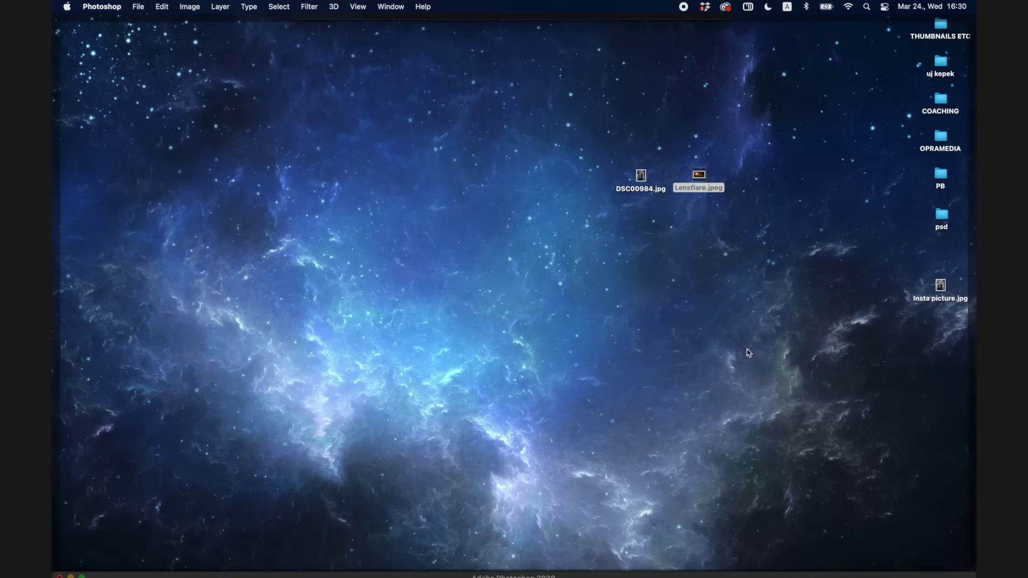
left_click(671, 244)
left_click_drag(941, 284, 630, 274)
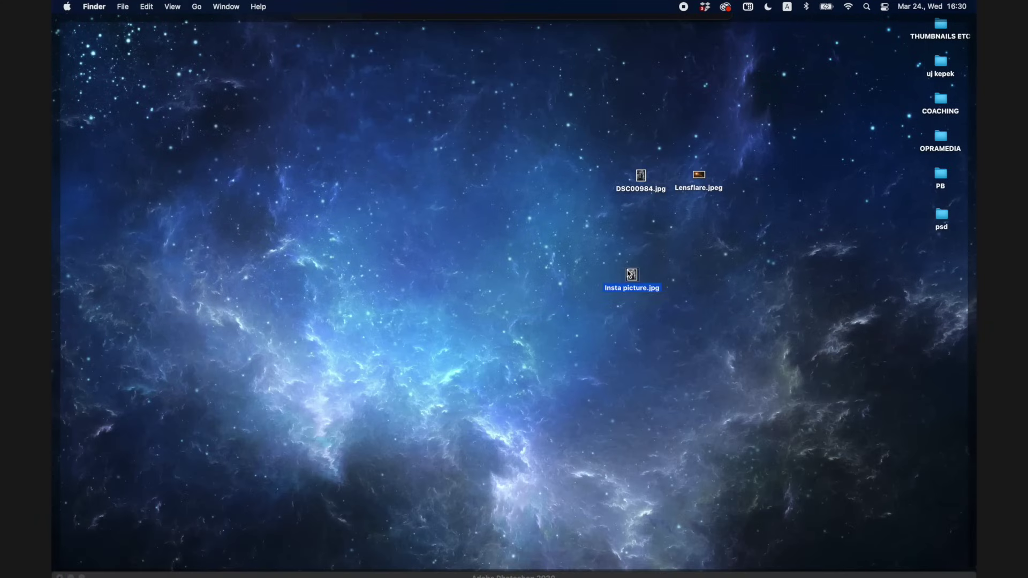
key("space")
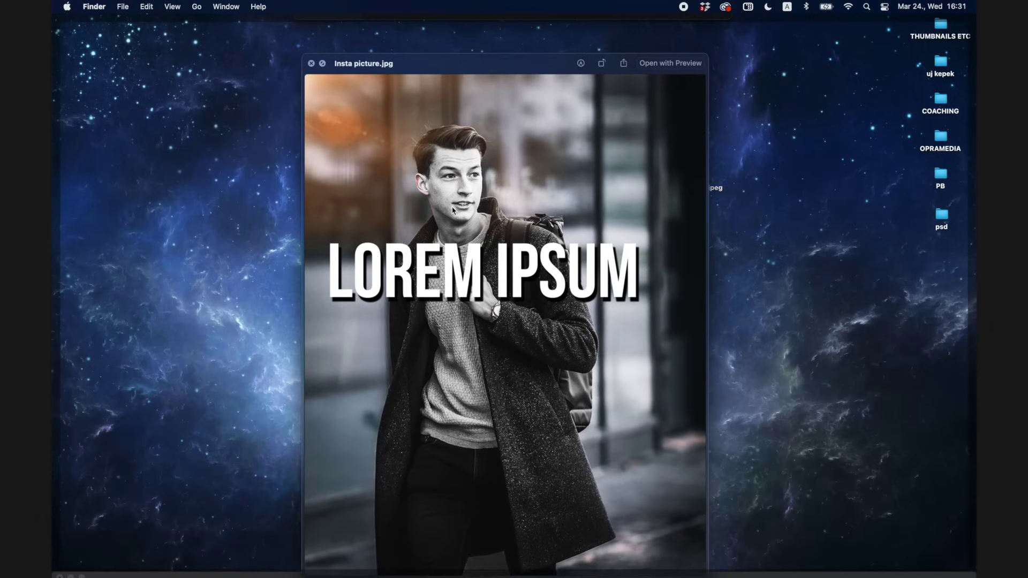